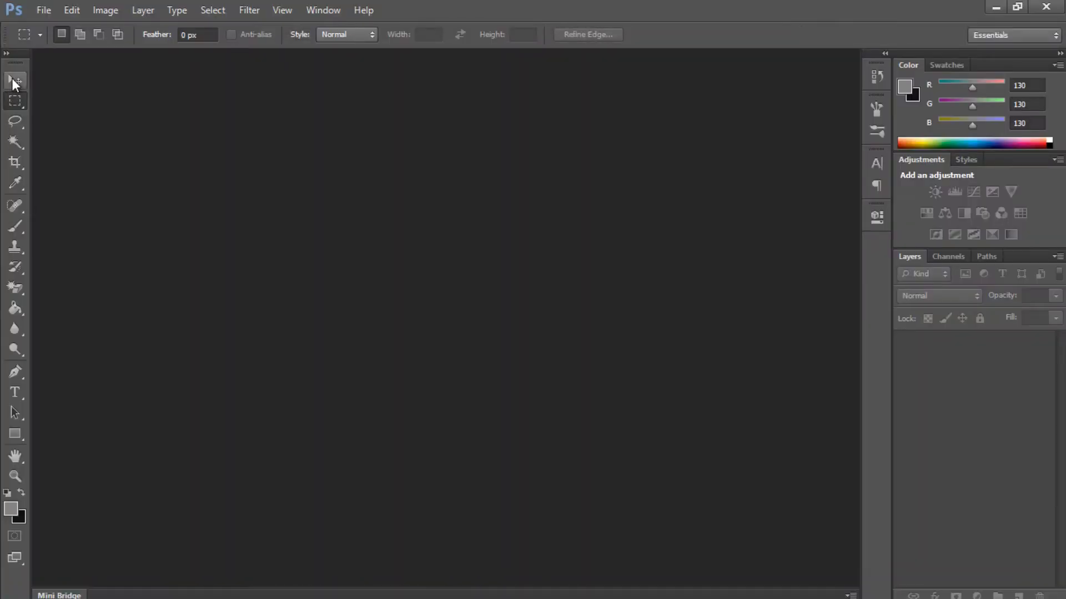
- Open the New Layout PSD file from the Photoshop Designs folder
left_click(15, 82)
left_click(41, 10)
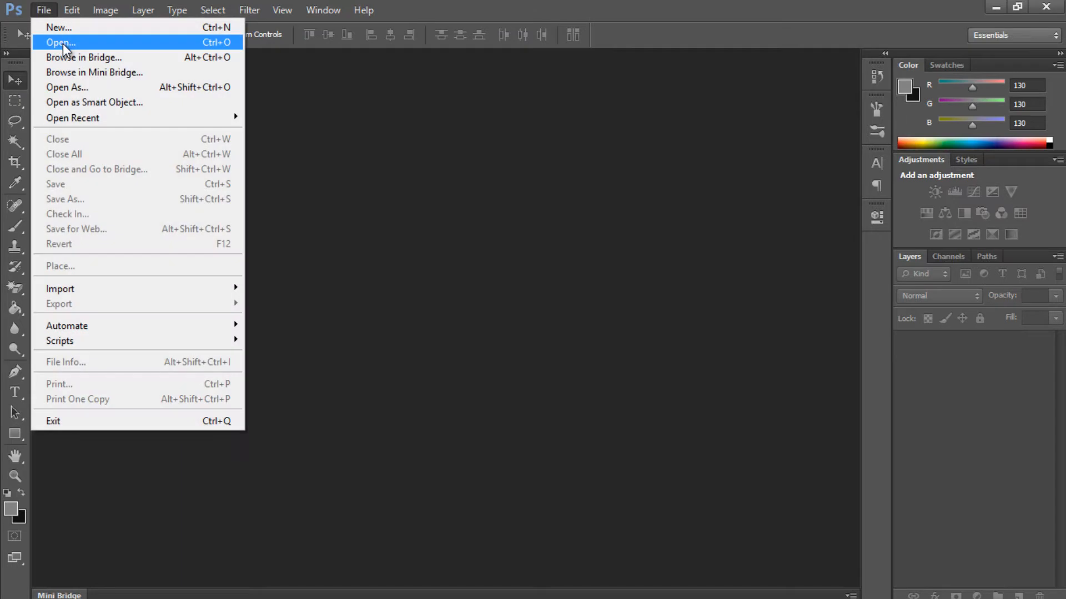
left_click(62, 44)
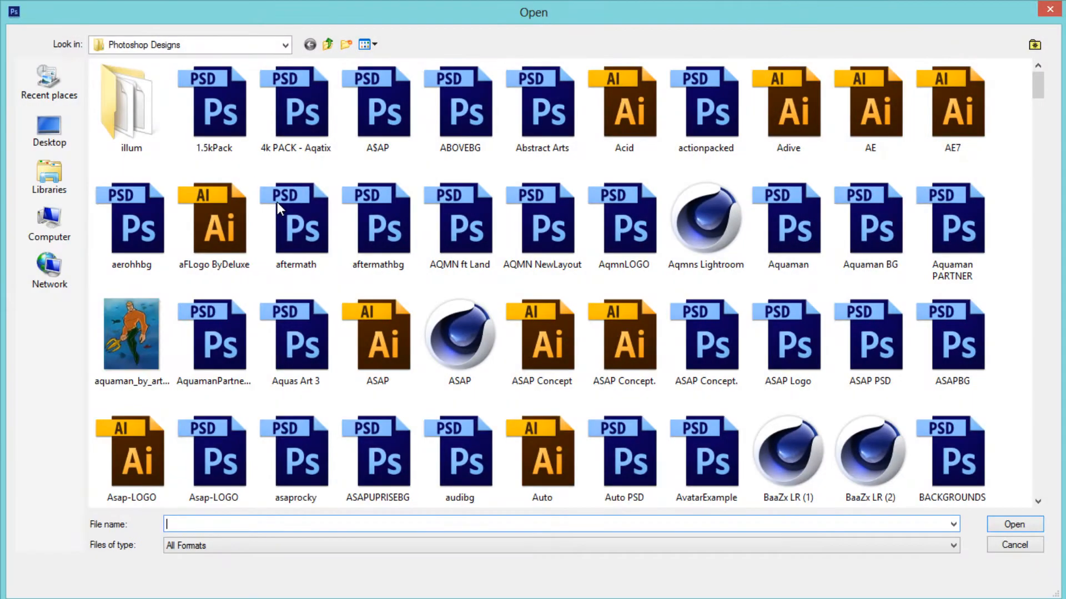
left_click(278, 206)
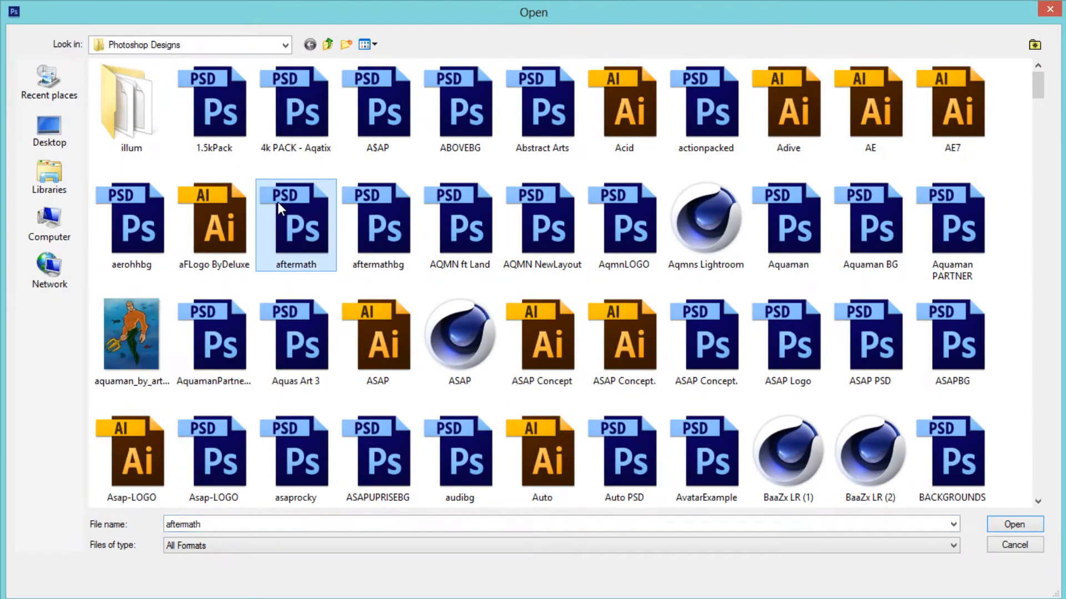
type("new layout")
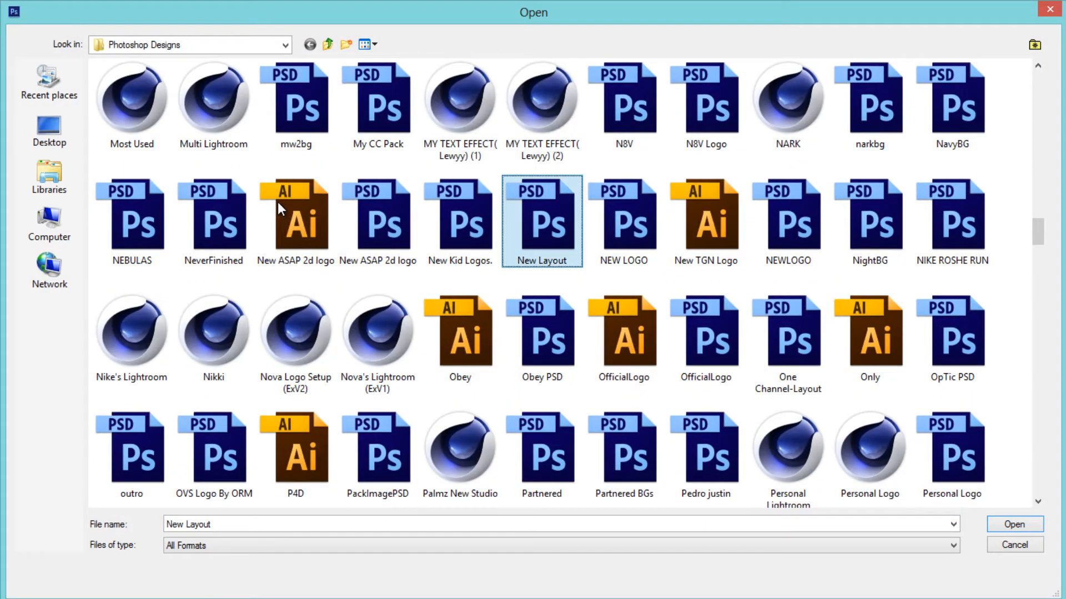
key("Return")
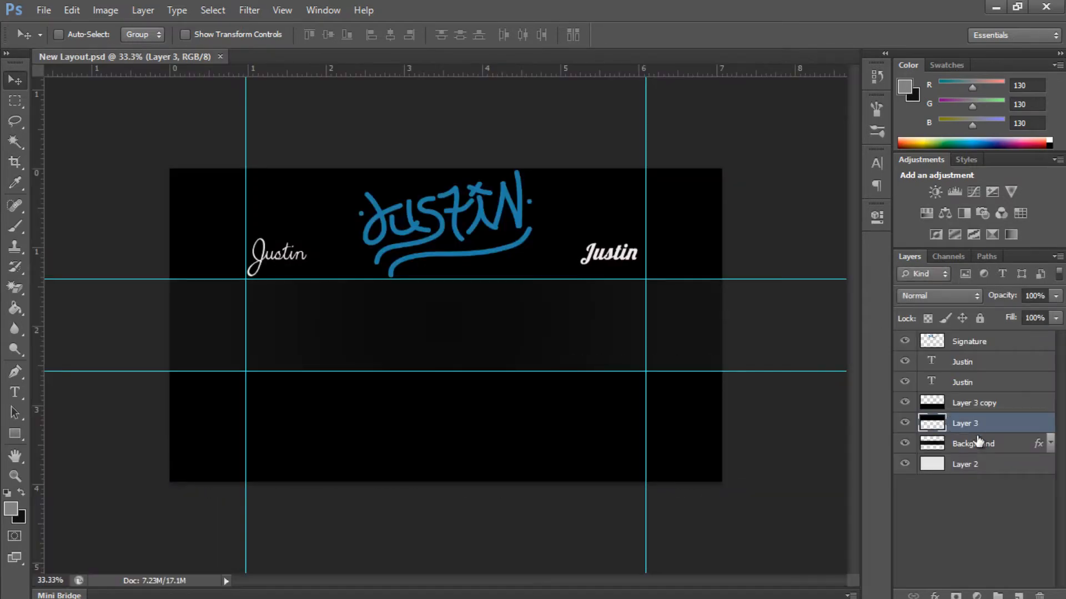
- Select the Background layer of the layout, and open the Justin CC Pack PSD file from the same folder
left_click(972, 444)
left_click(48, 10)
left_click(67, 41)
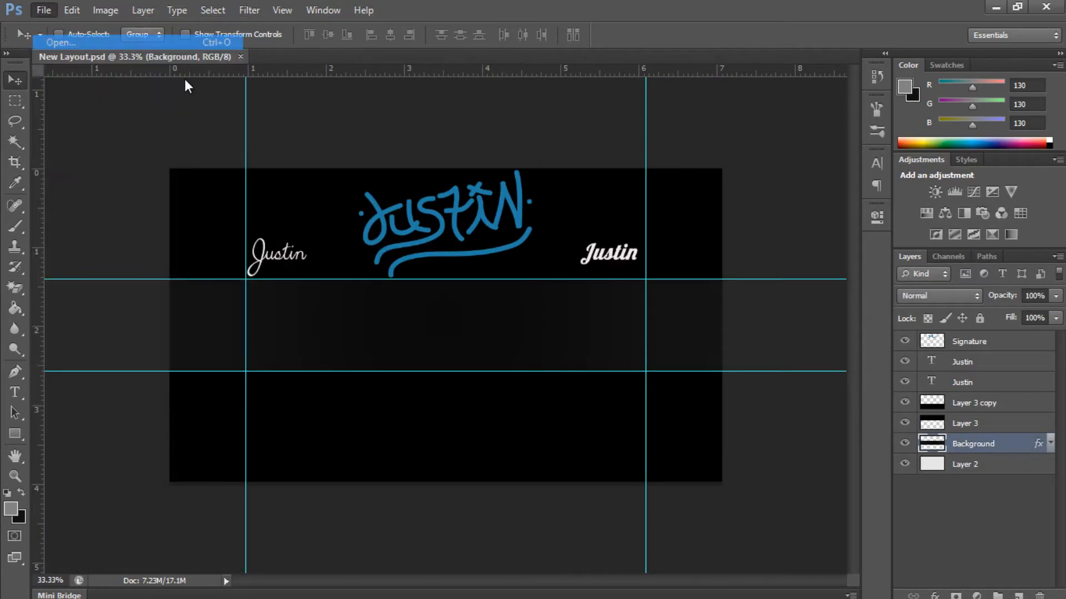
type("justin")
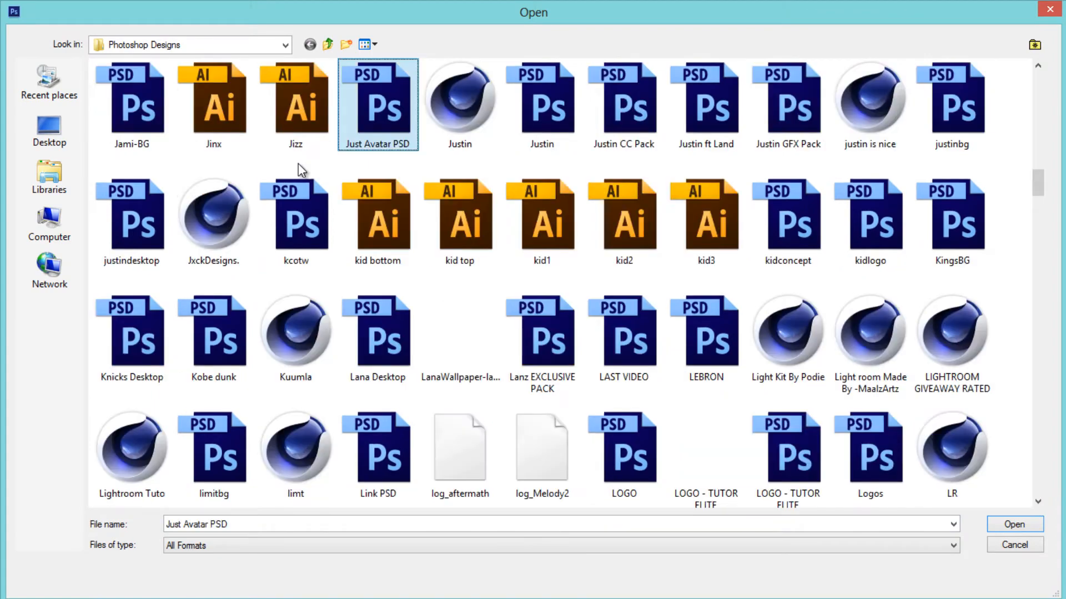
type(" c")
key("Return")
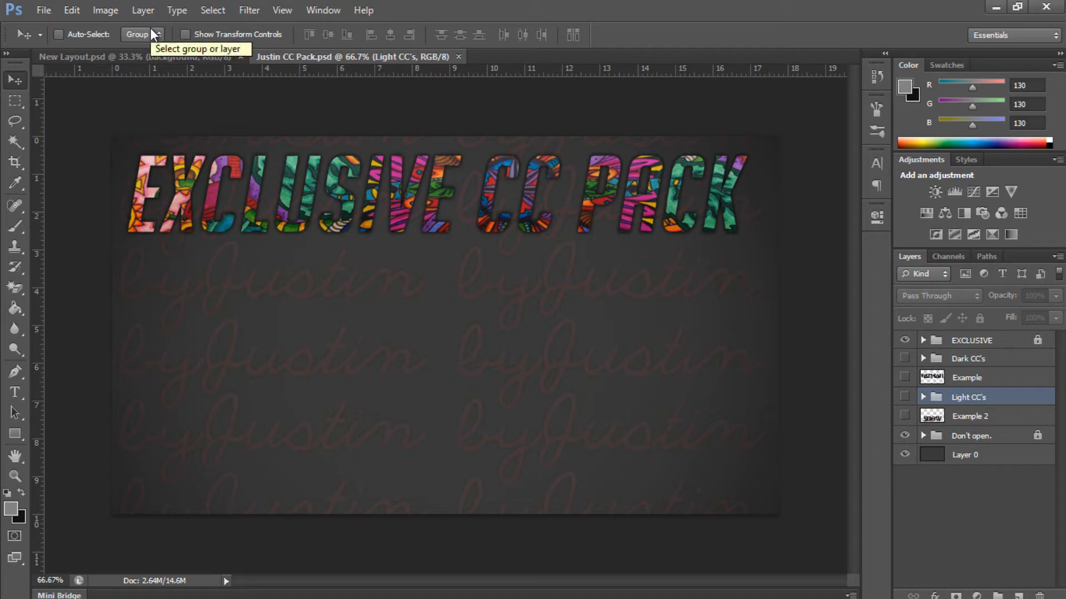
- Open the fazeimage PNG logo file from the Photoshop Designs folder
left_click(45, 10)
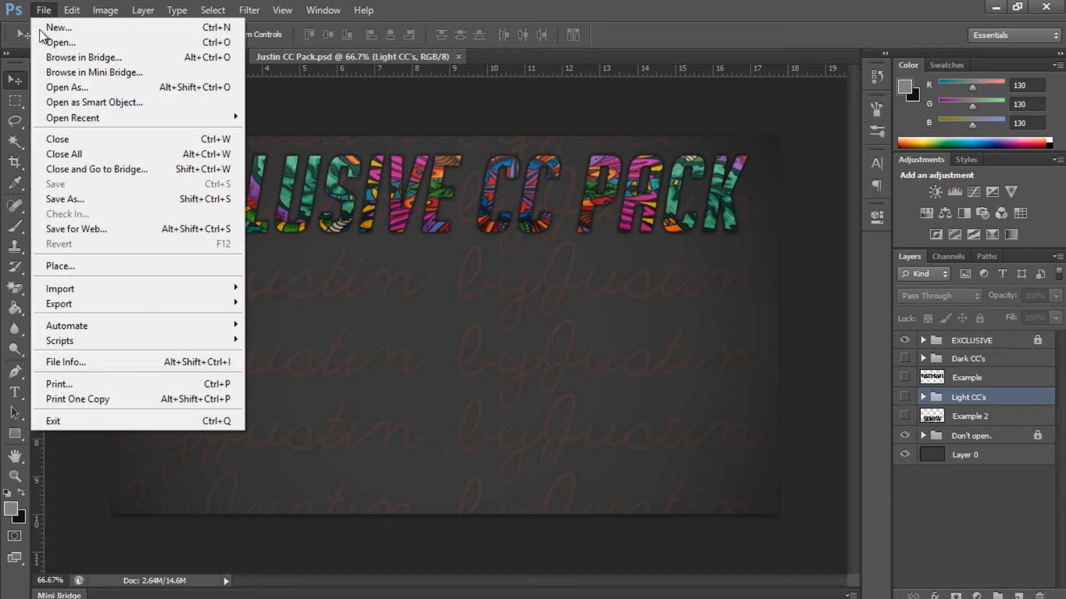
left_click(62, 44)
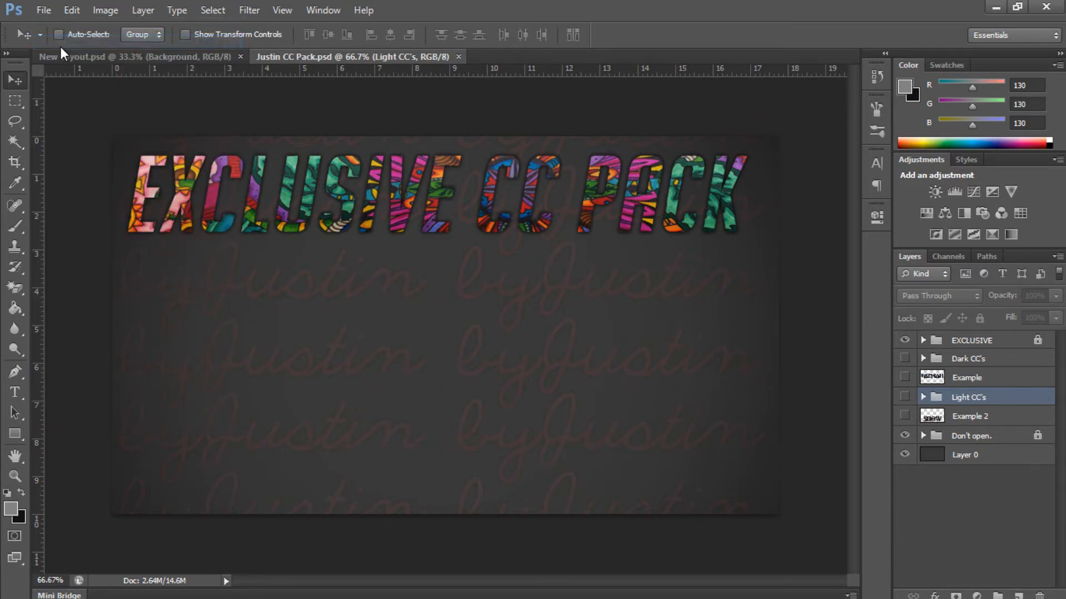
left_click(393, 269)
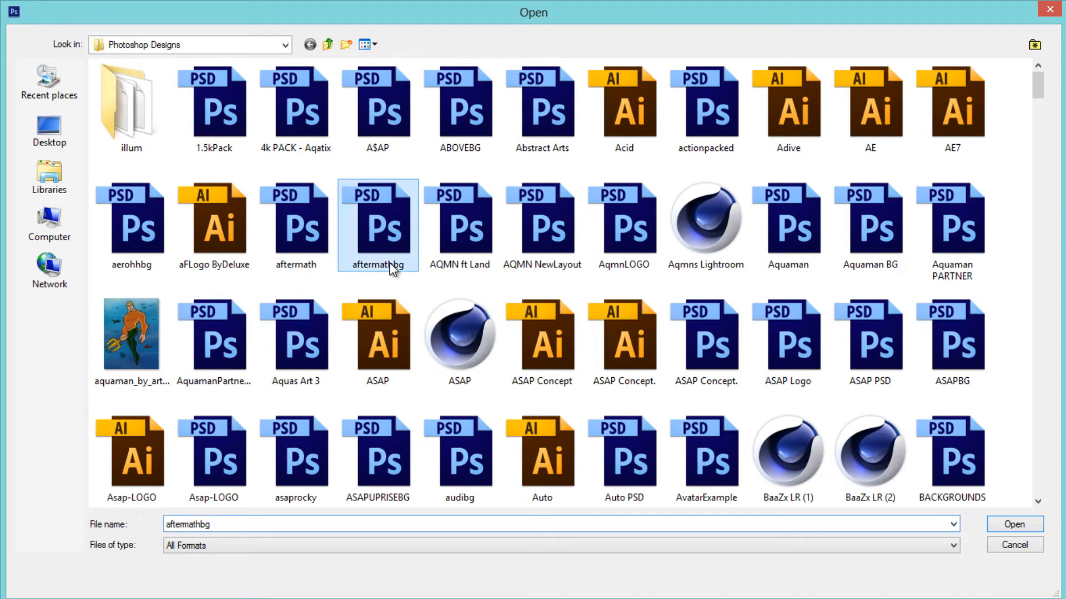
type("faz")
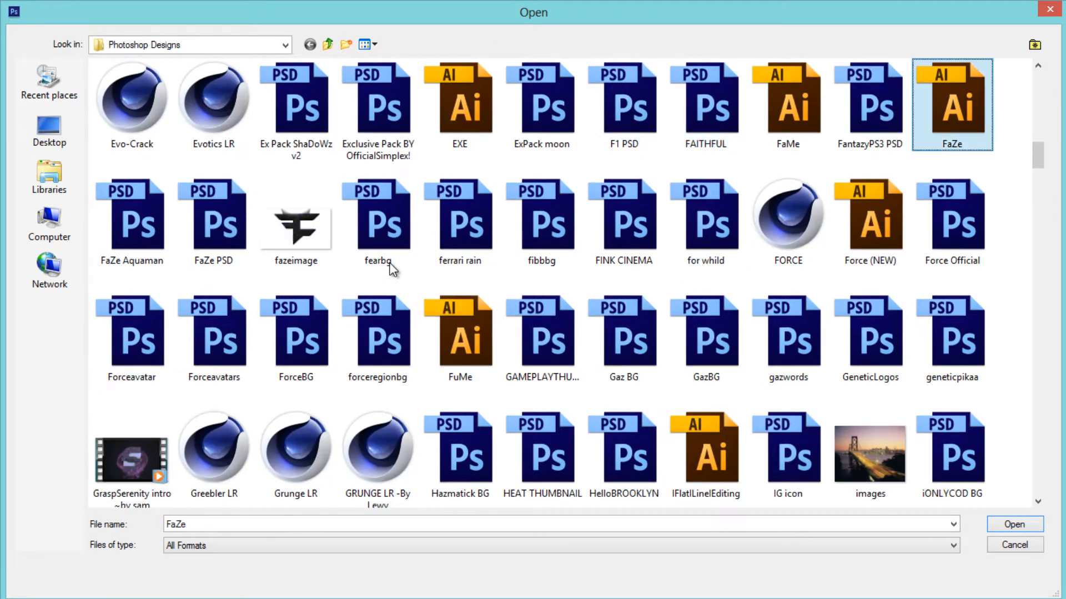
double_click(318, 226)
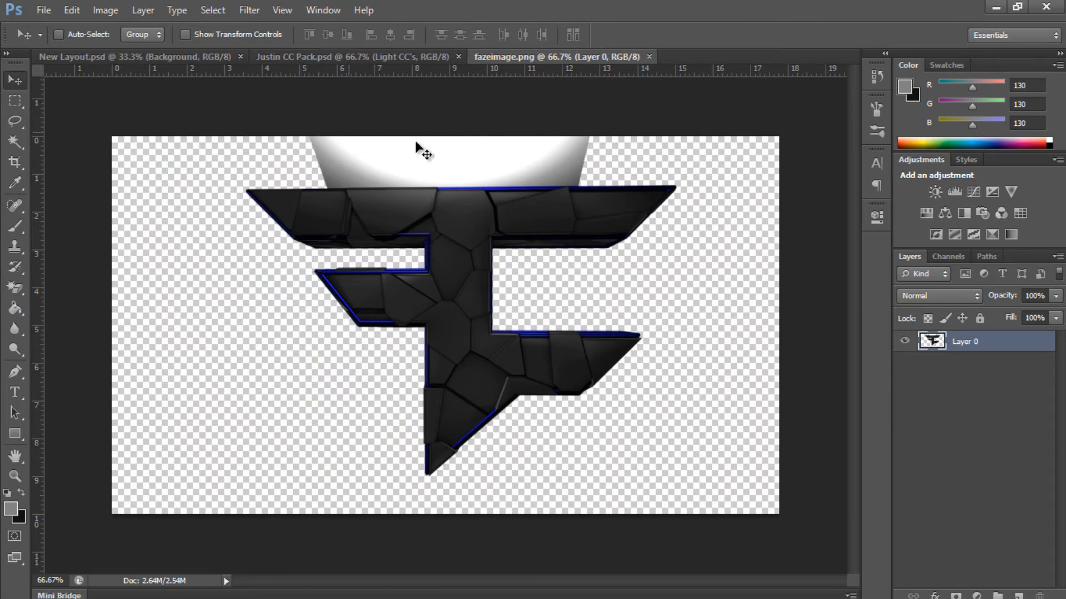
- Delete the white glowing shape above the logo using a rectangular selection, and clear the selection
left_click(15, 101)
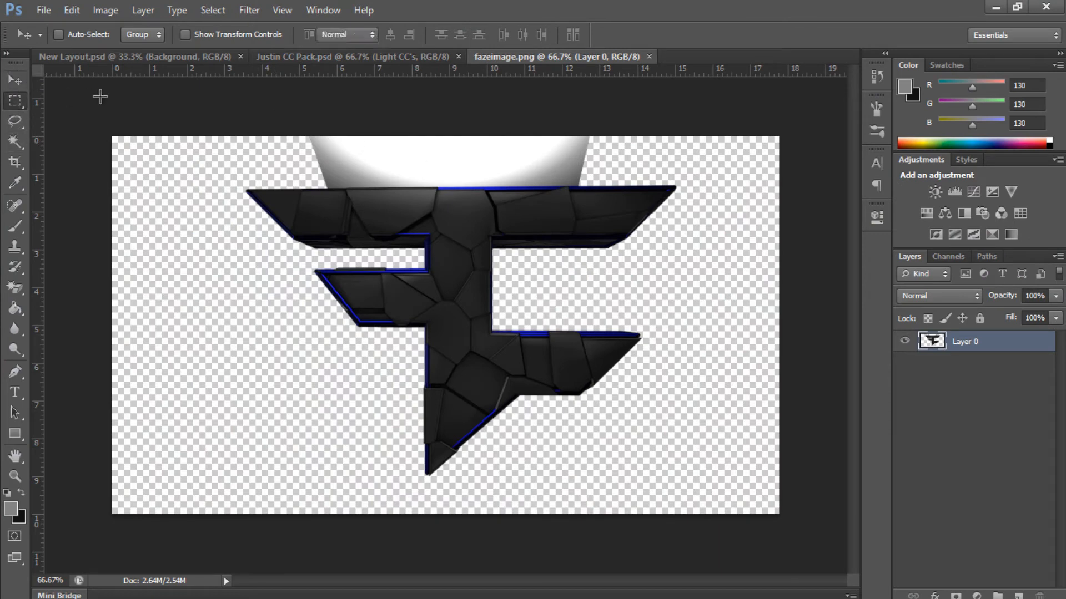
left_click_drag(144, 151, 784, 185)
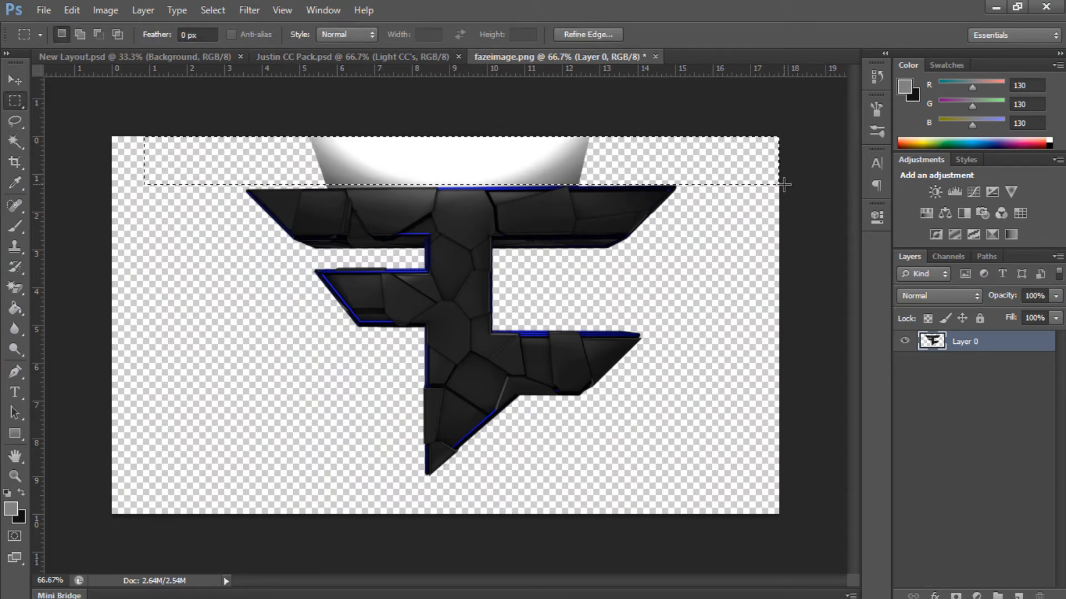
key("Delete")
key("Delete")
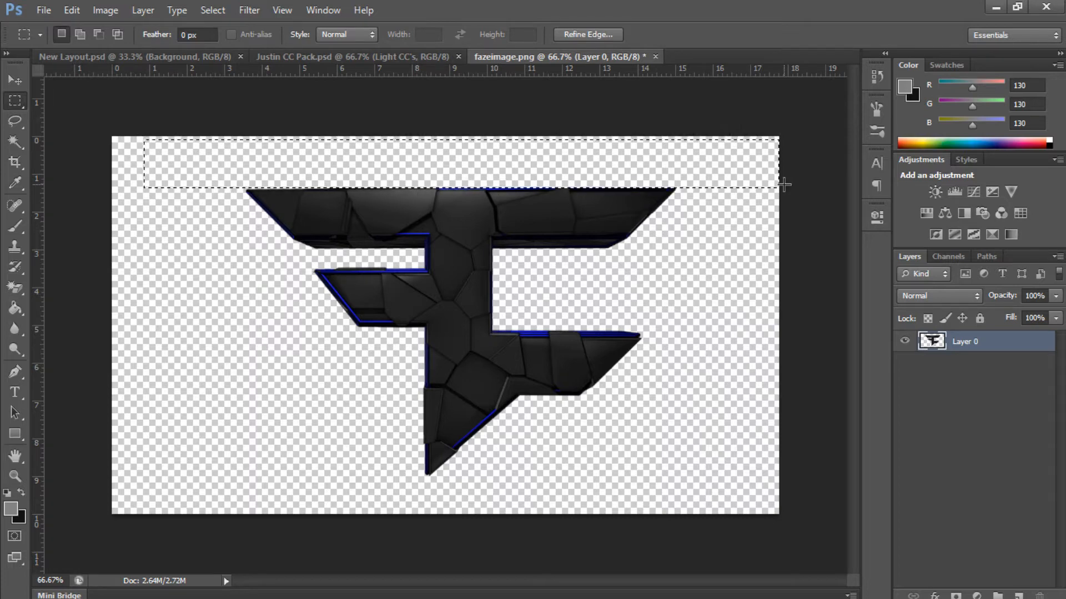
key("ctrl+d")
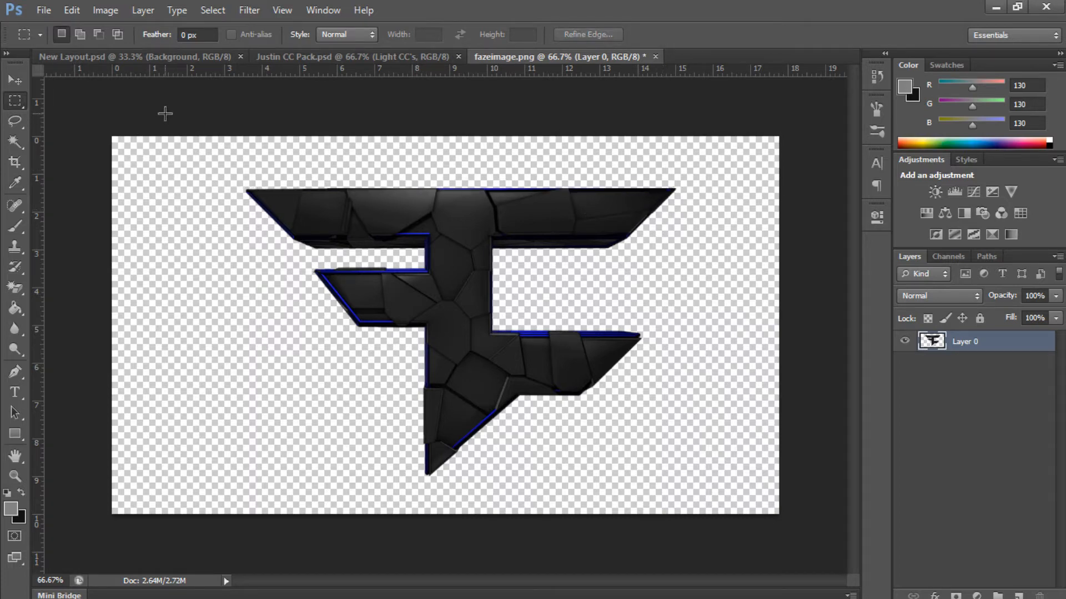
- Copy the logo into the Justin CC Pack document and scale it down slightly so it sits below the EXCLUSIVE CC PACK title
left_click(22, 79)
left_click_drag(476, 245, 437, 259)
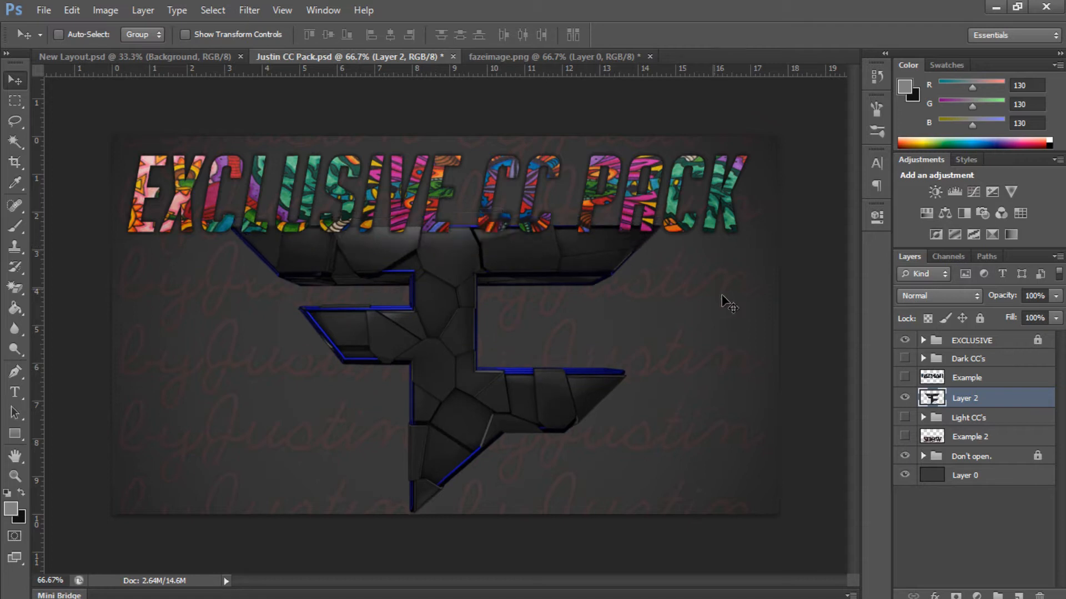
key("ctrl+t")
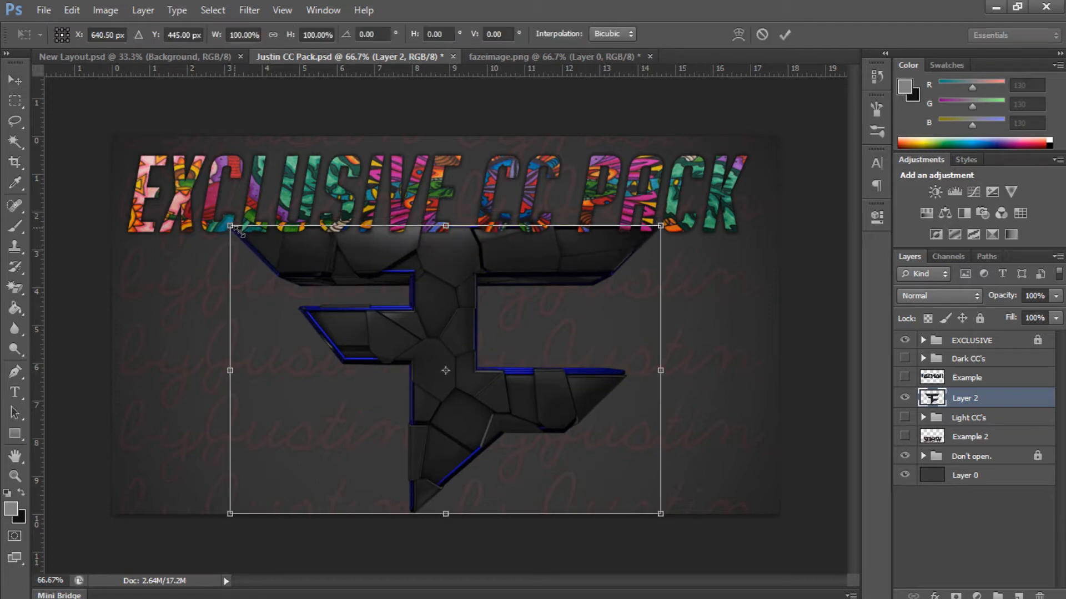
left_click_drag(239, 231, 254, 251)
key("Return")
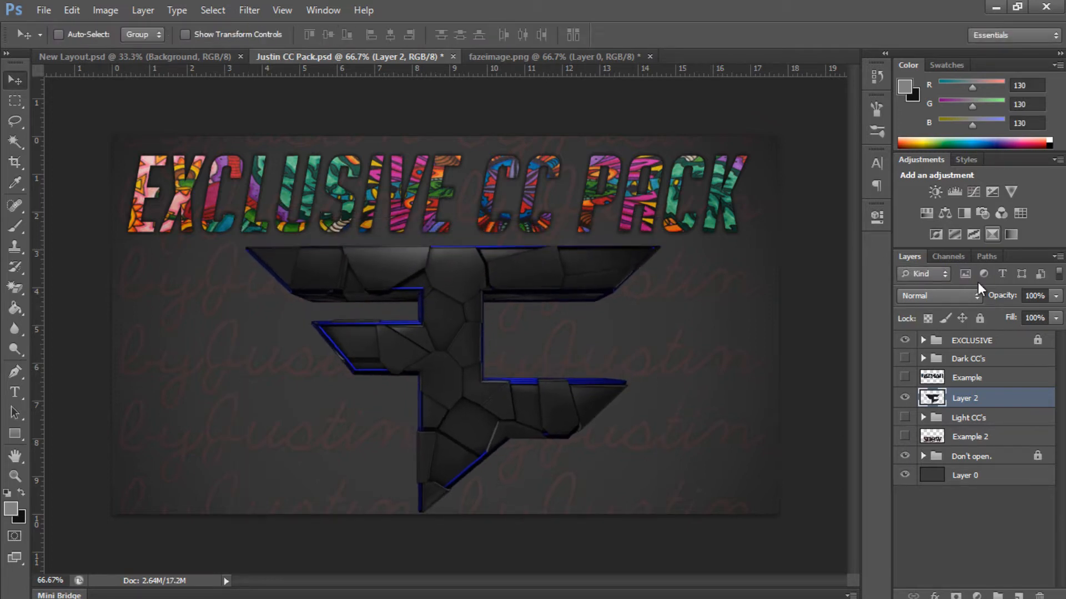
- Apply the Oil Paint filter to the logo layer with Stylization 3, Cleanliness 5, Scale 10, Bristle Detail 10 and Shine 0
left_click(249, 10)
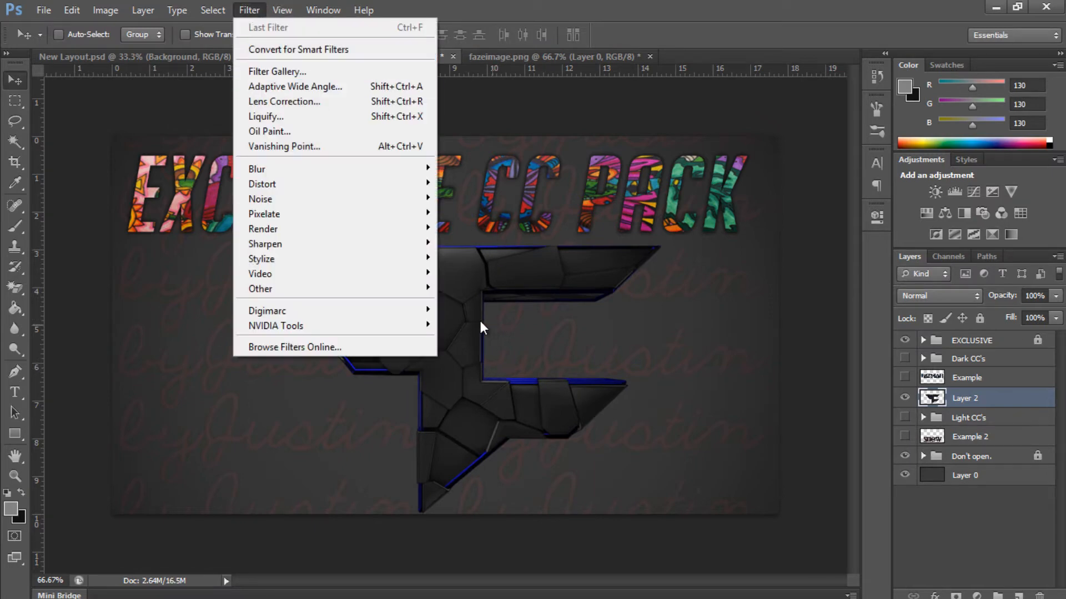
left_click(292, 132)
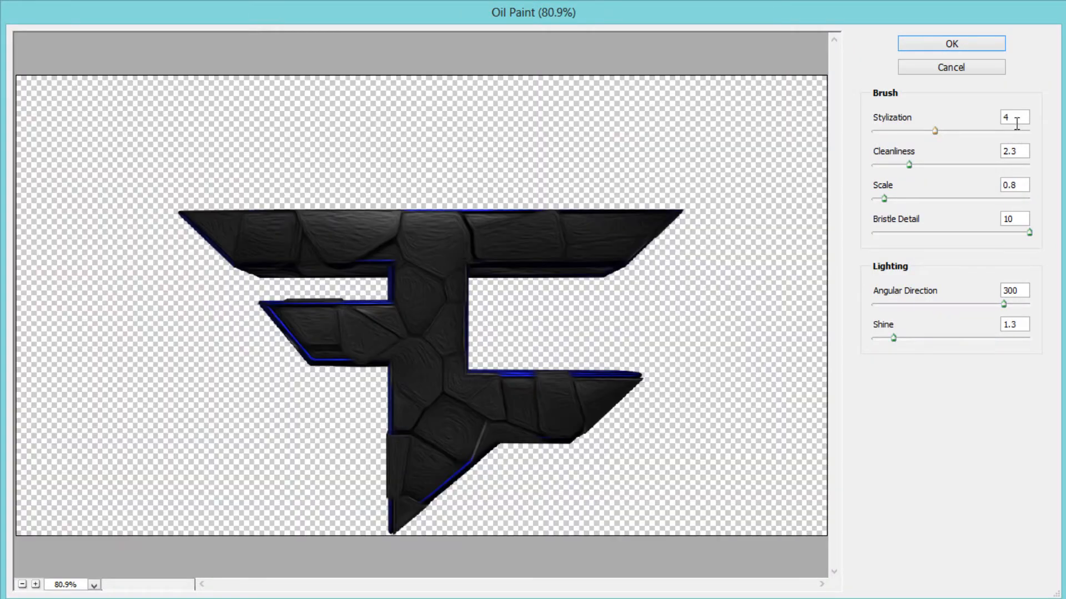
left_click_drag(1021, 117, 928, 126)
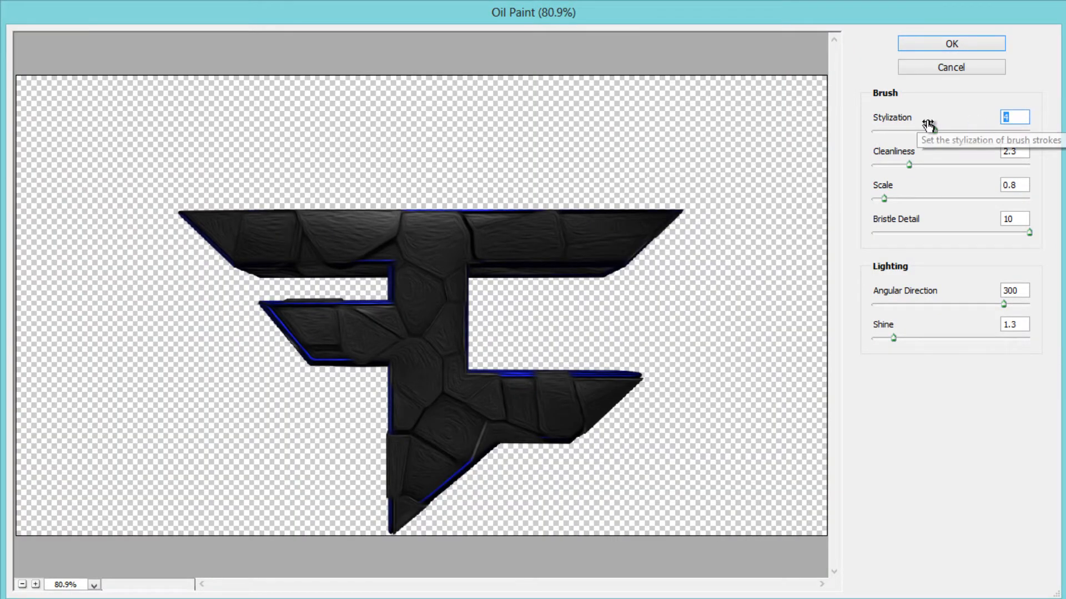
type("3")
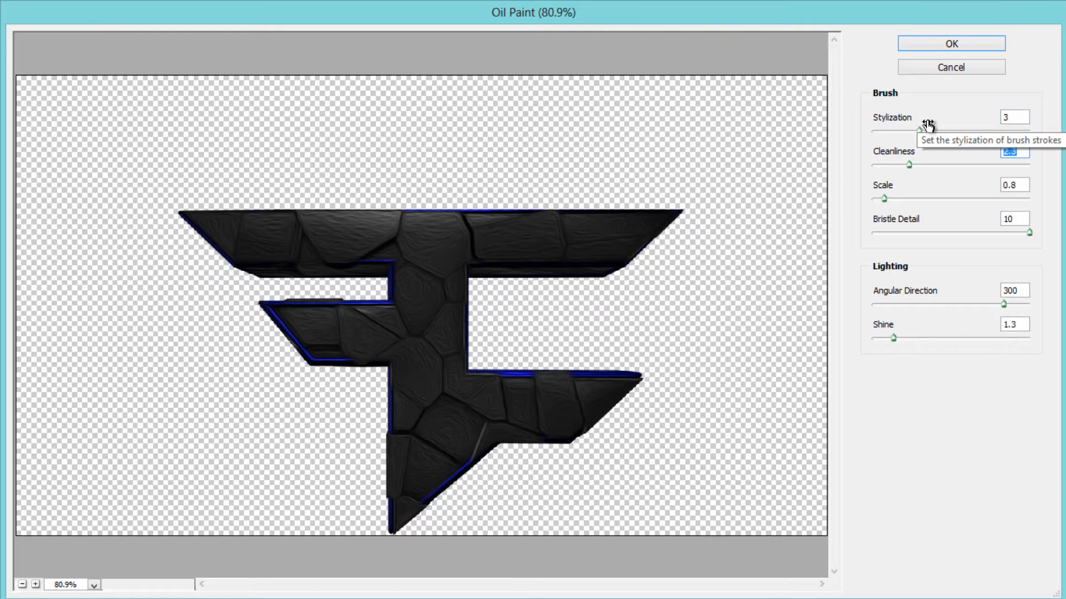
type("5")
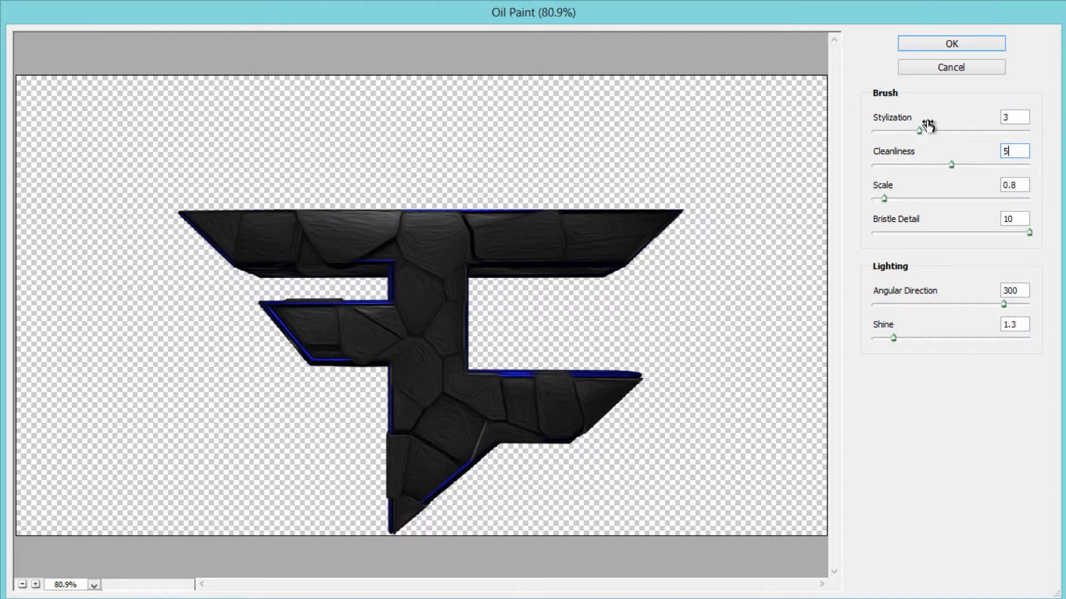
key("Tab")
type("10")
key("Tab")
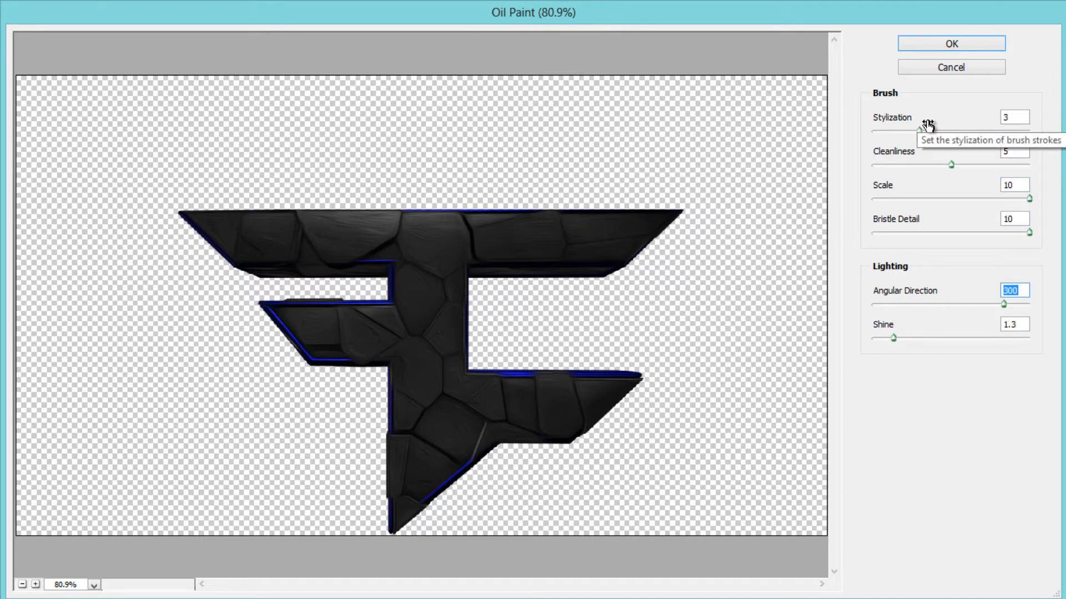
key("Tab")
type("0")
left_click(924, 44)
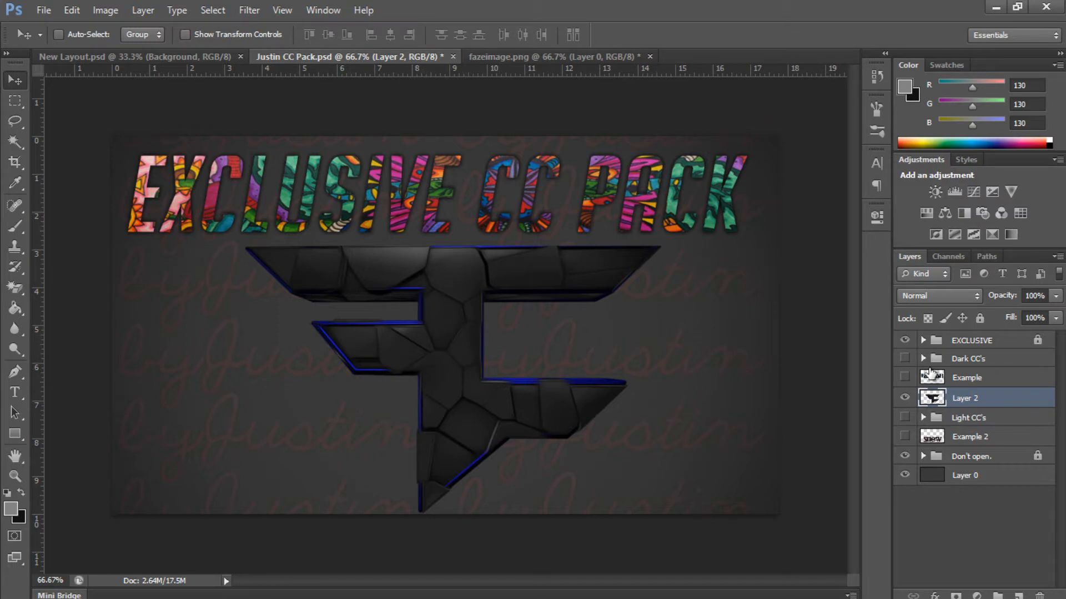
- Show and expand the Dark CC's group, and preview Dark 4, Dark 3, Dark 2 and Dark 1 individually on the logo
left_click(905, 358)
left_click(923, 359)
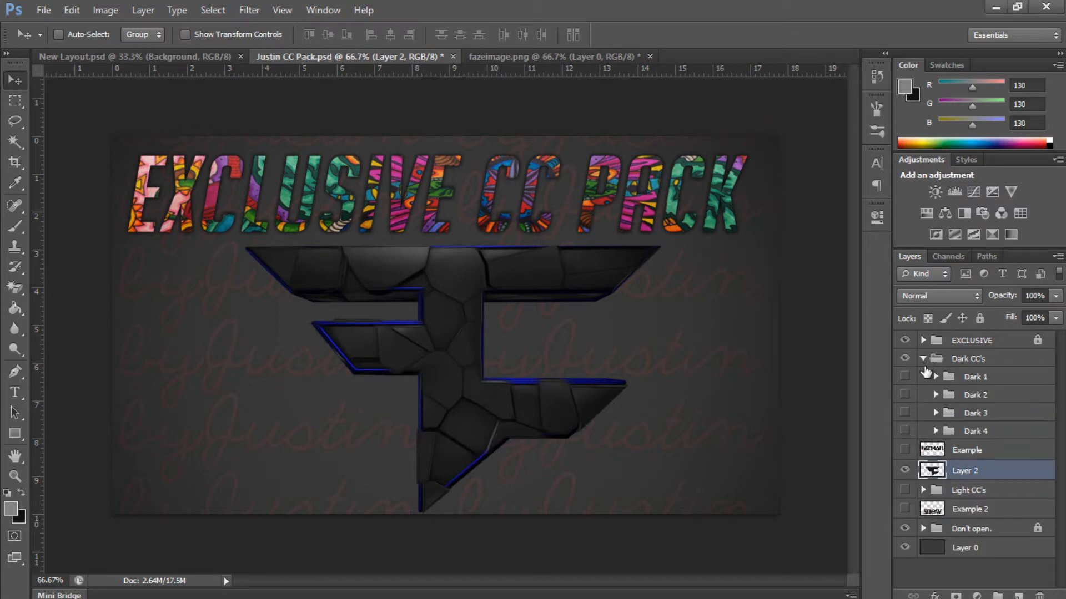
left_click(905, 431)
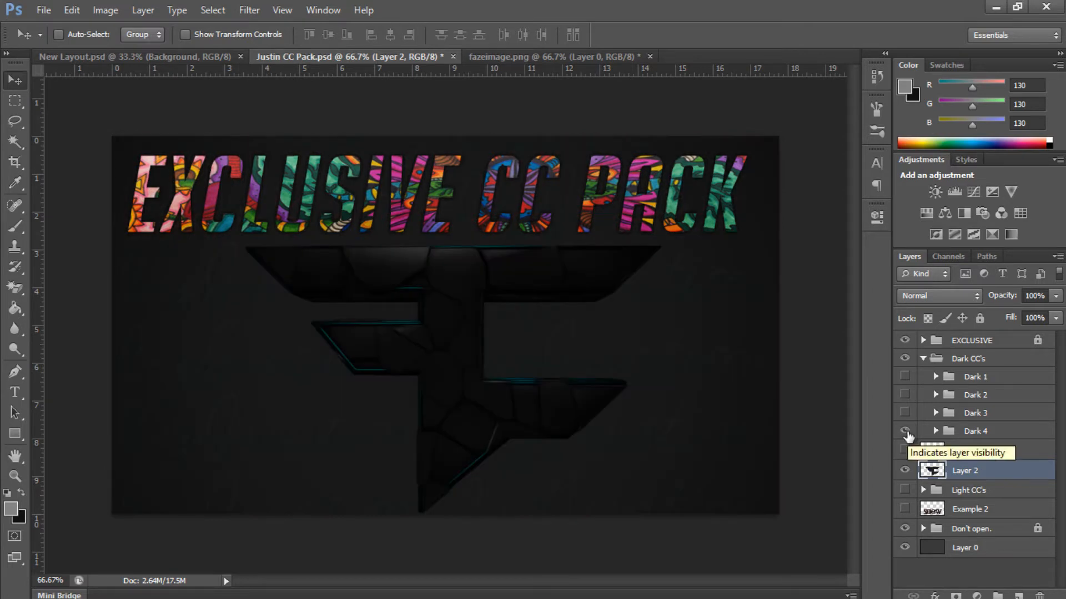
left_click(905, 431)
left_click(905, 413)
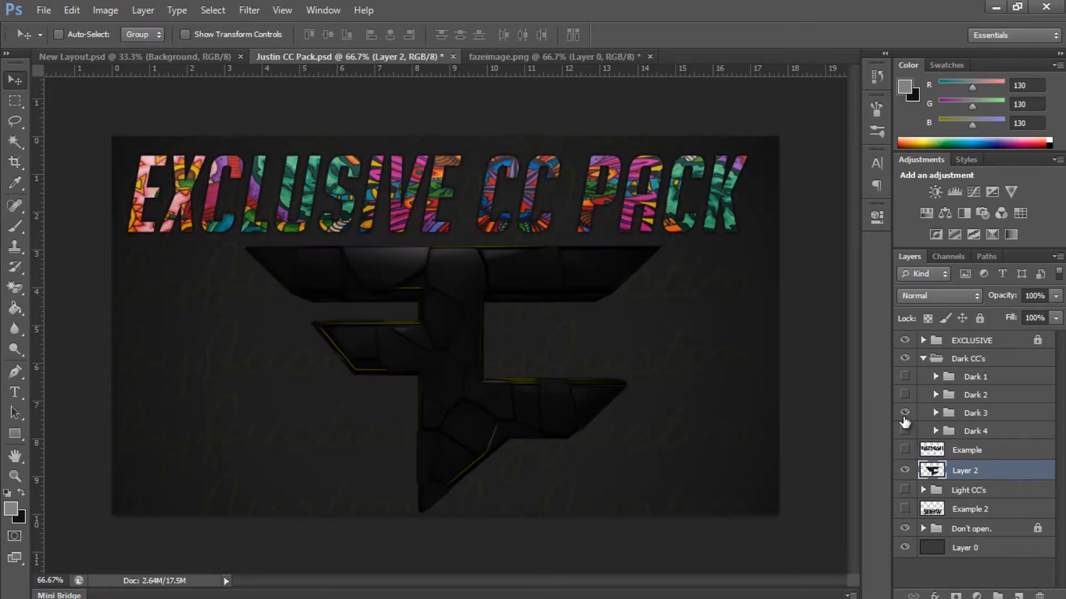
left_click(905, 413)
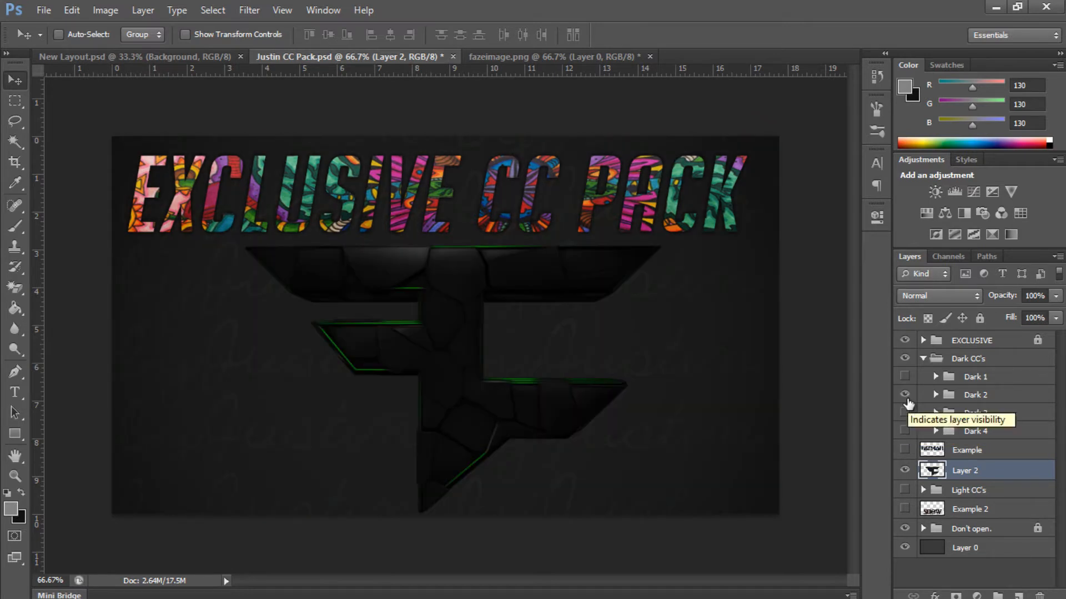
left_click(904, 395)
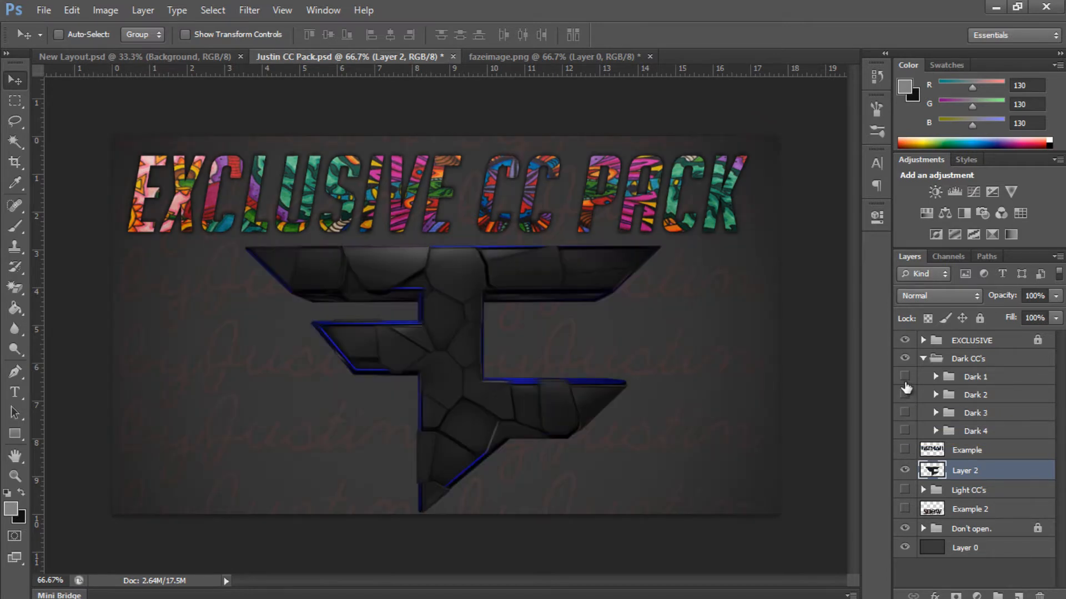
left_click(904, 377)
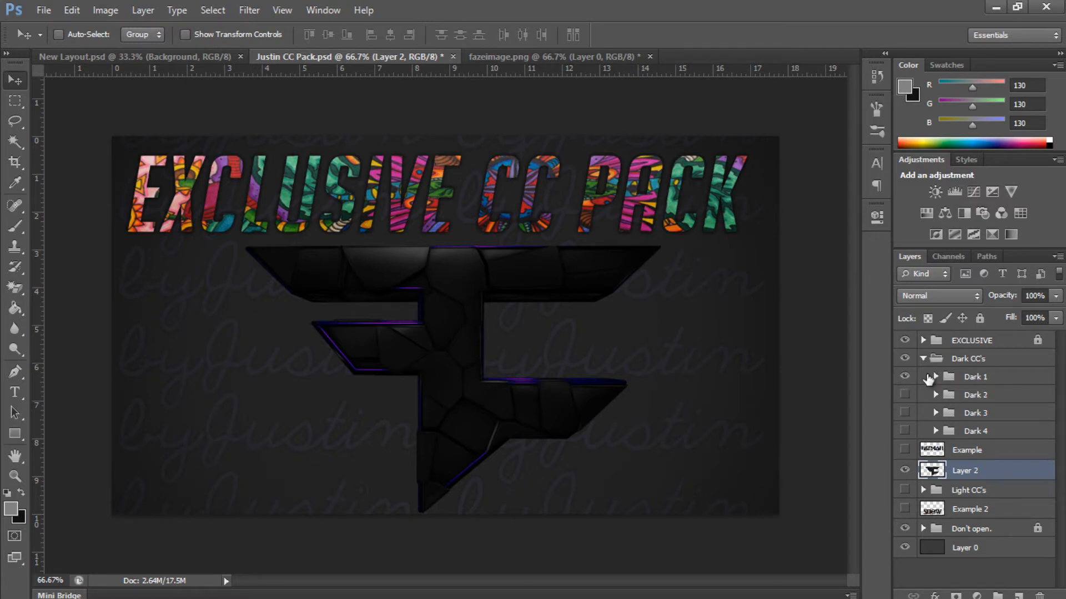
- Hide Dark 1 and compare the Dark 2, Dark 3 and Dark 4 colour corrections again, leaving Dark 4 shown
left_click(905, 377)
left_click(905, 394)
left_click(905, 395)
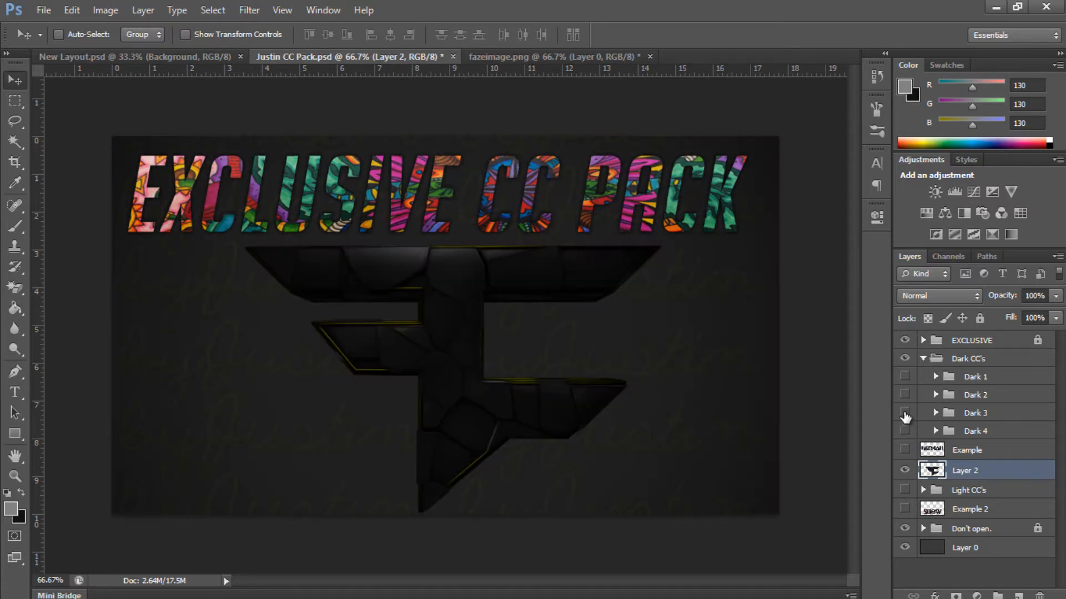
left_click(905, 413)
left_click(904, 430)
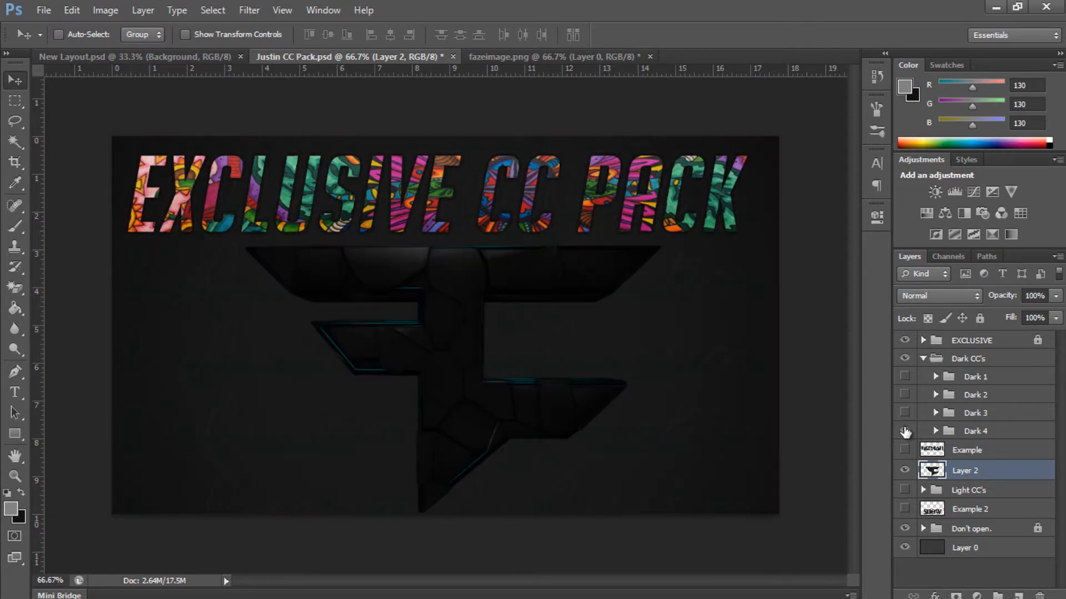
- Copy the Dark 4 colour correction group into New Layout.psd and place it just above Layer 3 copy
left_click(969, 432)
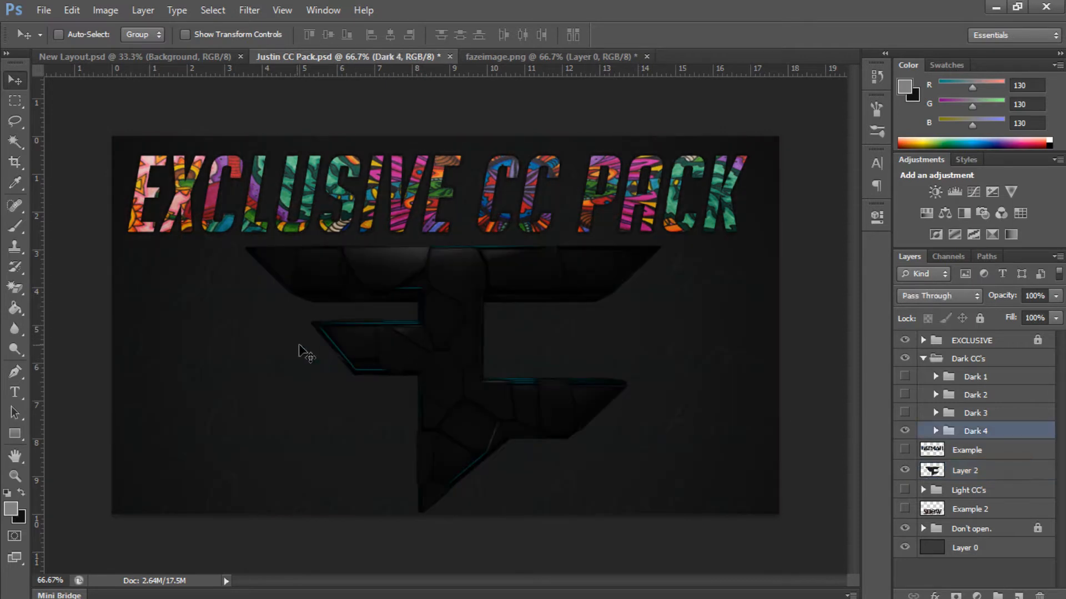
left_click_drag(180, 58, 481, 309)
left_click_drag(951, 437, 993, 400)
- Copy the logo from fazeimage.png into New Layout.psd and scale it to about 58% width and 66% height between the horizontal guides
left_click(472, 58)
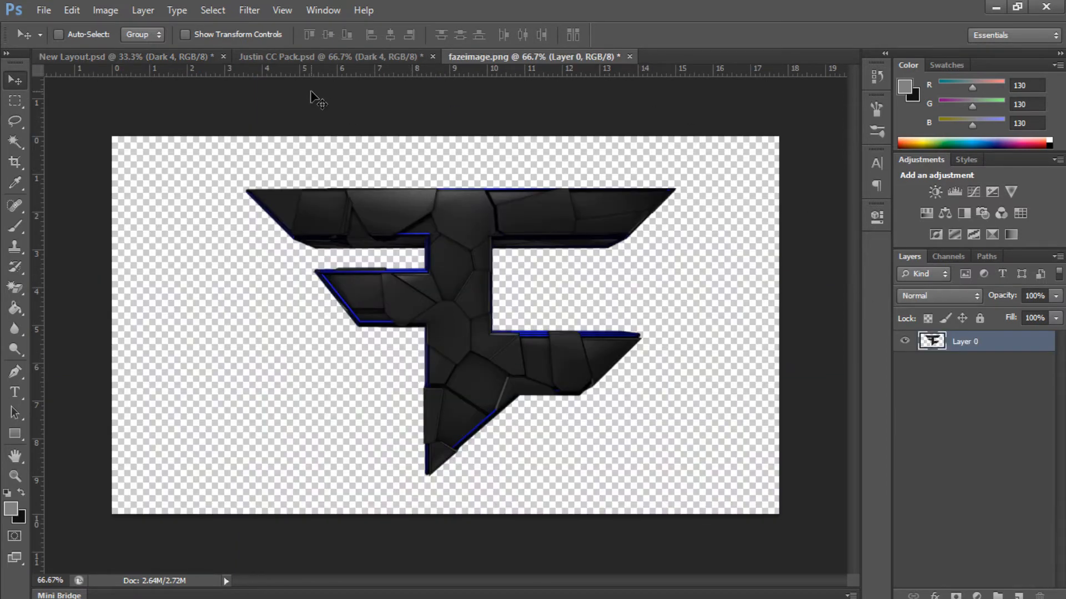
left_click_drag(398, 310, 440, 304)
key("ctrl+t")
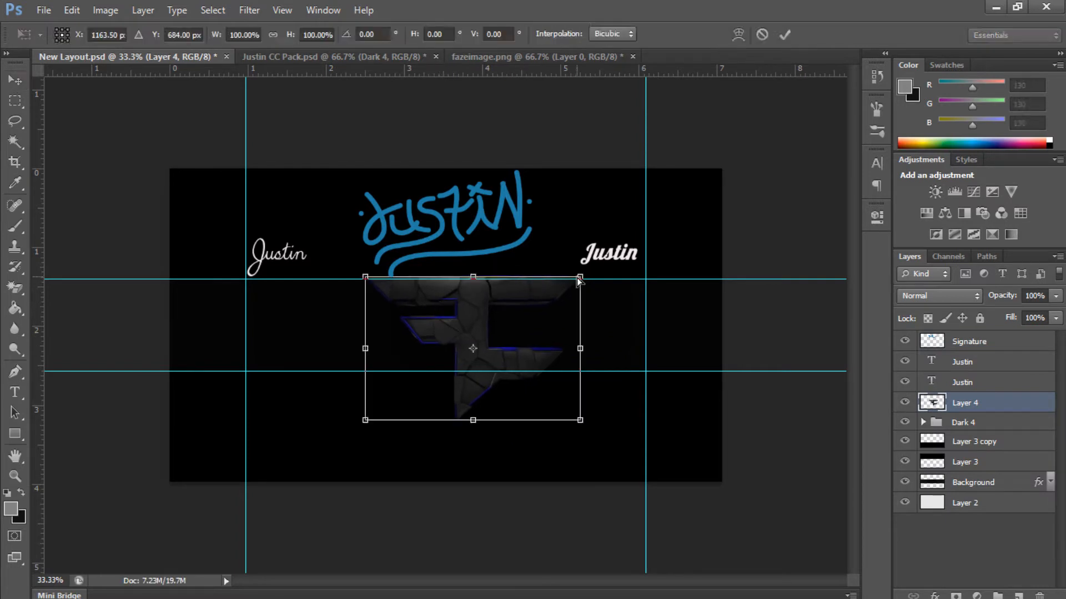
key("ctrl+plus")
left_click_drag(645, 252, 510, 323)
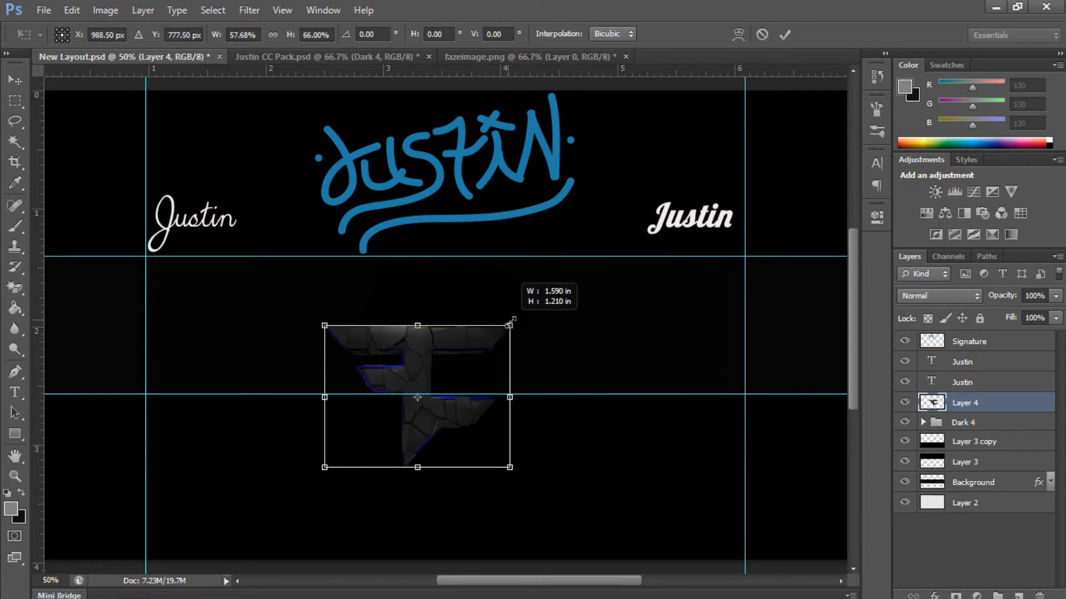
left_click_drag(490, 357, 530, 286)
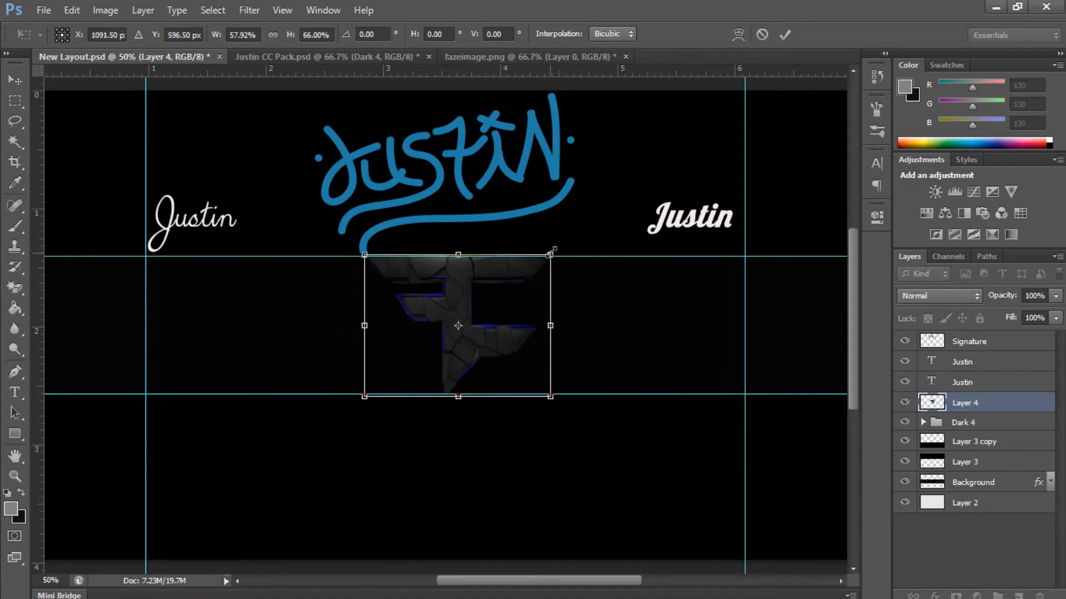
left_click_drag(553, 251, 551, 247)
key("Return")
- Nudge the logo vertically to line up with the upper guide and move its layer directly beneath Layer 3
key("shift+Down")
key("shift+Down")
key("shift+Down")
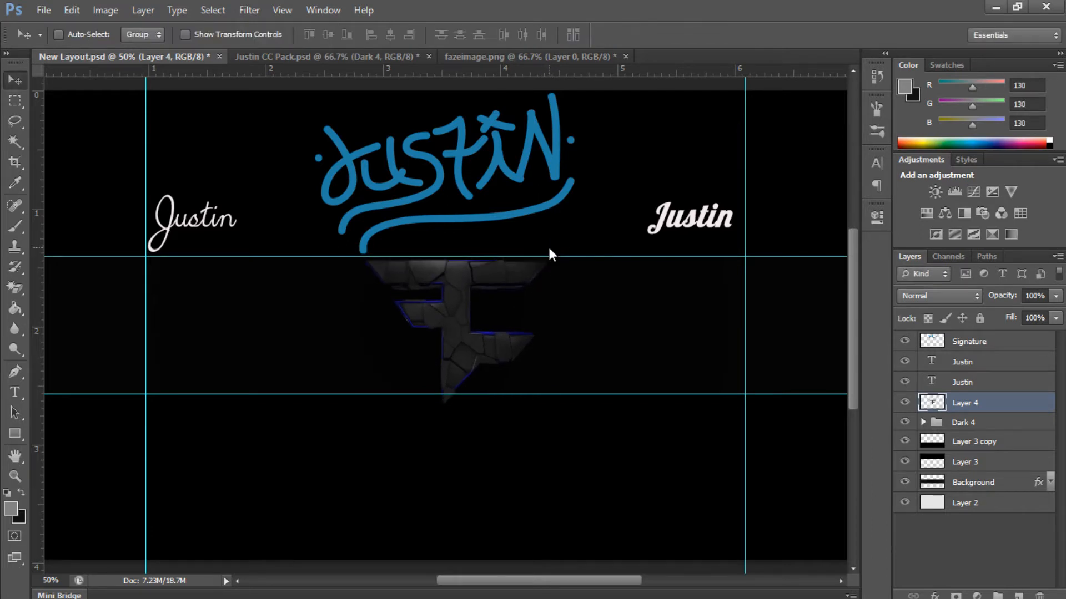
key("shift+Up")
key("shift+Up")
key("shift+Up")
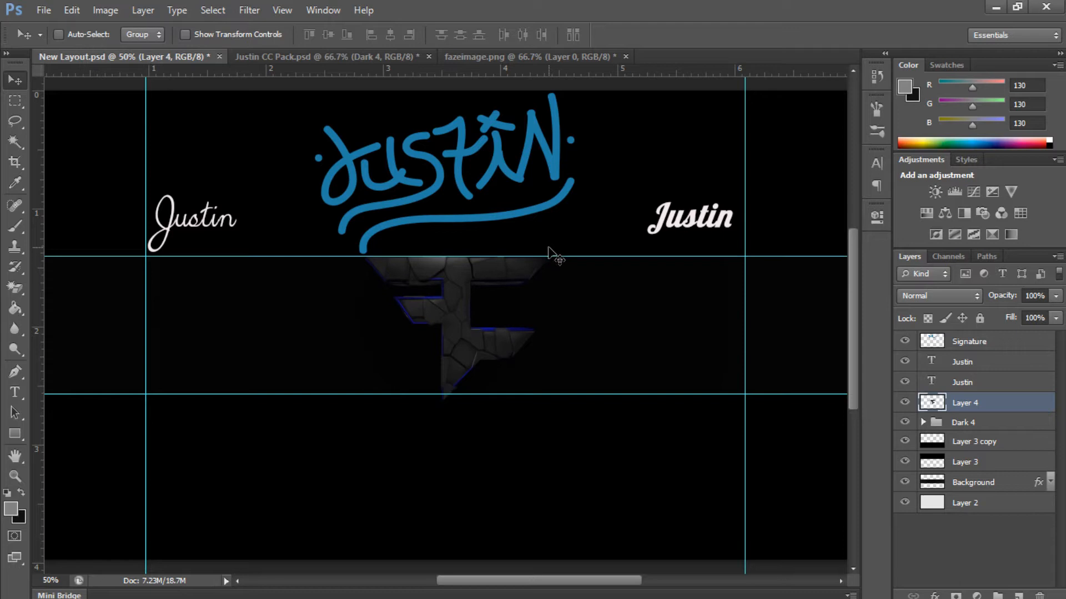
key("Up")
key("Up")
key("Up")
key("Up")
key("Up")
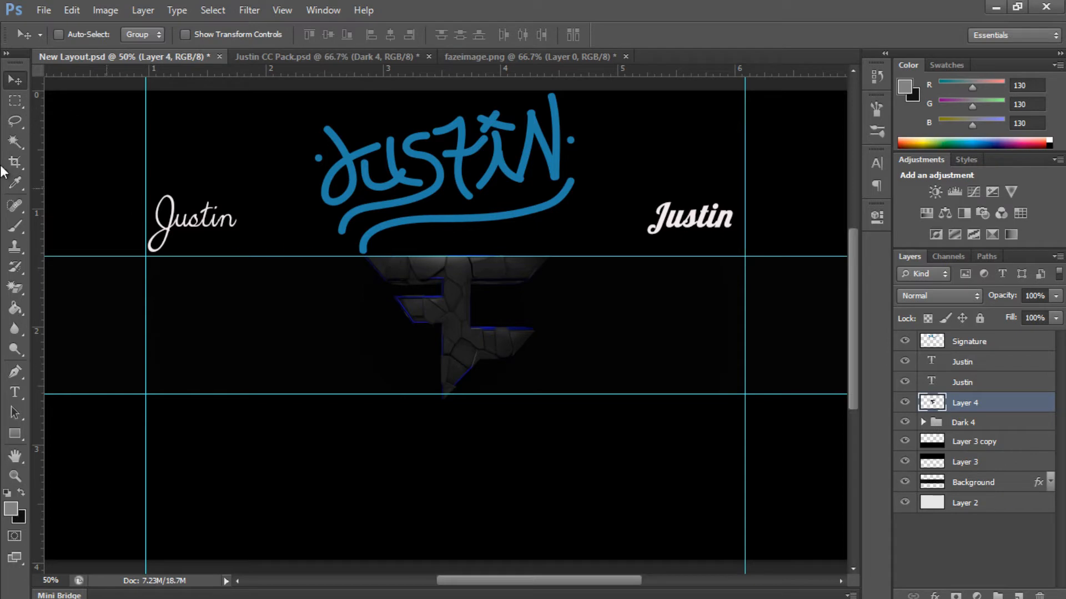
left_click_drag(990, 404, 987, 471)
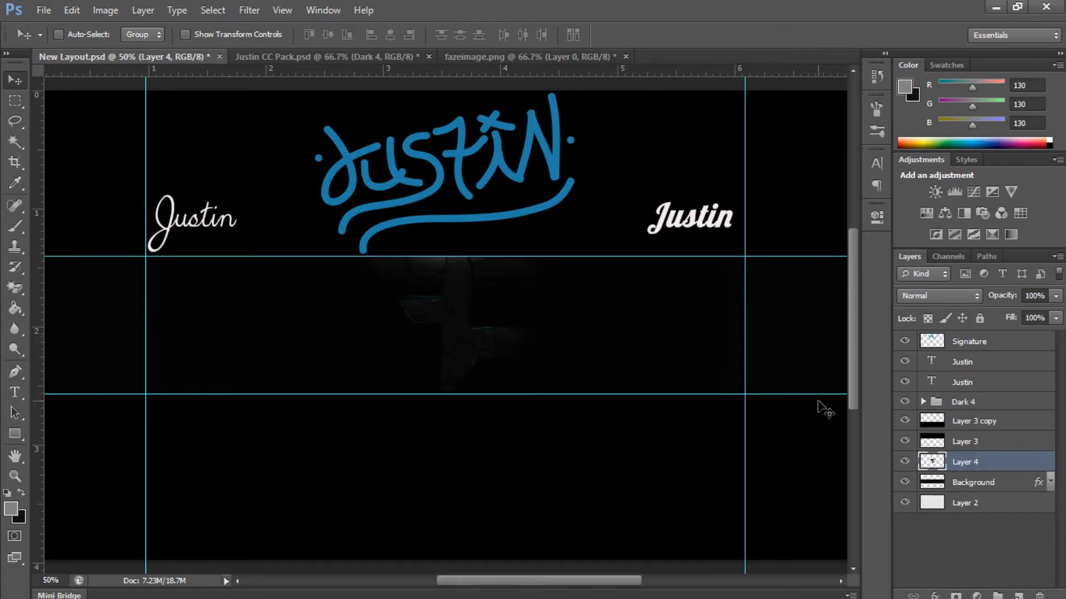
- Enlarge the logo slightly and reposition it in the middle of the band between the guides
key("ctrl+t")
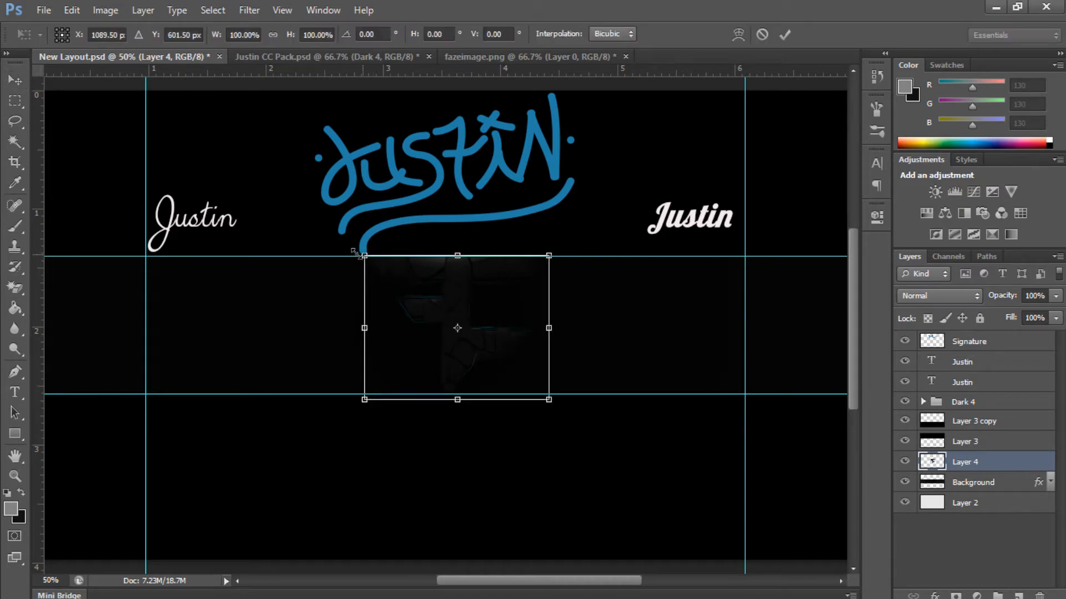
left_click_drag(355, 253, 352, 254)
key("Return")
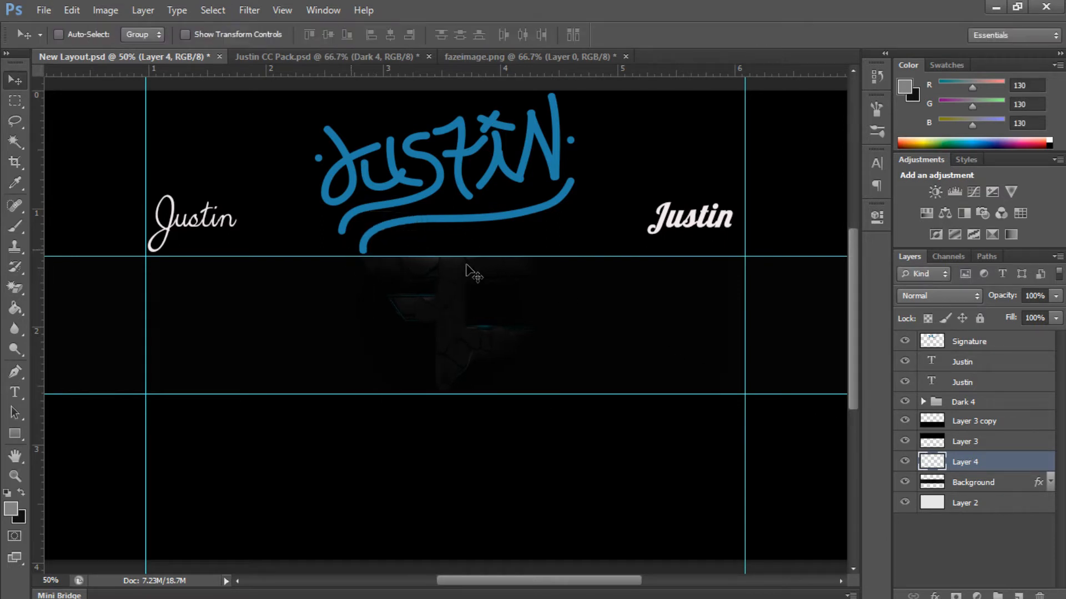
left_click_drag(466, 265, 497, 295)
key("ctrl+plus")
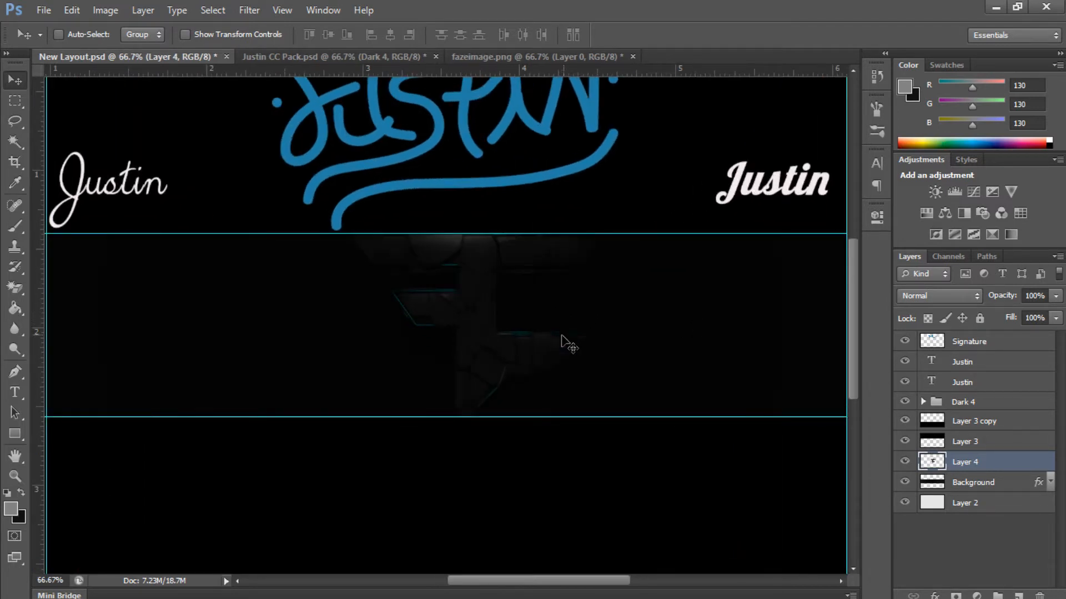
left_click_drag(544, 331, 542, 332)
- Duplicate the logo layer and place the duplicate beneath the original in the layer order
key("ctrl+j")
key("ctrl+t")
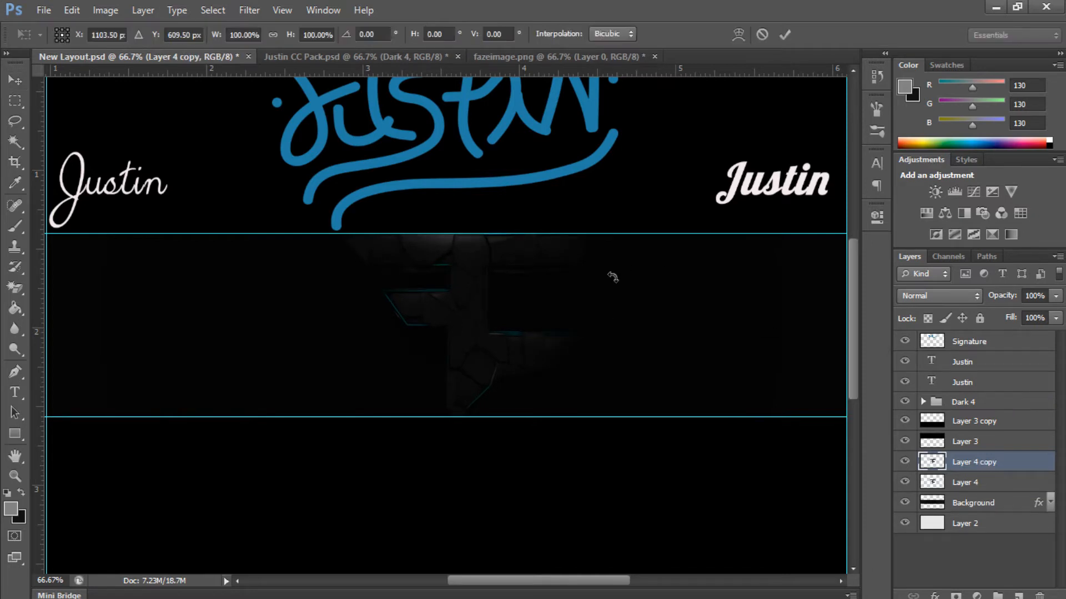
key("Return")
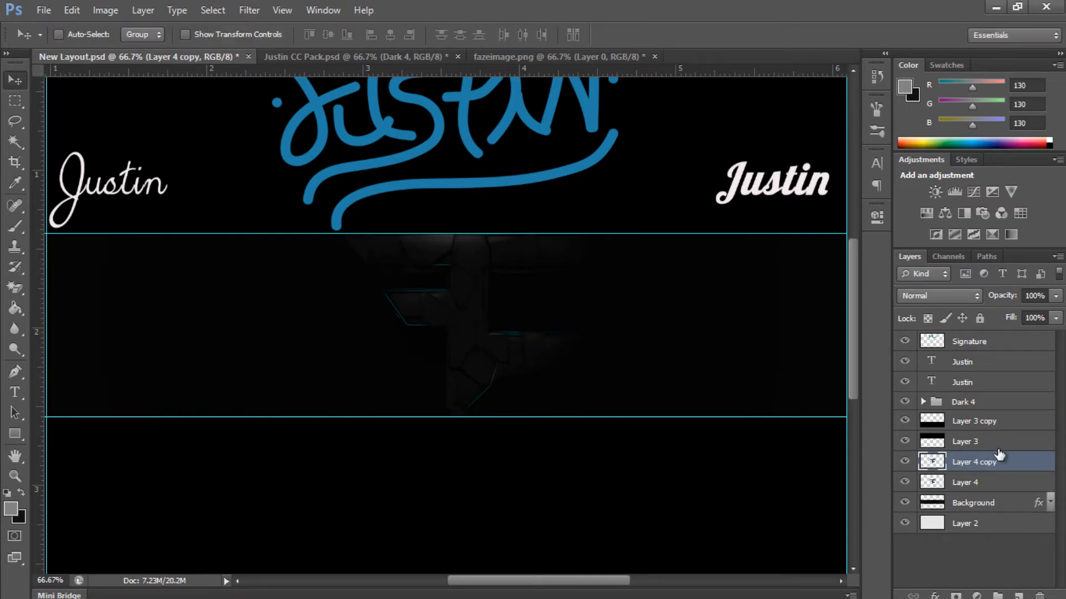
left_click_drag(999, 461, 999, 489)
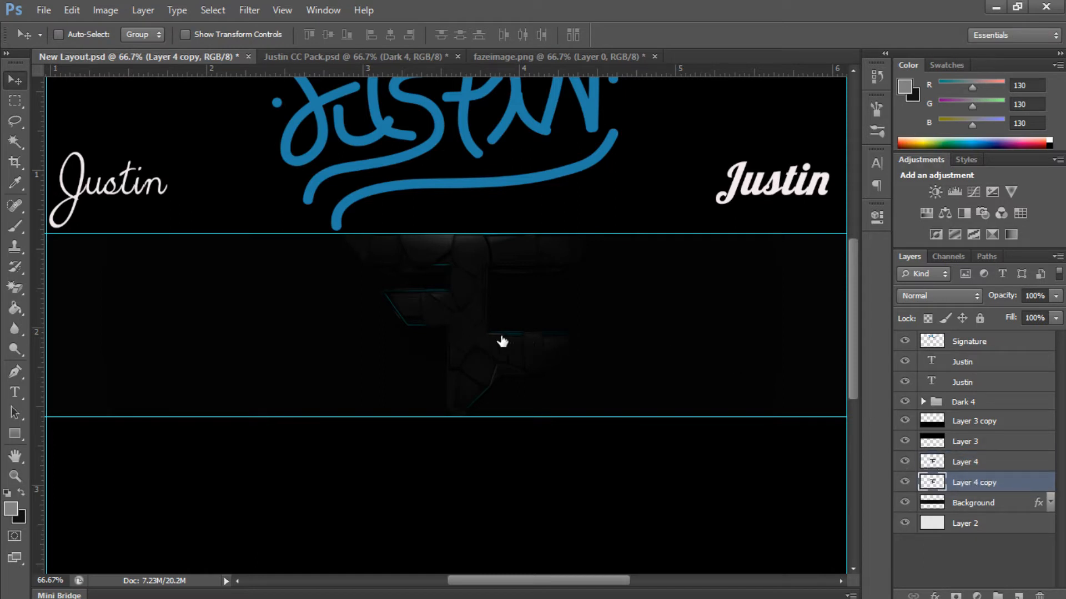
- Scale the duplicate logo to about 114% width and 120% height and centre it behind the original
key("ctrl+t")
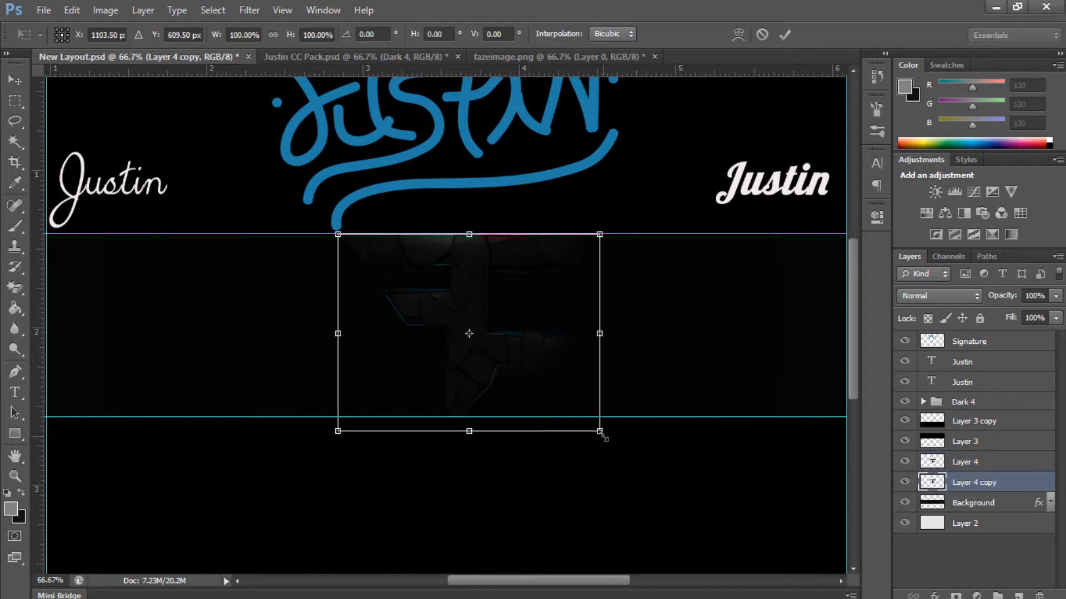
left_click_drag(629, 462, 640, 475)
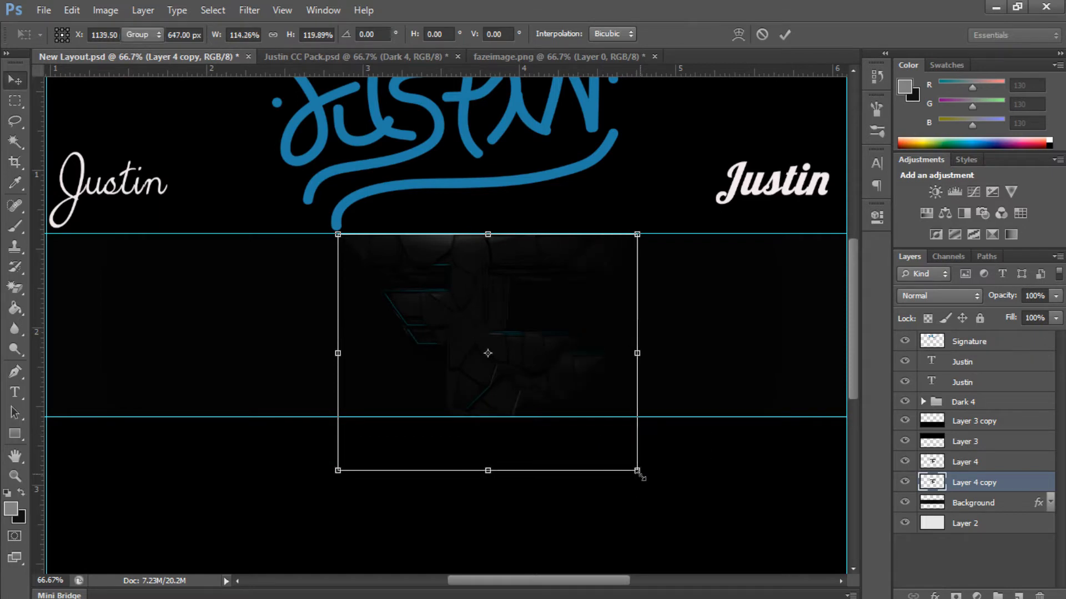
key("Return")
mouse_move(533, 353)
left_mouse_down()
mouse_move(516, 340)
mouse_move(529, 340)
left_mouse_up()
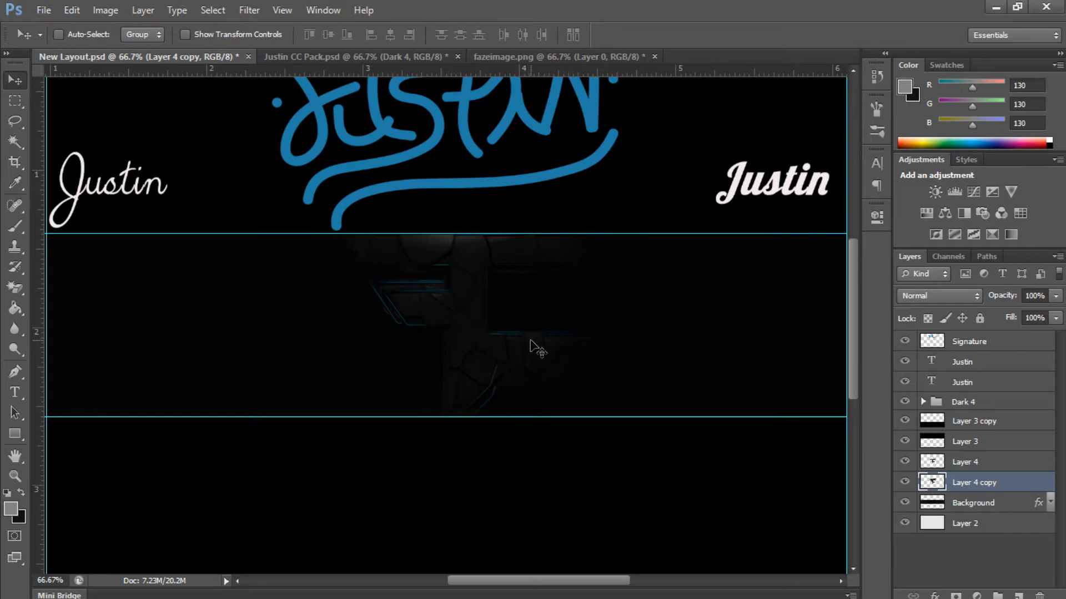
- Set the duplicate logo's opacity to 30%, then enlarge it slightly more and re-centre it behind the original
left_click(1039, 298)
key("Return")
key("ctrl+t")
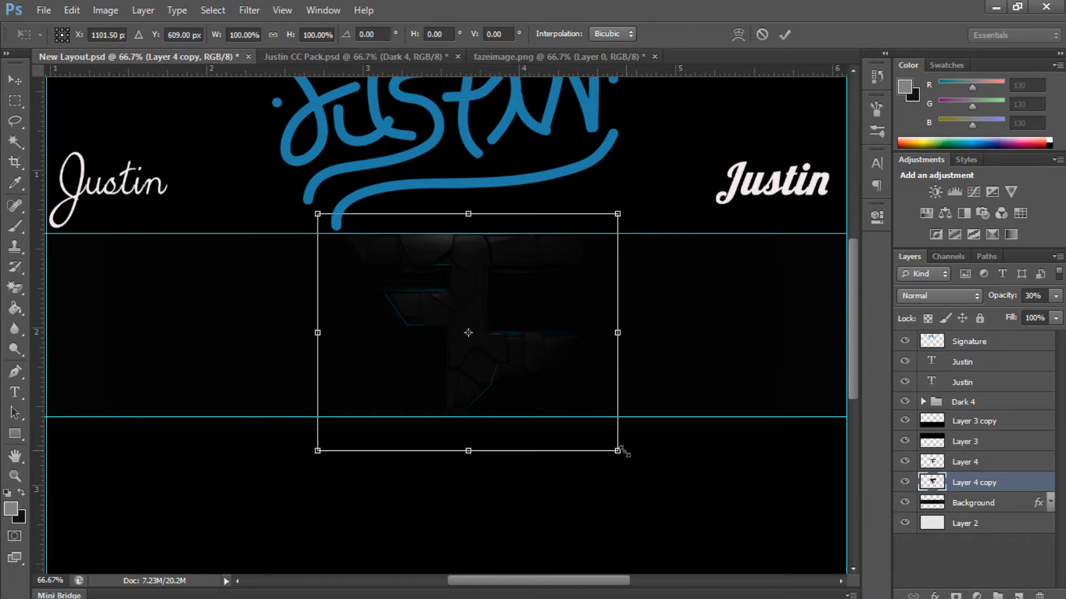
left_click_drag(638, 463, 638, 467)
key("Return")
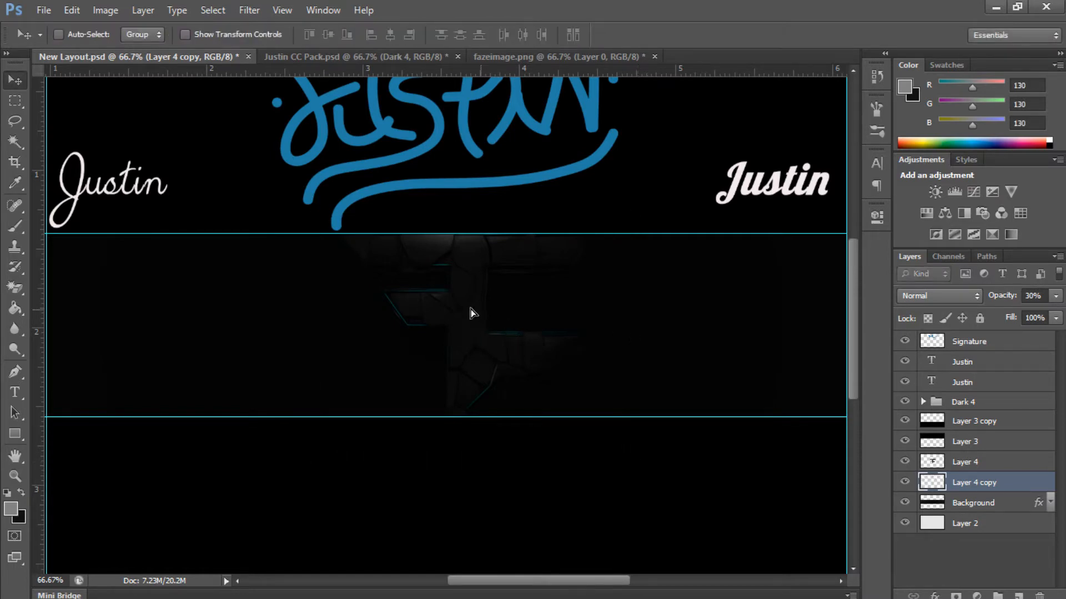
left_click_drag(470, 309, 471, 312)
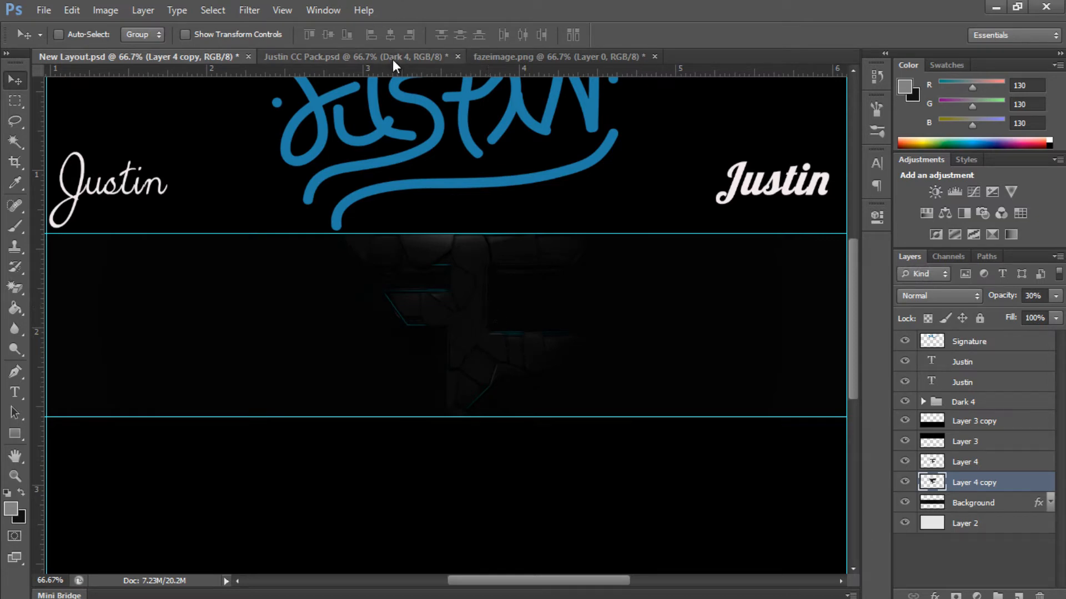
- Close Justin CC Pack.psd and fazeimage.png without saving their changes
left_click(458, 57)
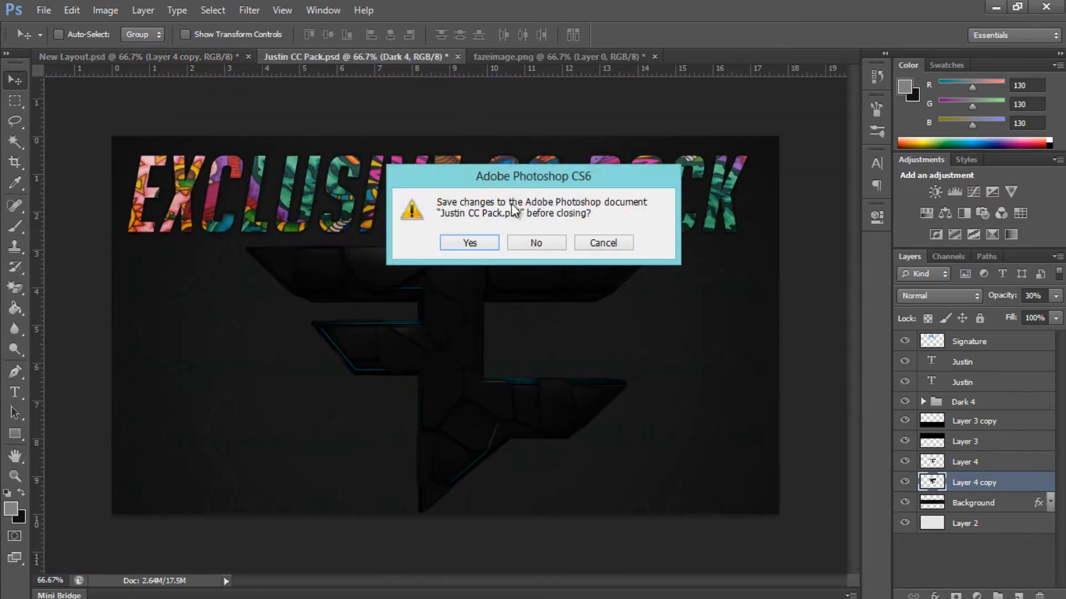
left_click(534, 244)
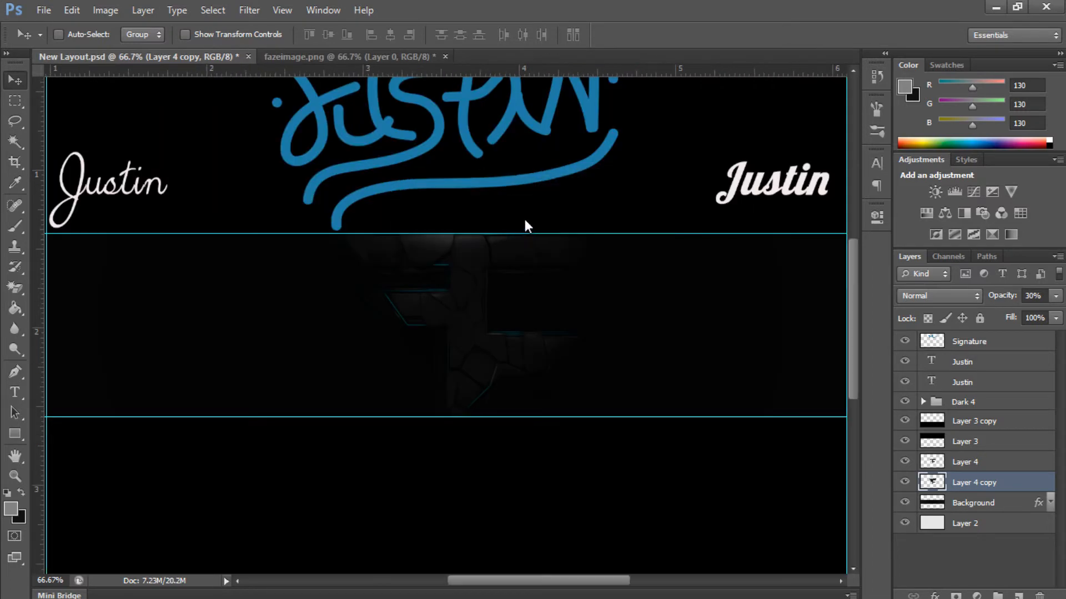
left_click(445, 56)
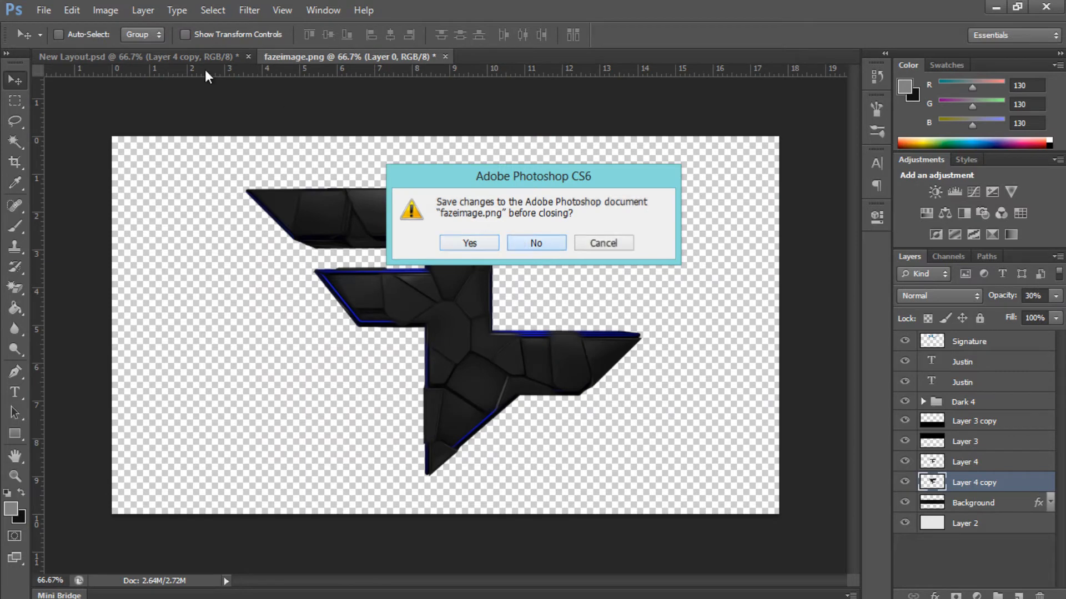
left_click(535, 243)
- Open Lanz EXCLUSIVE PACK.psd and show and expand its Space/Stars group
left_click(54, 9)
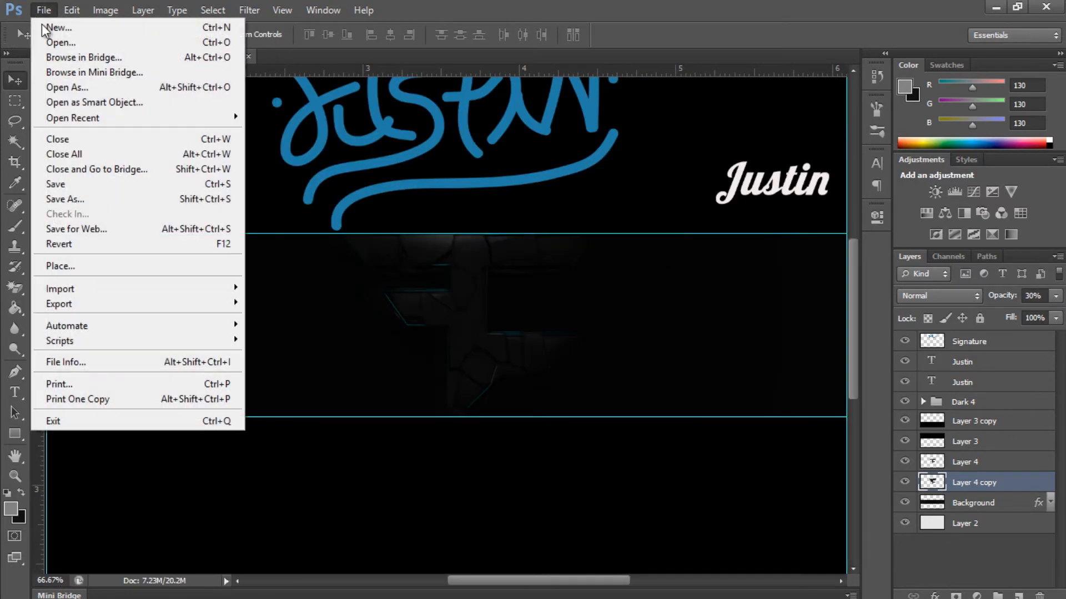
left_click(356, 214)
key("ctrl+o")
left_click(335, 207)
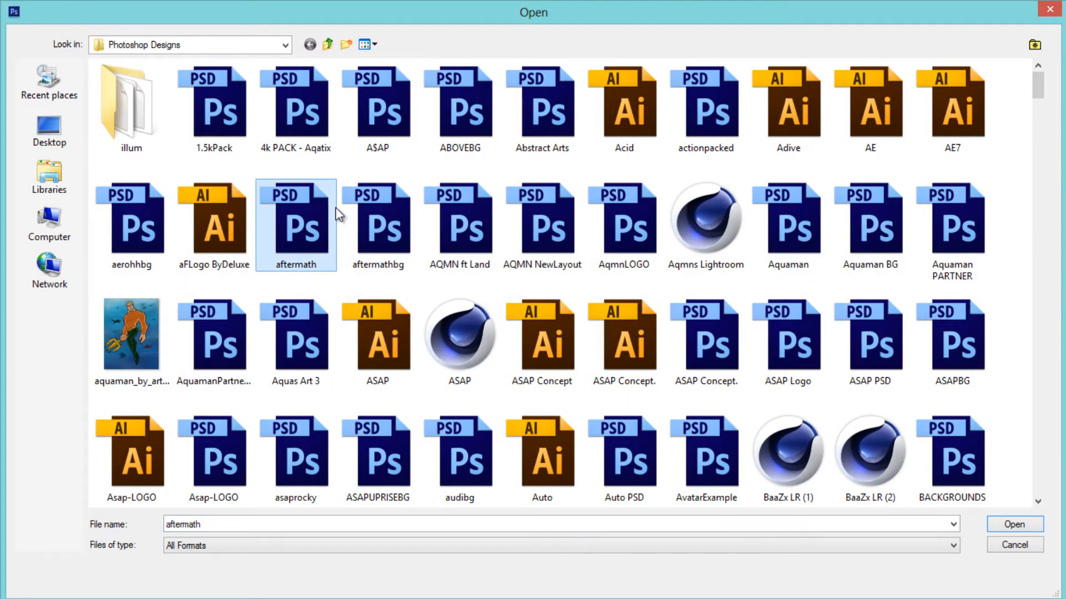
type("lanz")
key("Return")
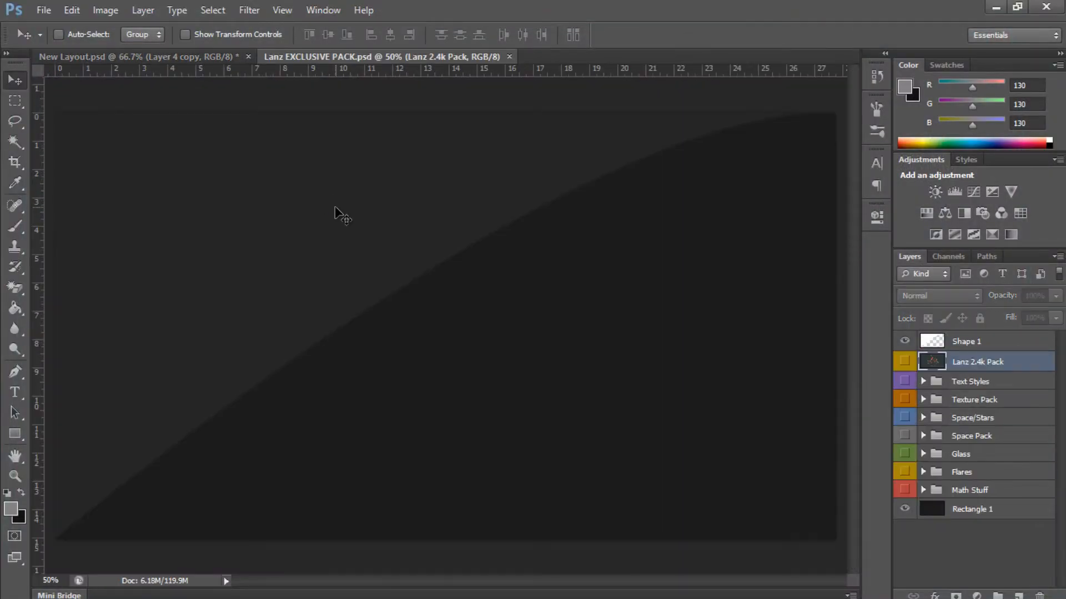
left_click(923, 417)
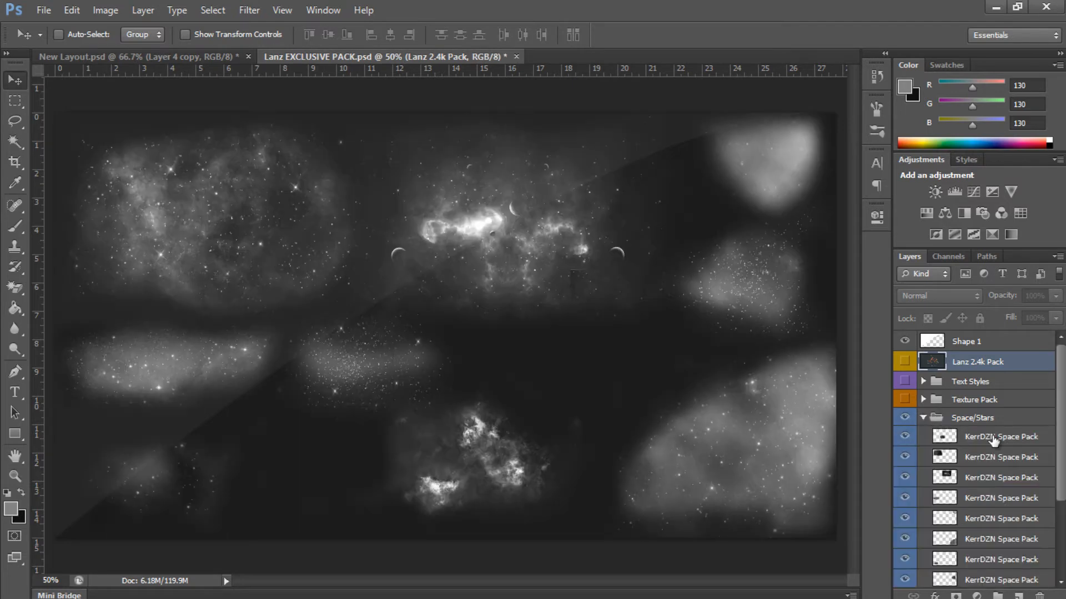
- Try the nebula texture with crescent moons from the Space/Stars group behind the logo in New Layout.psd
left_click(1002, 477)
left_click_drag(532, 281, 484, 273)
left_click_drag(425, 210, 425, 378)
key("ctrl+e")
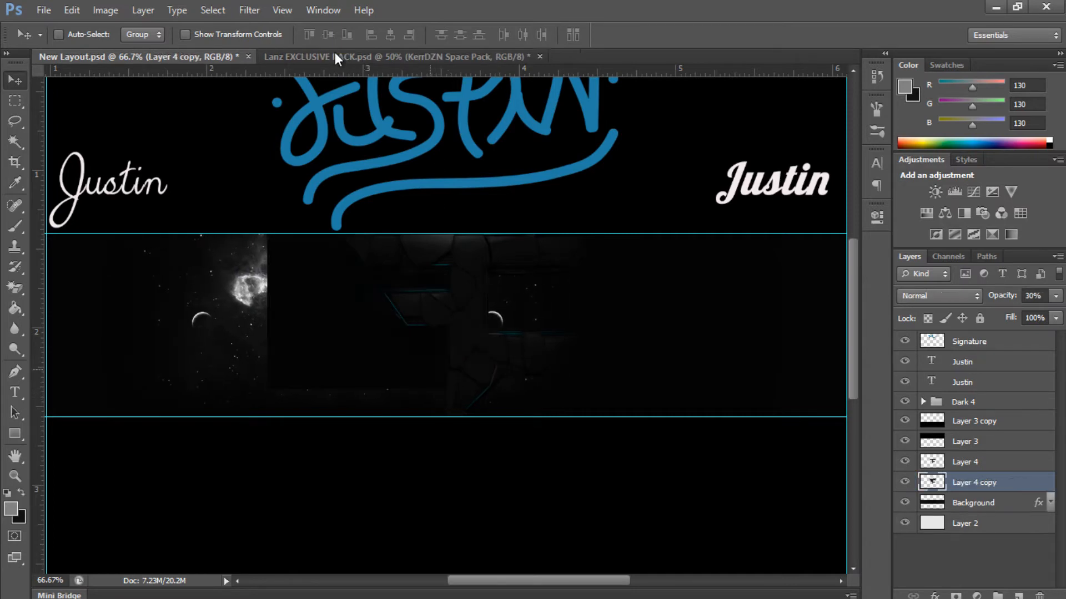
- Copy the large round starfield texture from the Lanz pack into New Layout.psd, behind the logo's left half
left_click(335, 52)
left_click(1002, 456)
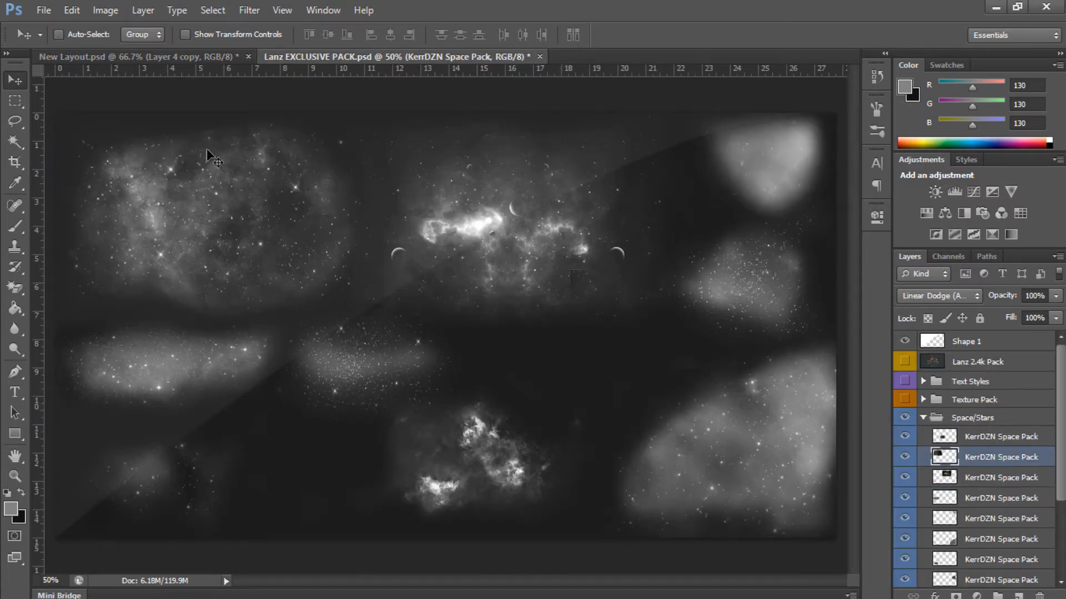
left_click_drag(209, 154, 401, 268)
- Duplicate the starfield texture layer and flip the duplicate horizontally
key("ctrl+j")
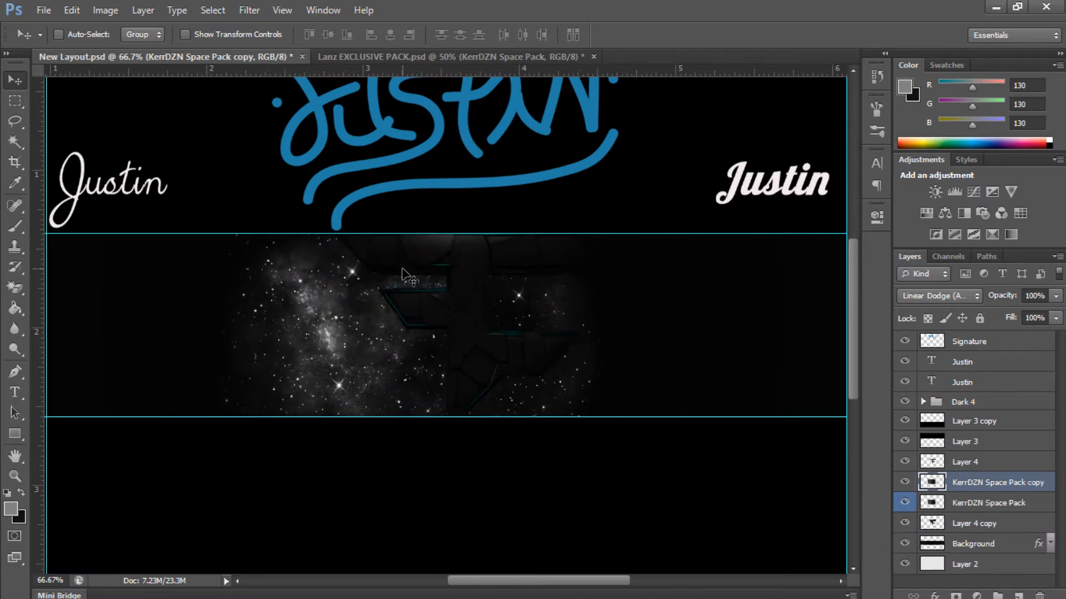
key("ctrl+t")
right_click(454, 375)
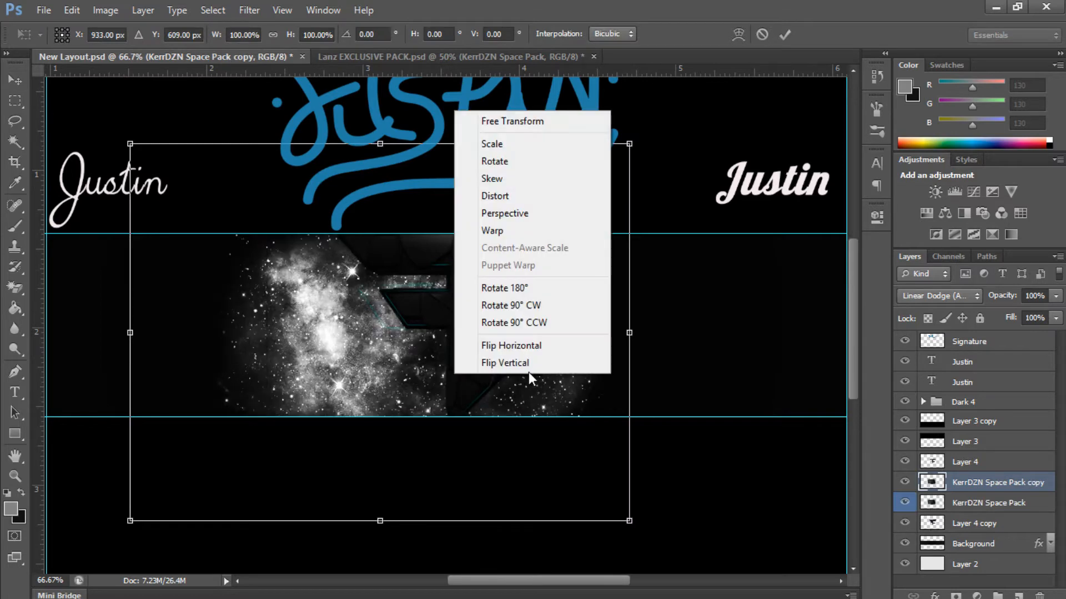
left_click(530, 346)
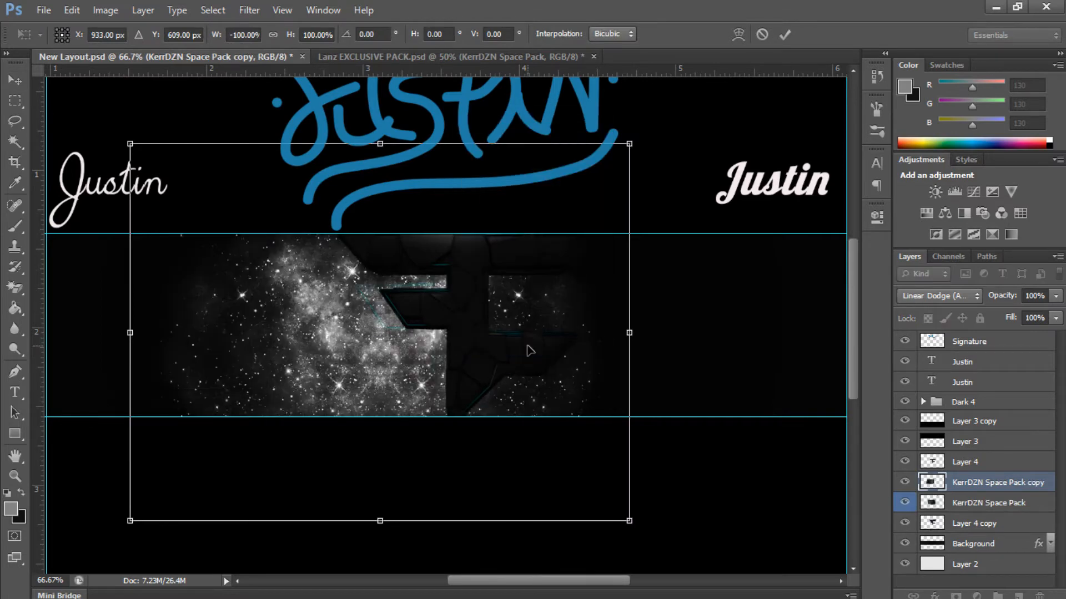
key("Return")
- Move the flipped starfield to the logo's right half to mirror the original, and select both starfield layers
left_click(476, 341)
left_click_drag(610, 337, 620, 338)
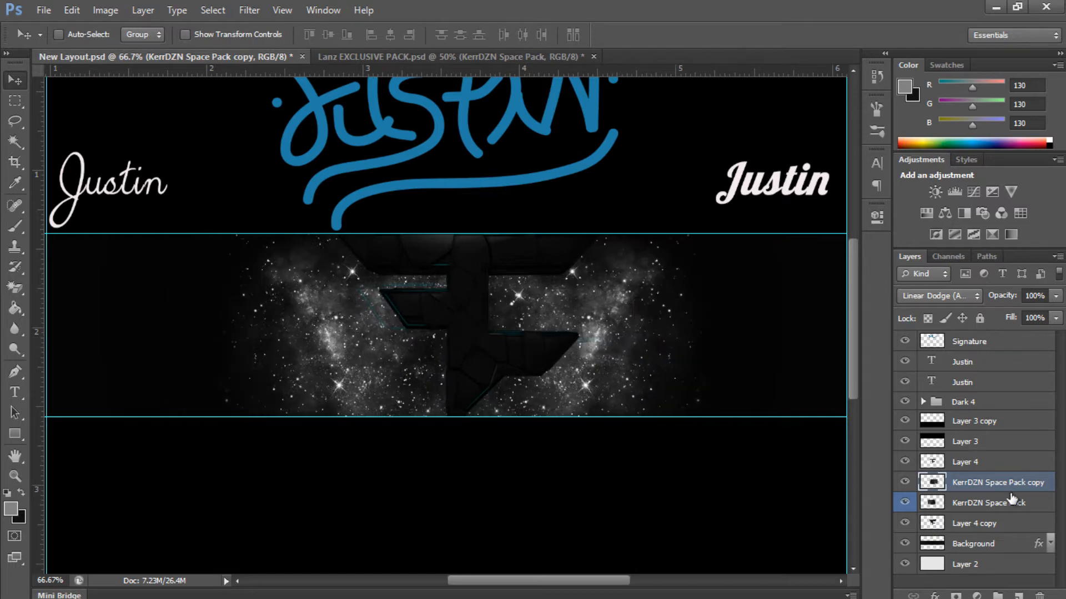
left_click_drag(536, 329, 543, 329)
left_click(976, 502, "shift")
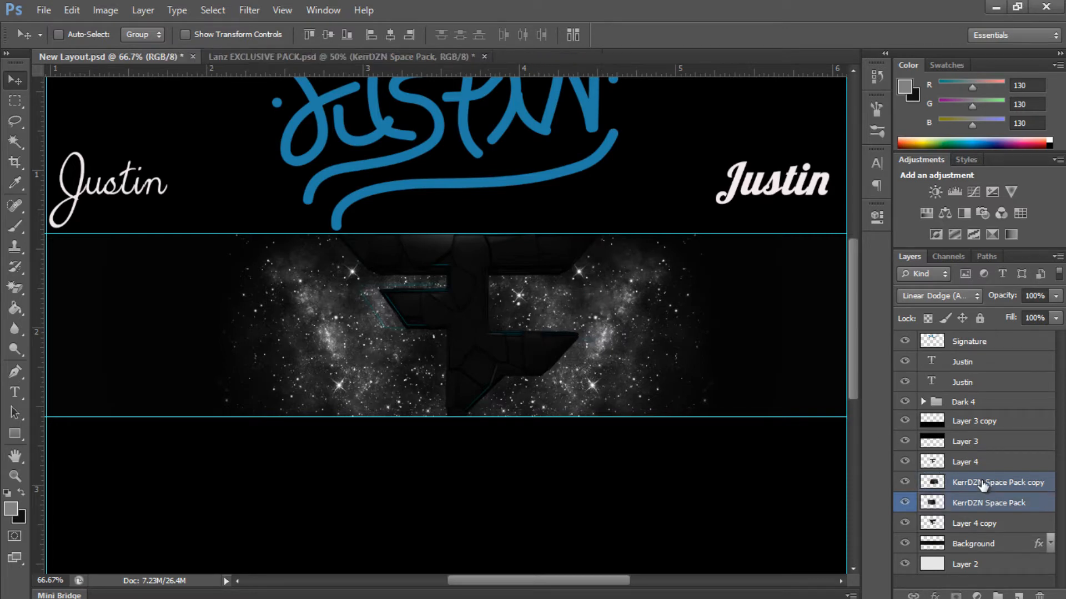
- Move both selected starfield layers above Layer 4 so they overlay the logo, blended with Linear Dodge (Add)
left_click_drag(981, 483, 978, 461)
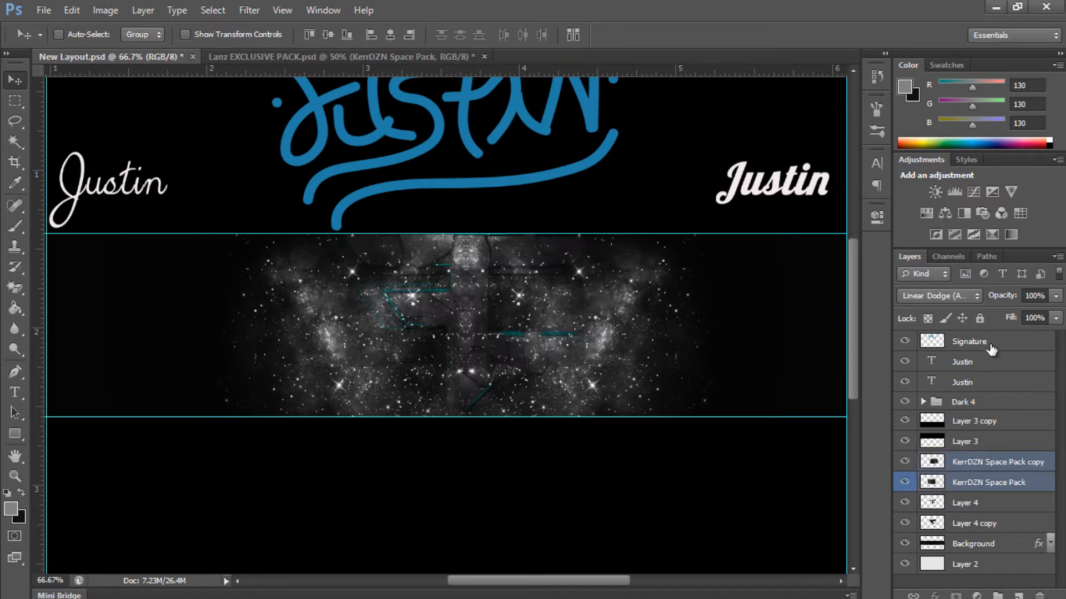
left_click(940, 294)
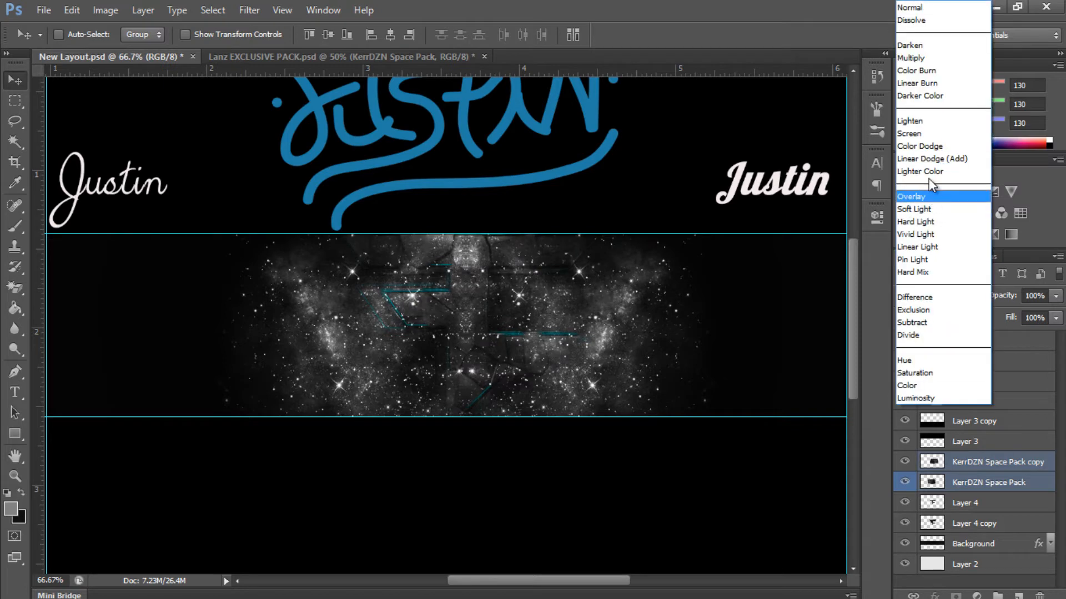
left_click(929, 165)
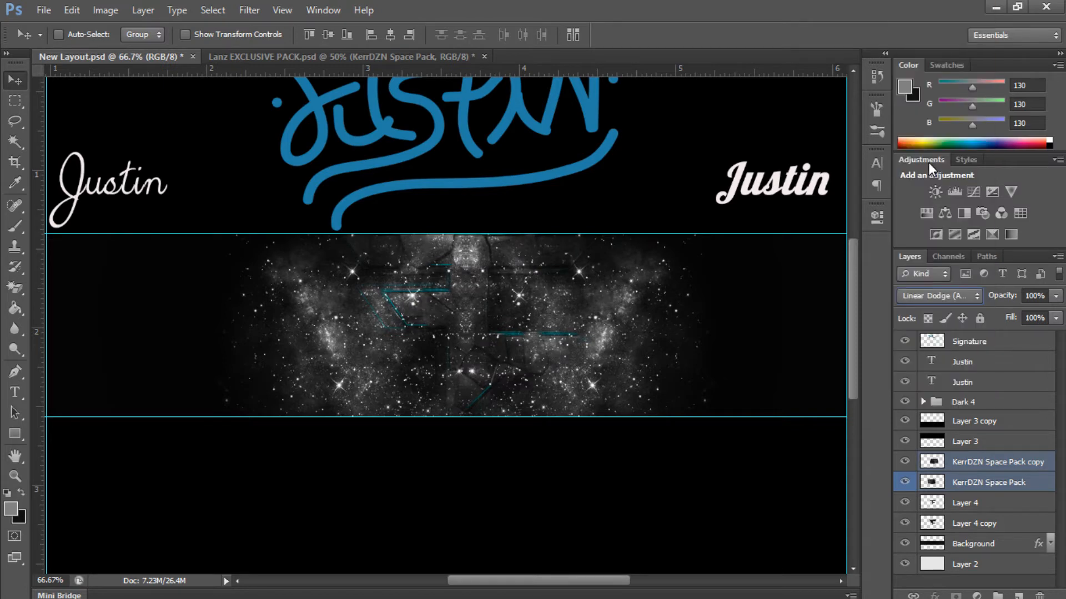
- Set the opacity of both starfield layers to 38%
left_click(1027, 295)
type("39")
key("Return")
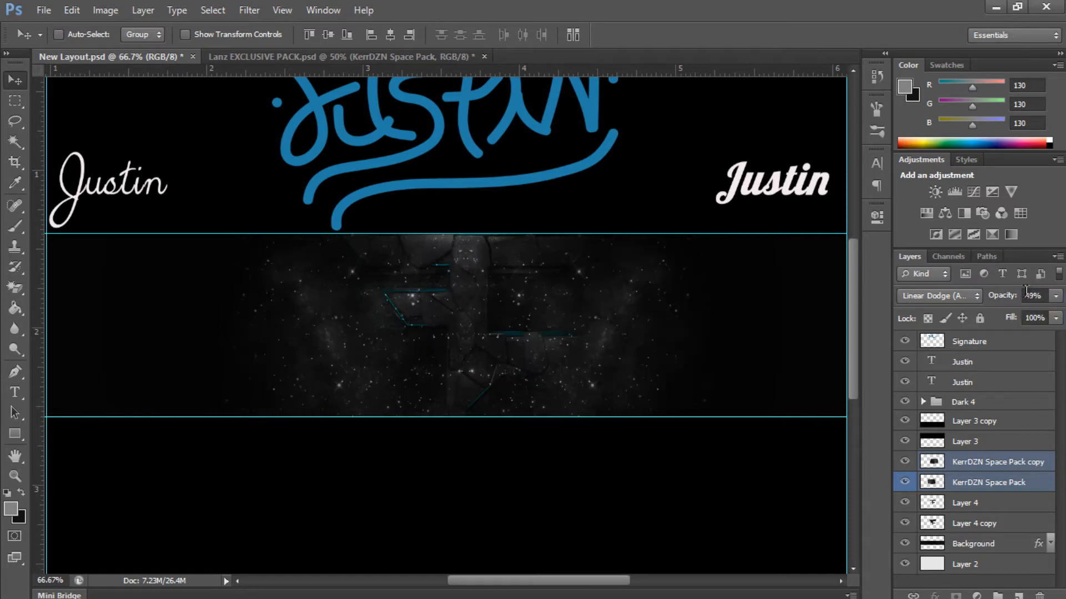
left_click_drag(1040, 297, 1029, 297)
type("38")
key("Return")
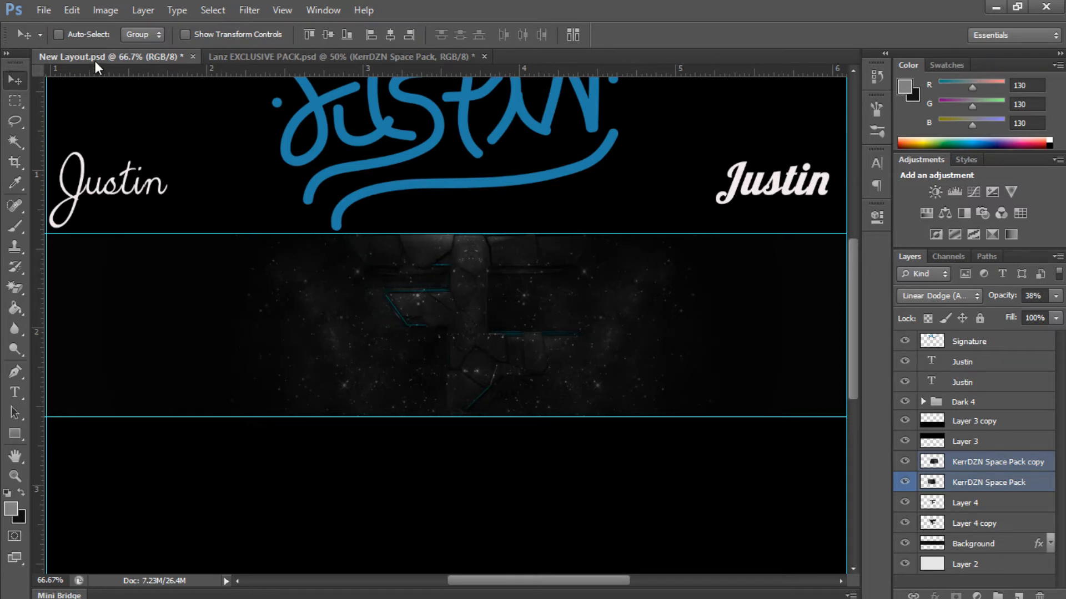
- Hide the Space/Stars group in Lanz EXCLUSIVE PACK.psd, then show the Flares group and expand its layers
left_click(292, 54)
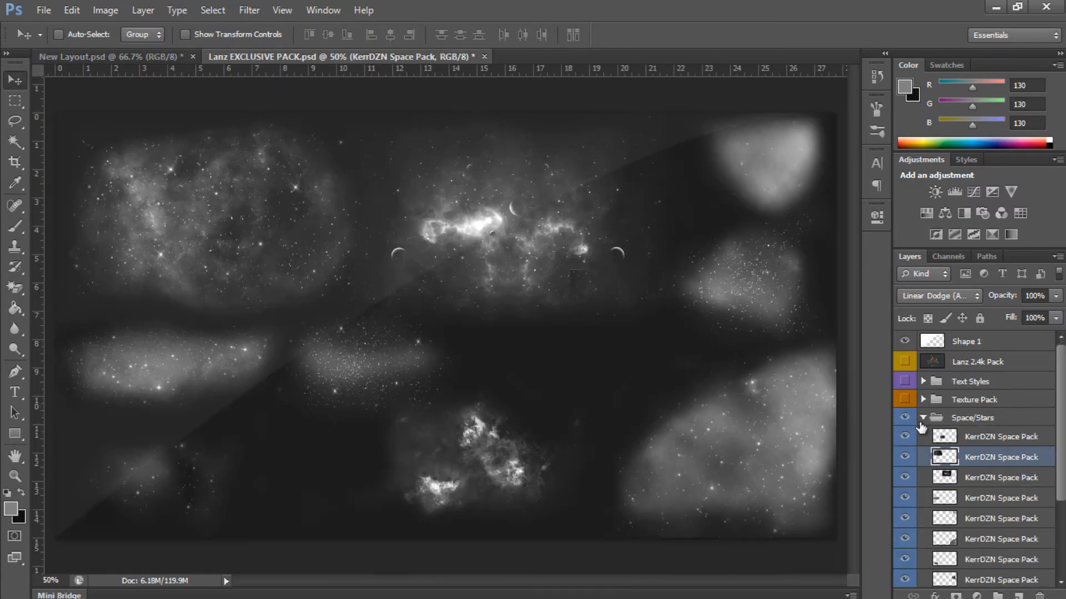
left_click(923, 417)
left_click(904, 417)
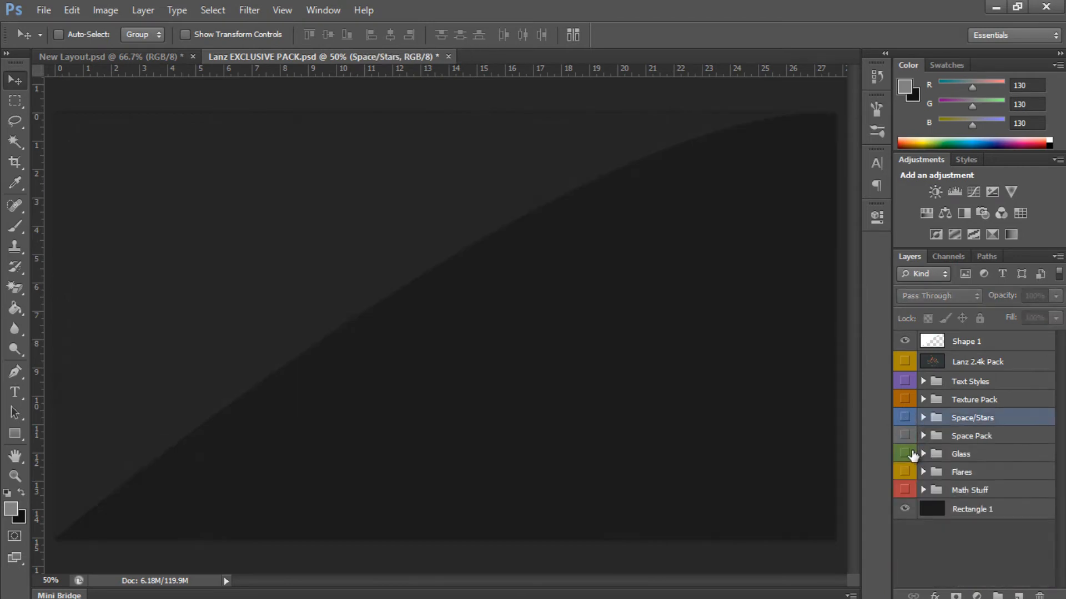
left_click(906, 471)
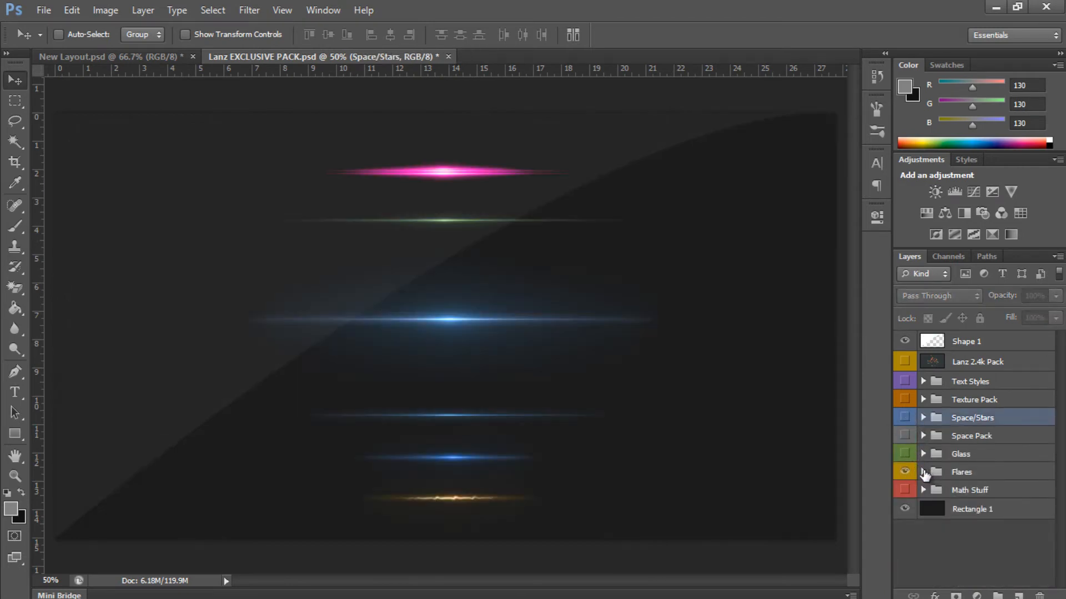
left_click(923, 472)
scroll(937, 493, "down", 1)
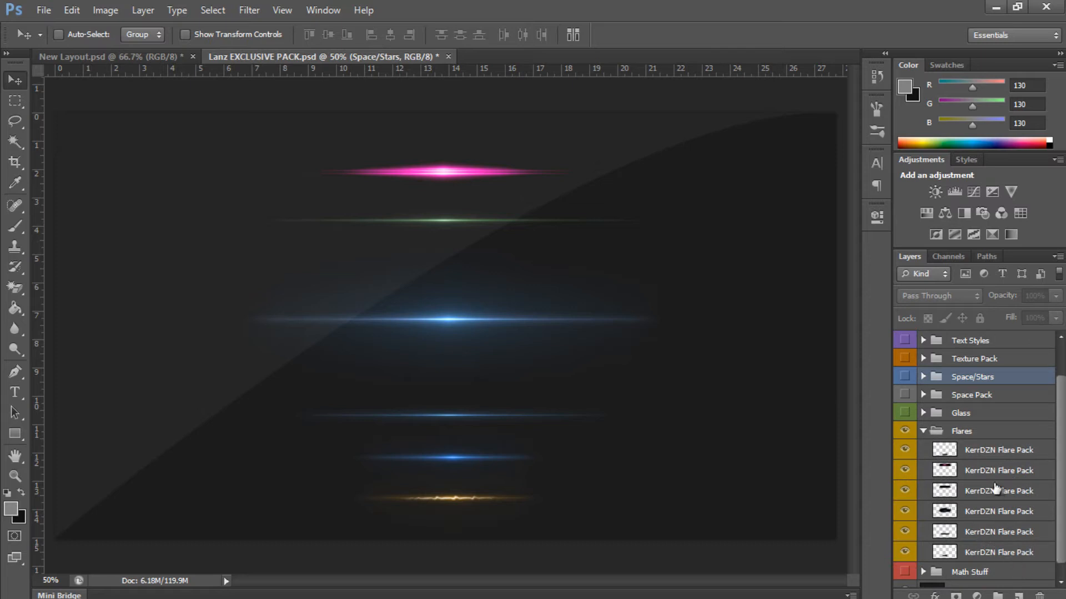
- Copy the jagged golden flare into New Layout.psd and align it with the teal edge on the logo's right arm
left_click(993, 456)
left_click_drag(454, 340, 471, 300)
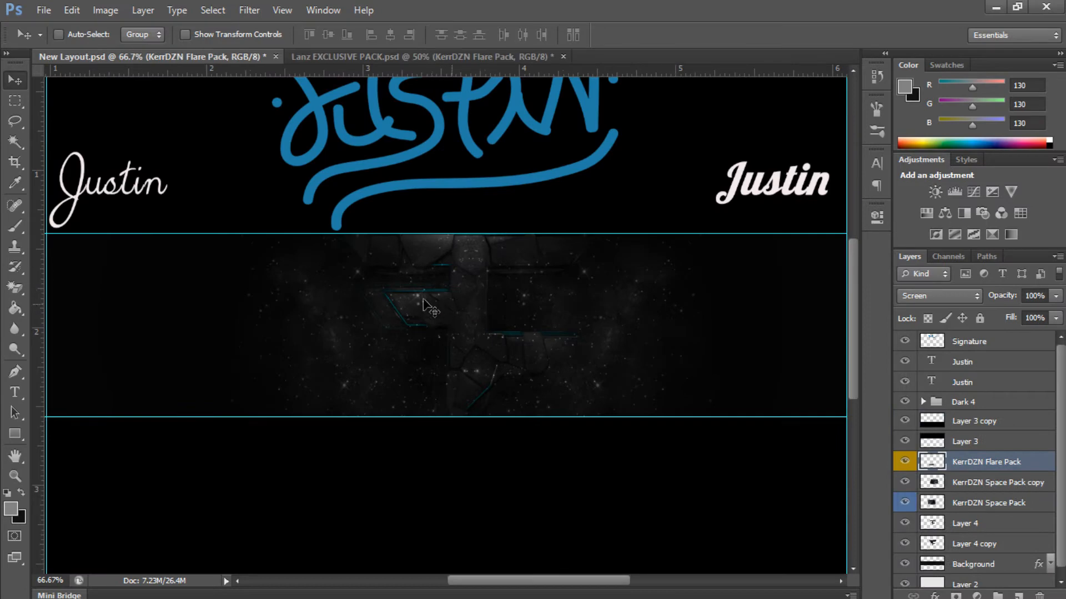
left_click_drag(497, 369, 476, 361)
left_click_drag(491, 322, 549, 333)
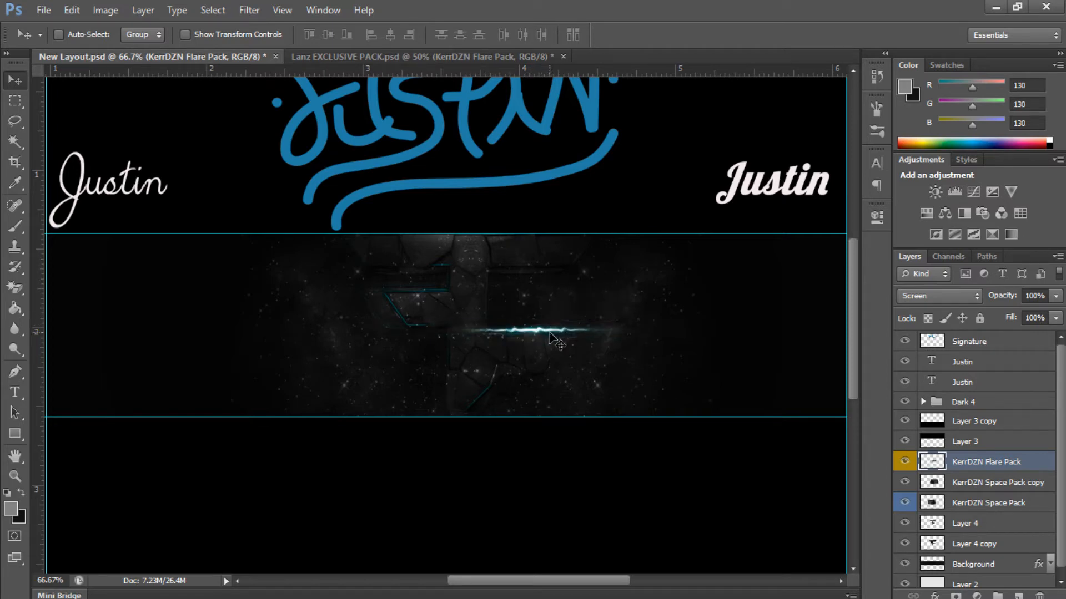
key("shift+Down")
key("Up")
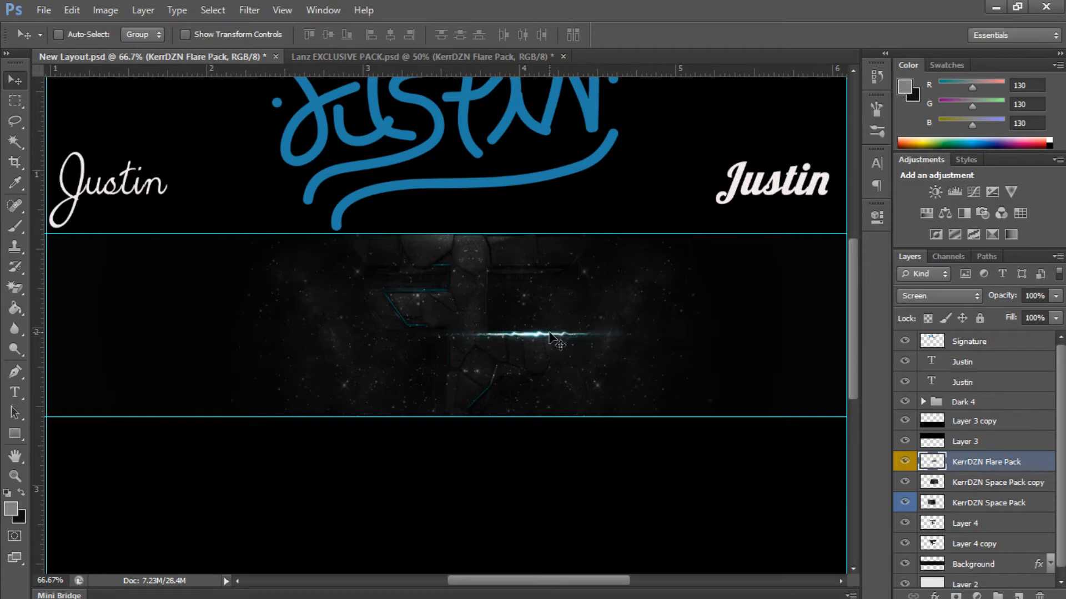
- Narrow the flare slightly from its left side and move it to the centre of the header's upper edge
key("ctrl+t")
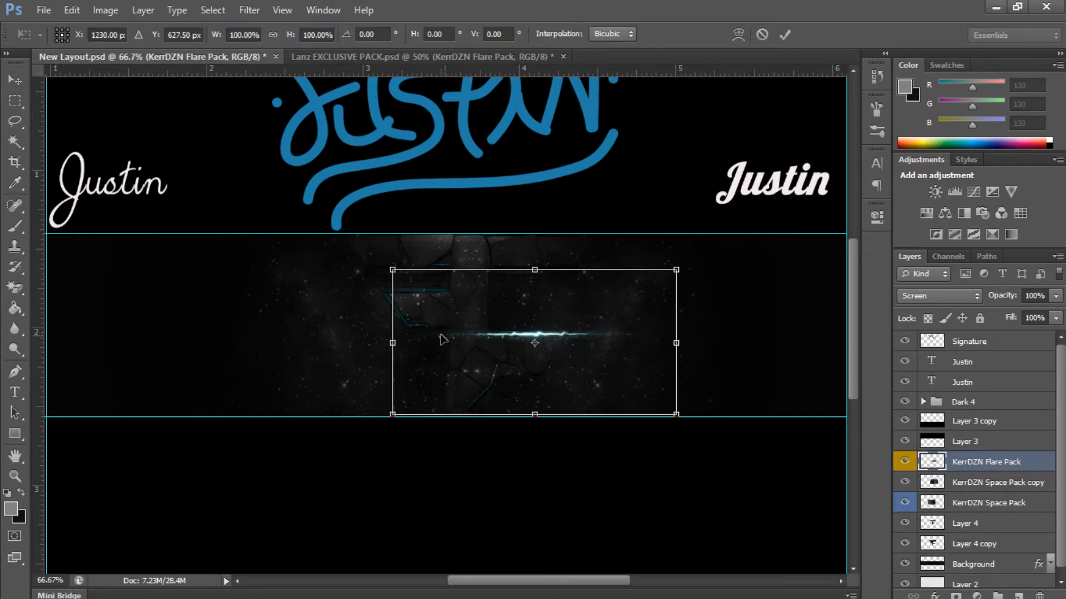
left_click_drag(408, 344, 438, 346)
key("Return")
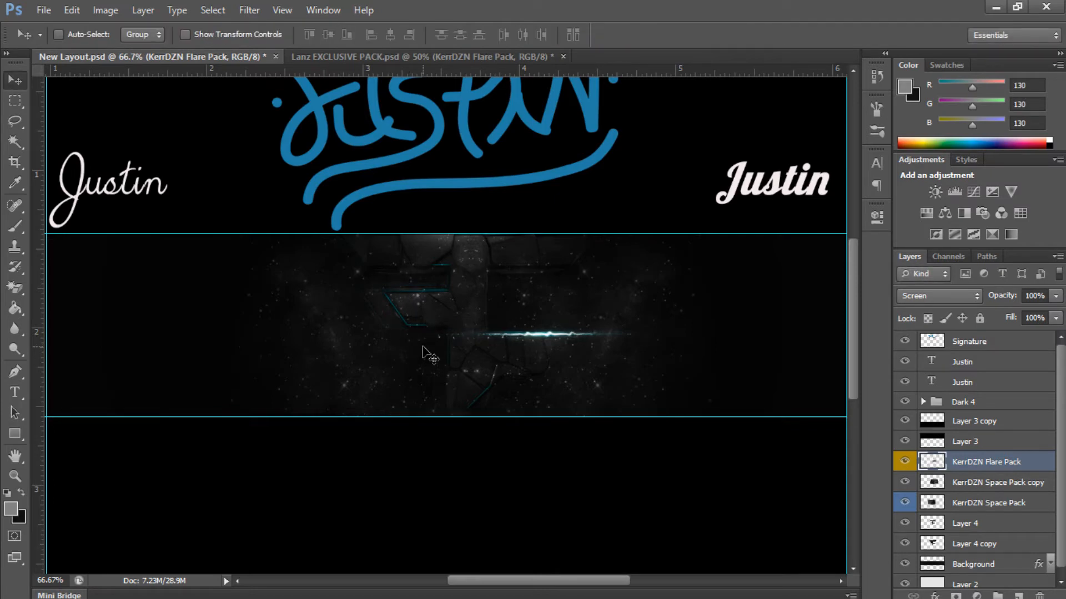
mouse_move(515, 317)
left_mouse_down()
mouse_move(513, 249)
mouse_move(401, 274)
left_mouse_up()
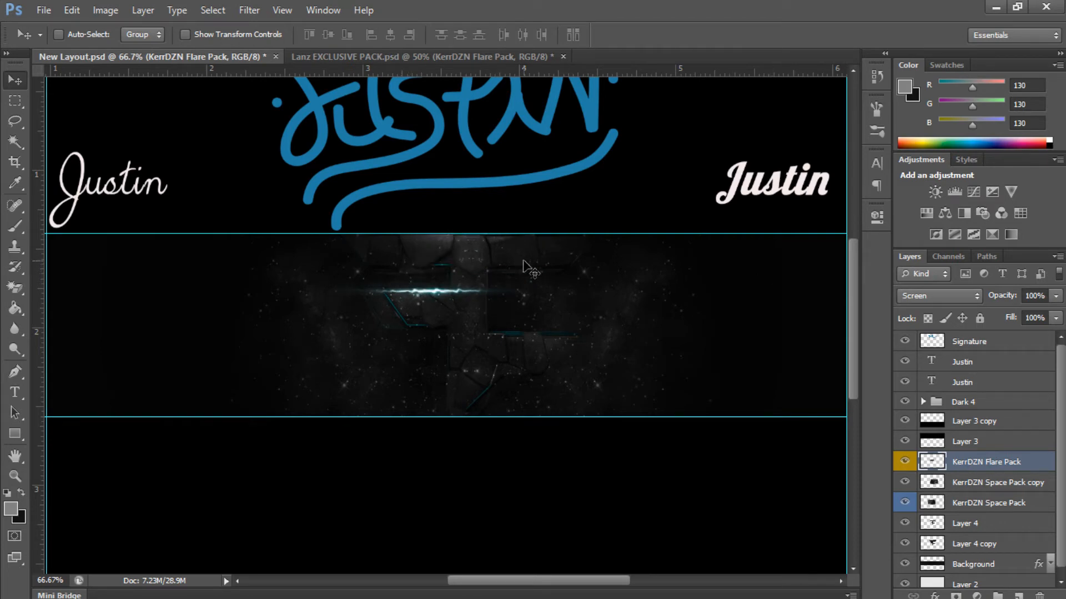
left_click_drag(483, 289, 518, 235)
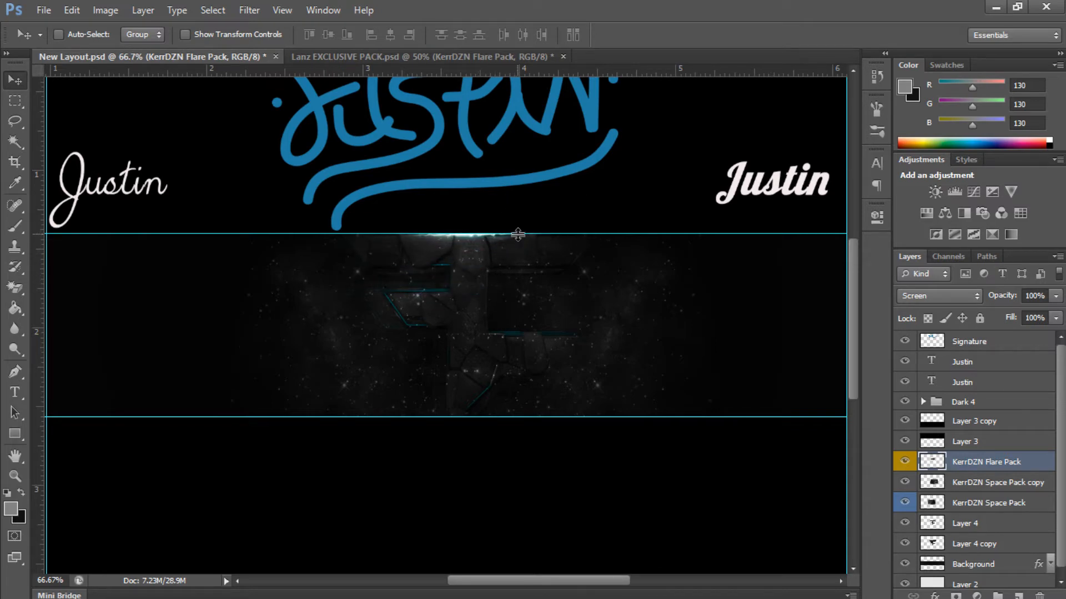
- Hide and collapse the Flares group in Lanz EXCLUSIVE PACK.psd, and close the file without saving
left_click(330, 55)
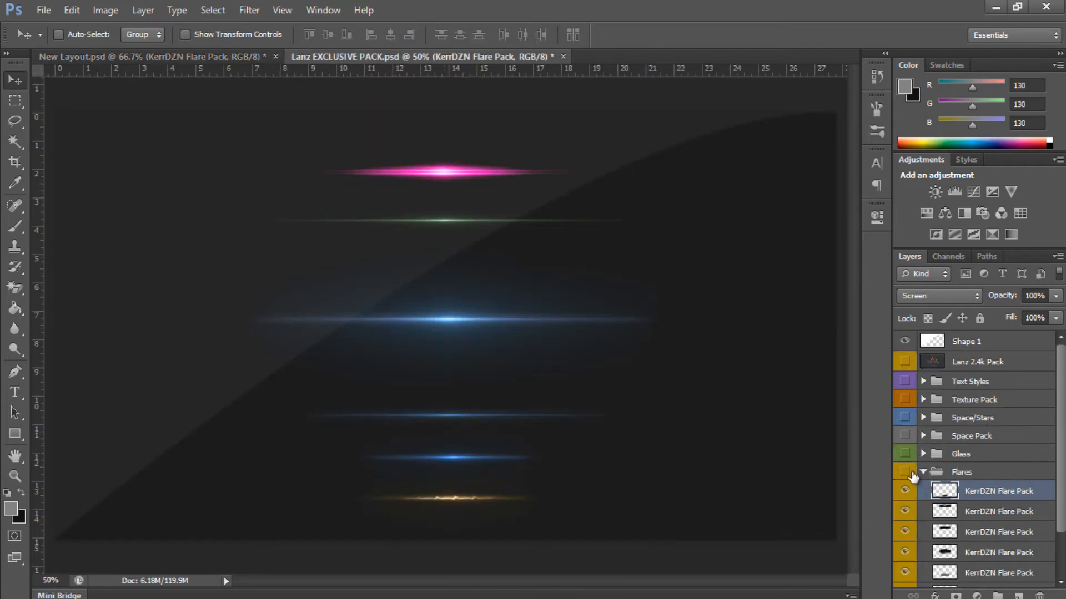
left_click(921, 473)
right_click(922, 473)
left_click(944, 551)
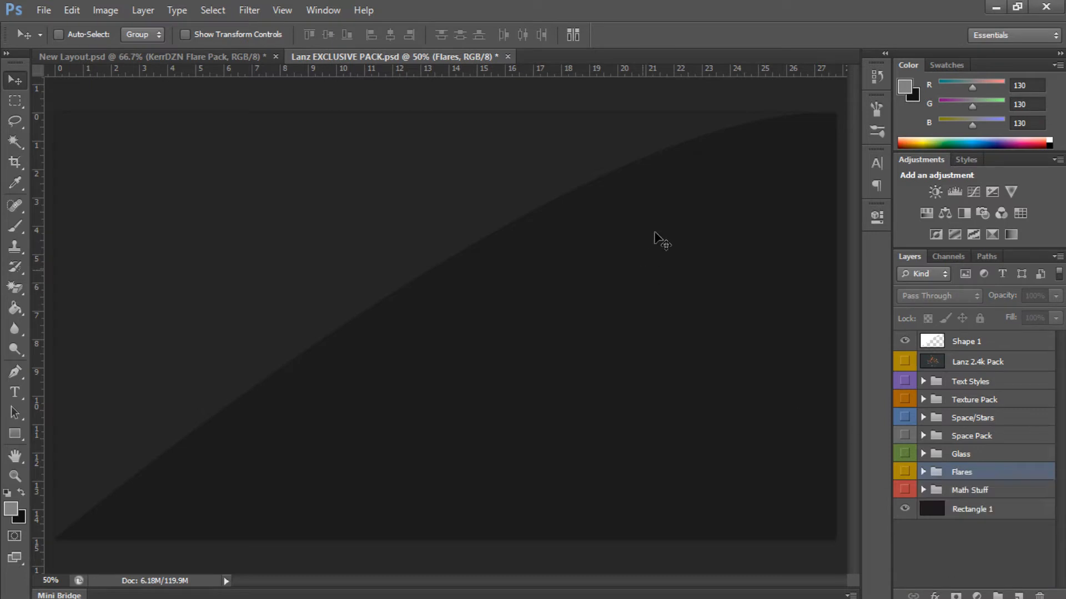
left_click(508, 56)
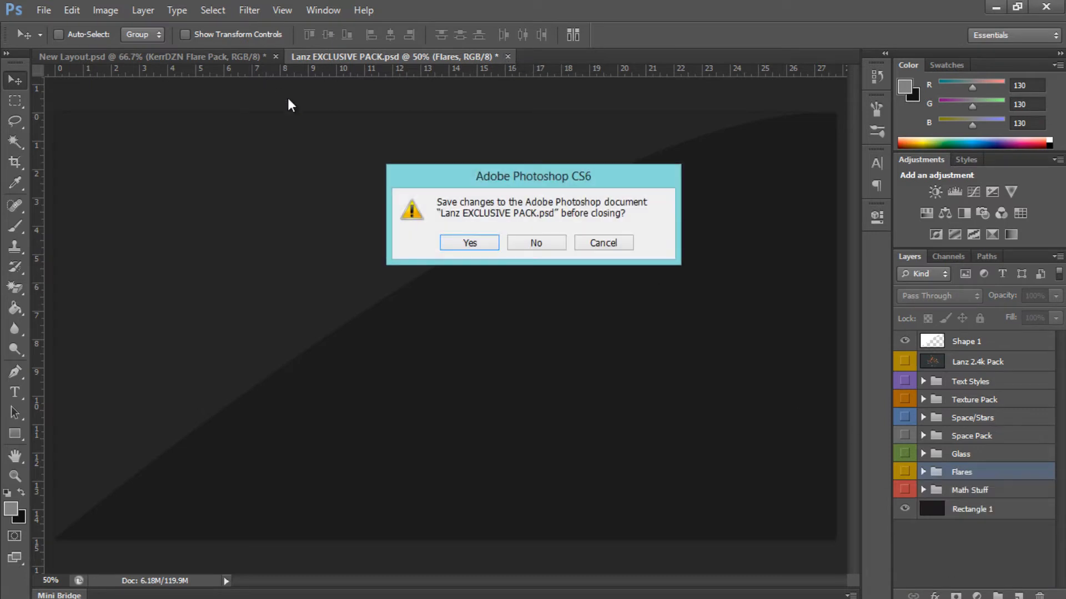
left_click(530, 242)
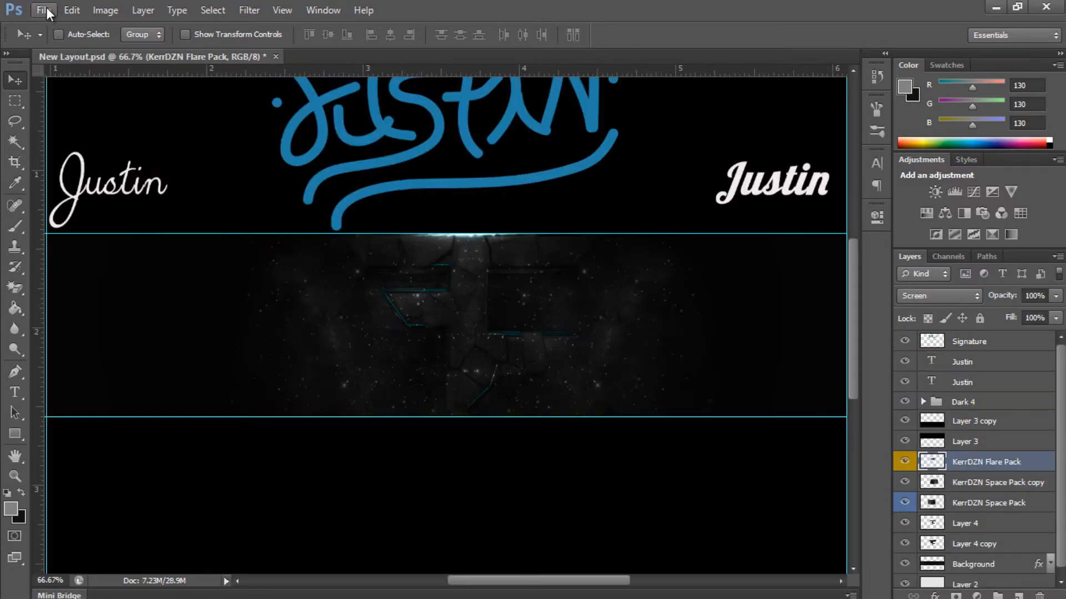
- Open 1.5kPack.psd from the Photoshop Designs folder
left_click(43, 10)
left_click(60, 42)
left_click(397, 183)
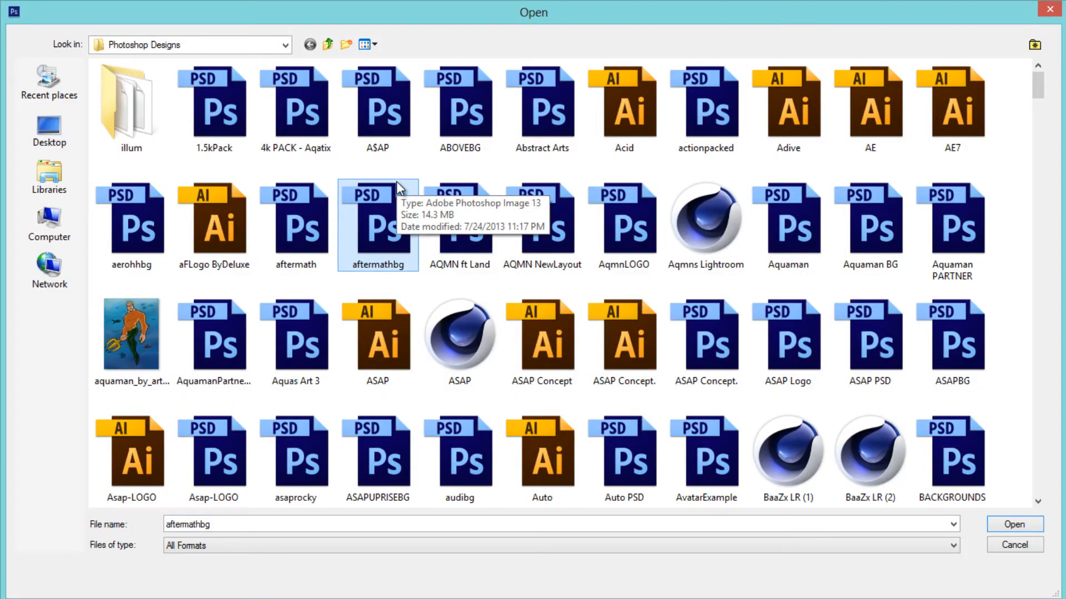
key("1")
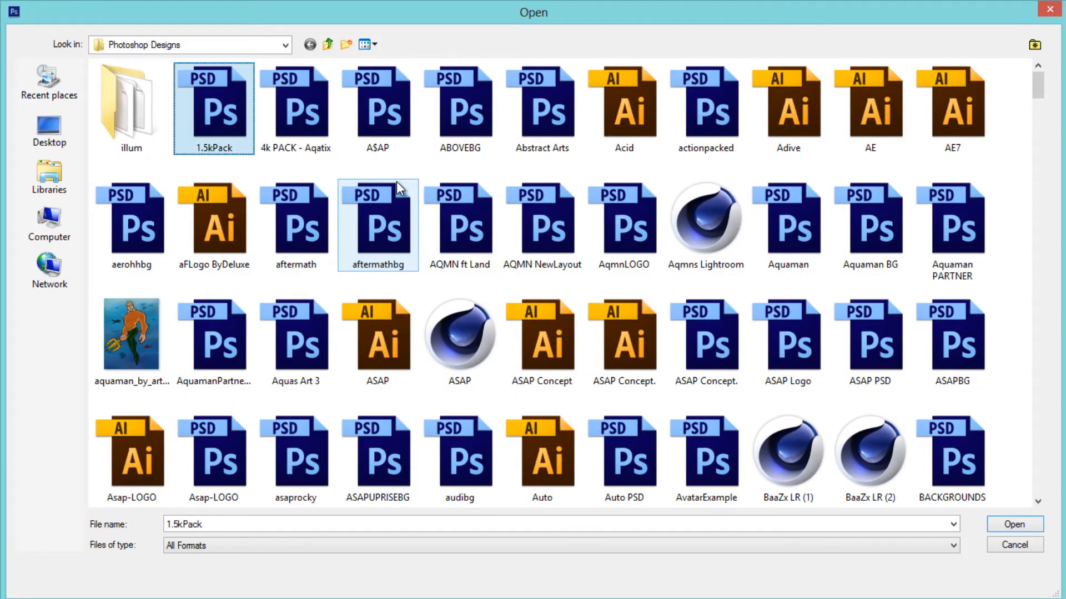
key("Escape")
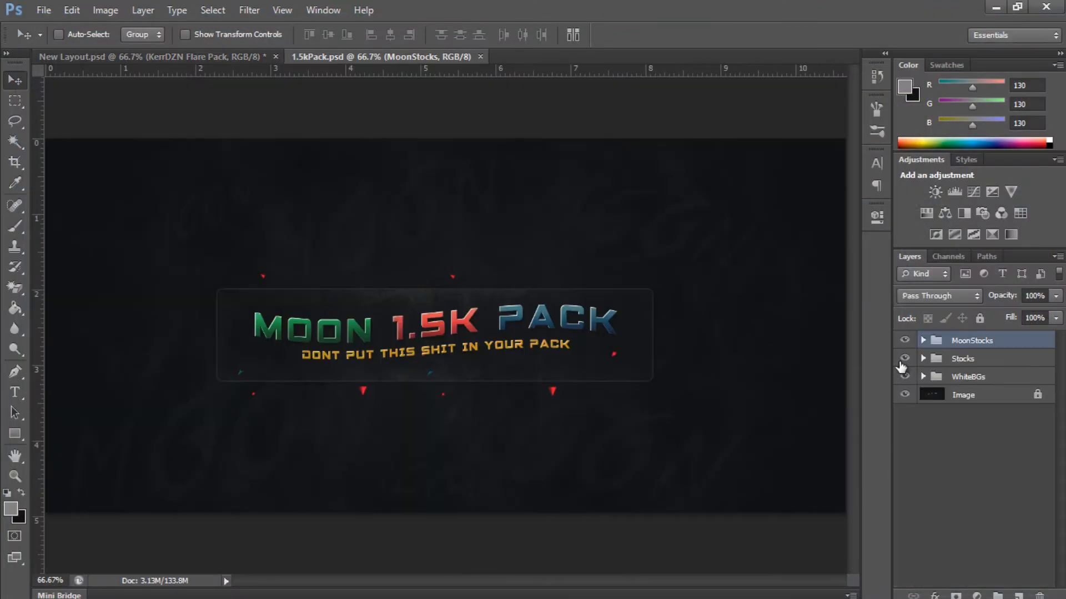
- Preview stock layers in the MoonStocks group one at a time, including Balls, Sparks2, Cracks, Smoke, Random2 and Lights
left_click(922, 340)
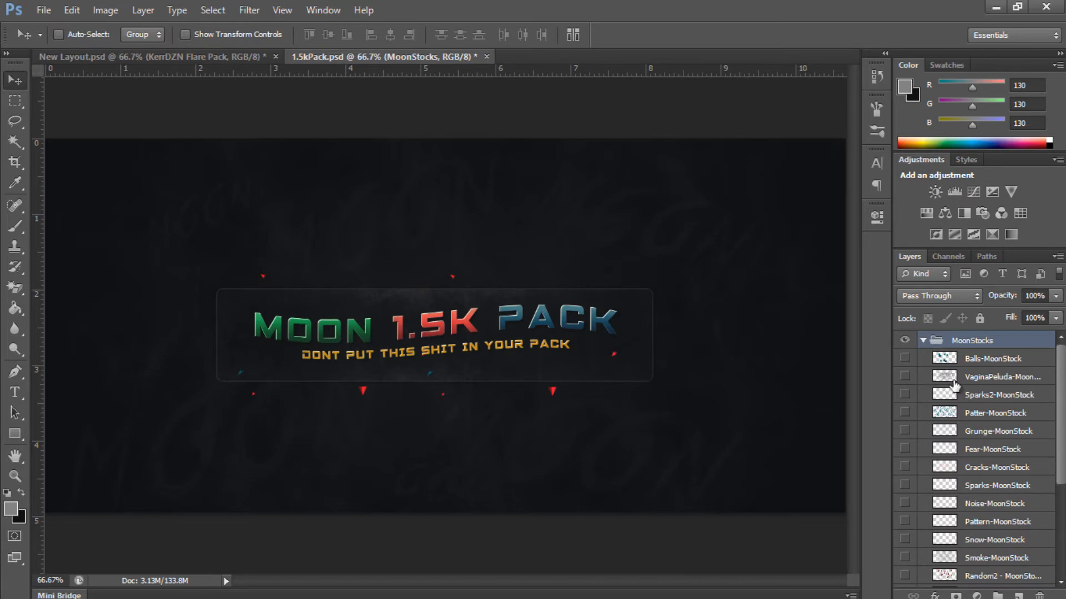
left_click(904, 359)
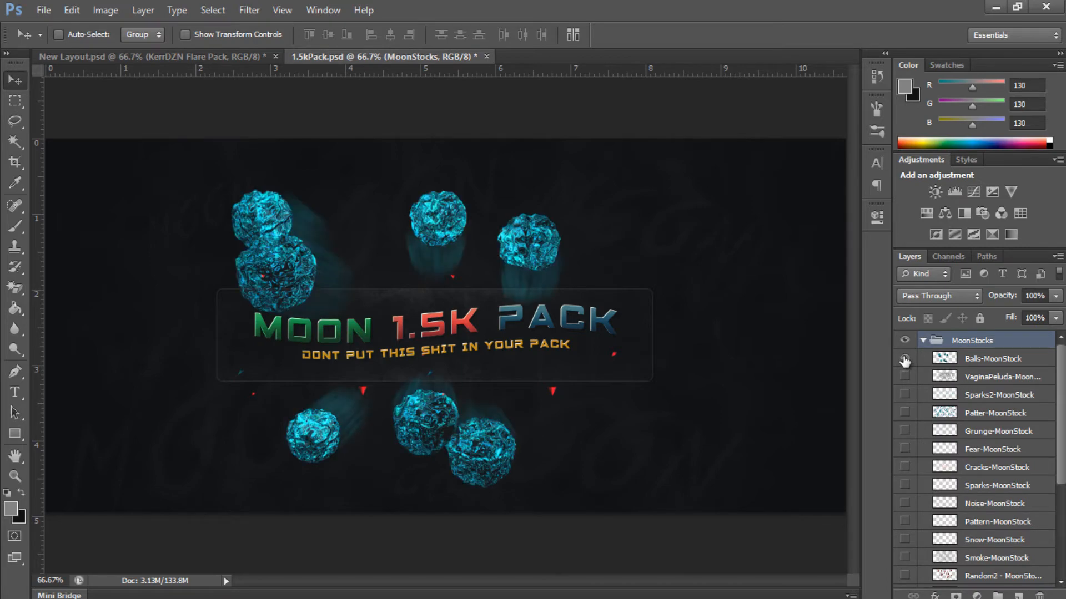
left_click(905, 359)
left_click(905, 377)
left_click(905, 377)
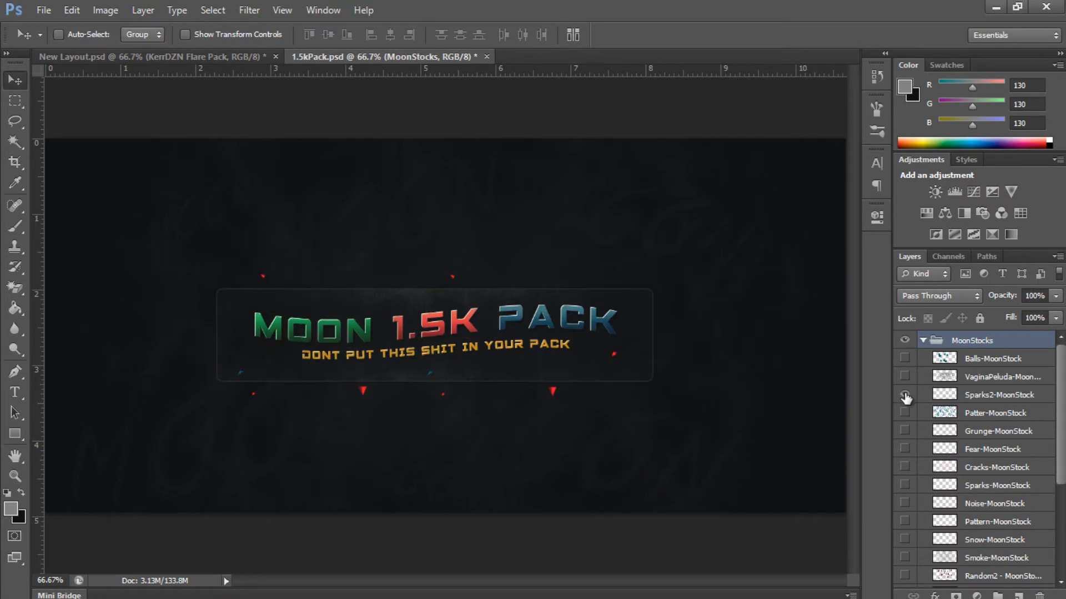
left_click(904, 395)
left_click(904, 395)
left_click(905, 467)
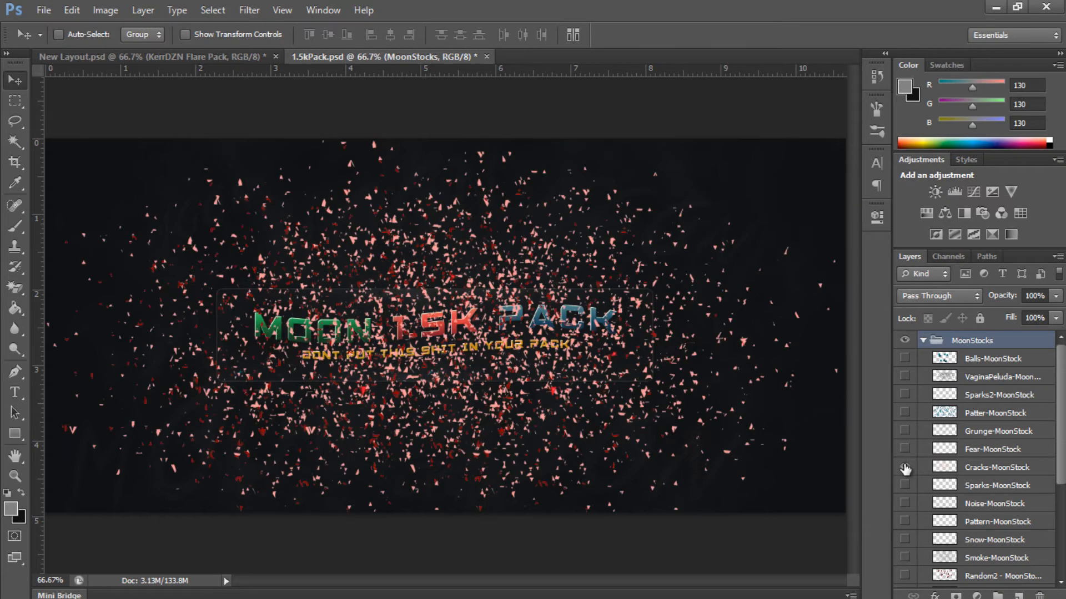
left_click(904, 467)
scroll(915, 475, "down", 1)
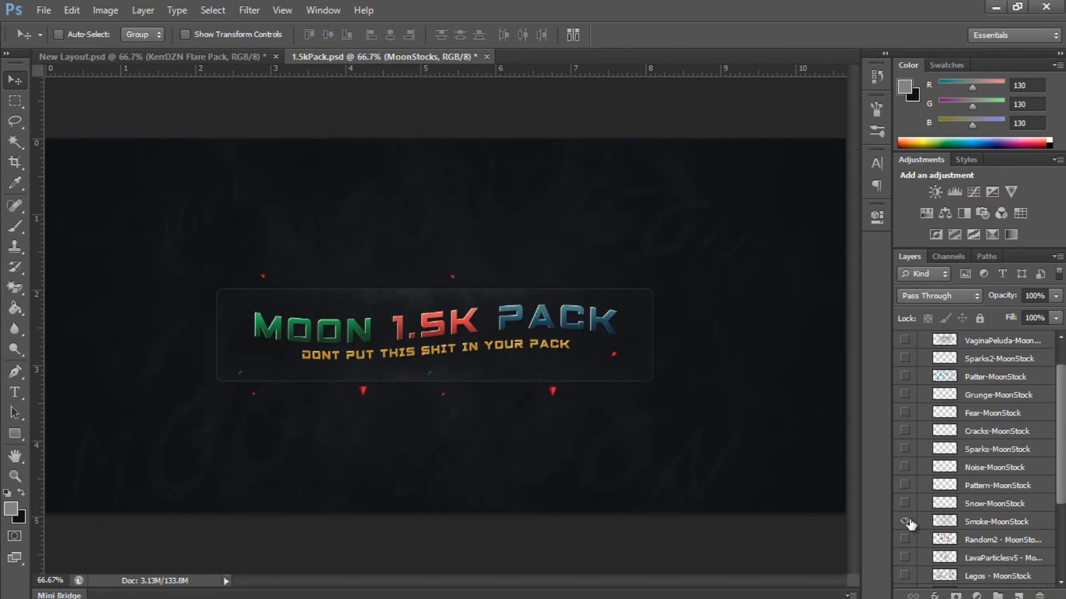
left_click(905, 522)
left_click(905, 521)
left_click(904, 540)
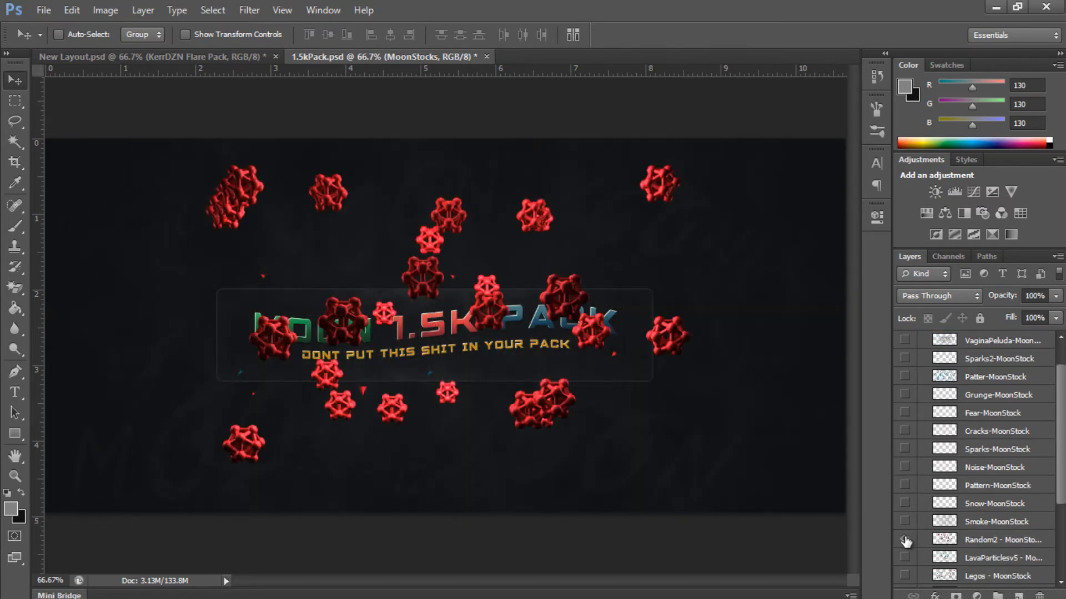
left_click(905, 540)
scroll(921, 526, "down", 6)
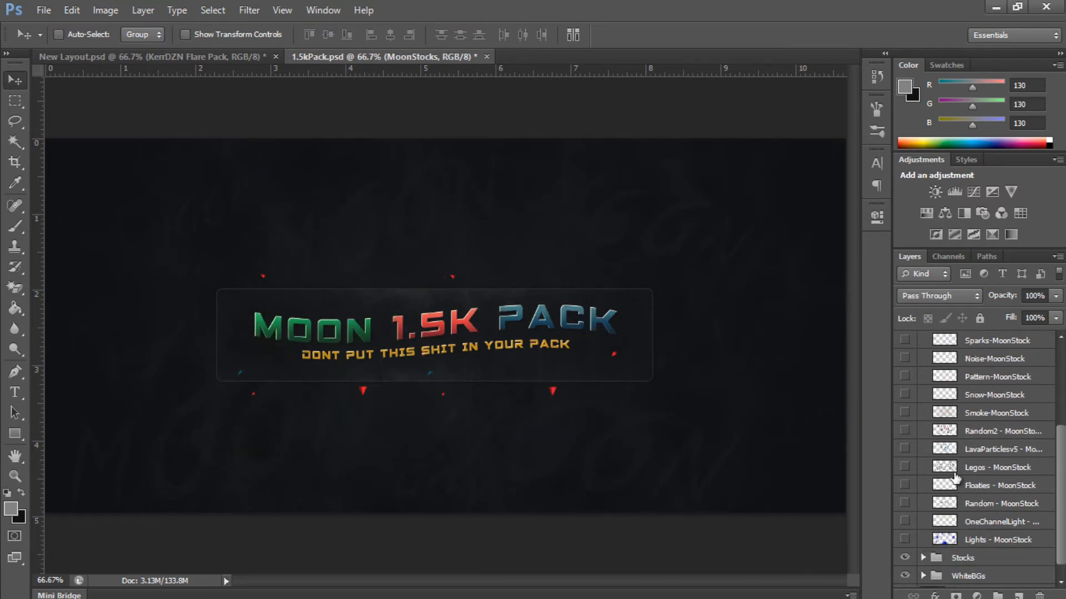
left_click(906, 540)
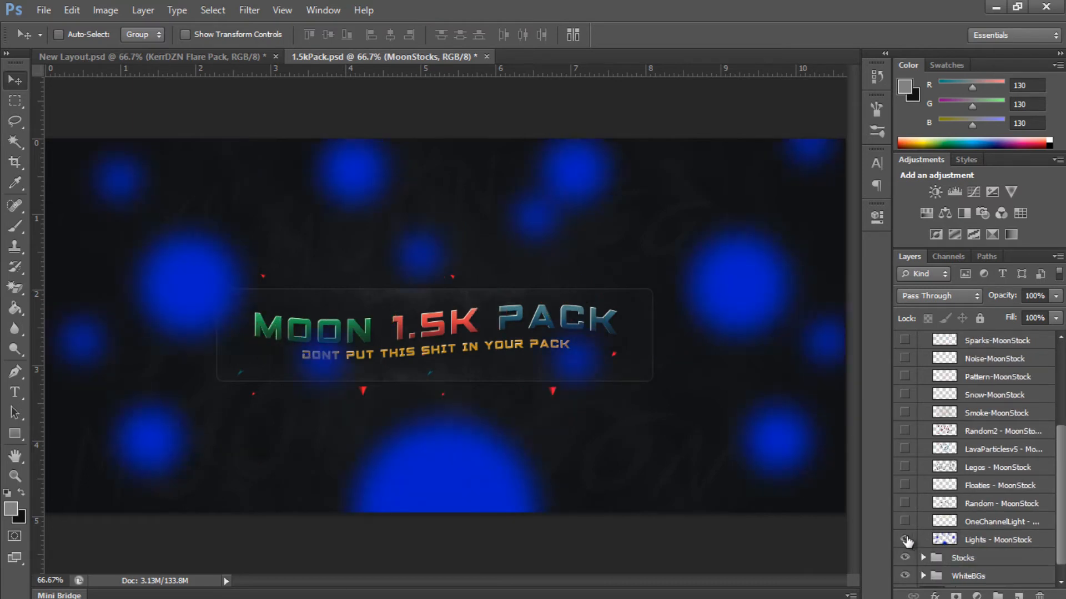
left_click(906, 540)
- Copy the Balls-MoonStock layer into New Layout.psd, directly below Layer 4, and position the balls around the logo's left half
scroll(946, 391, "up", 4)
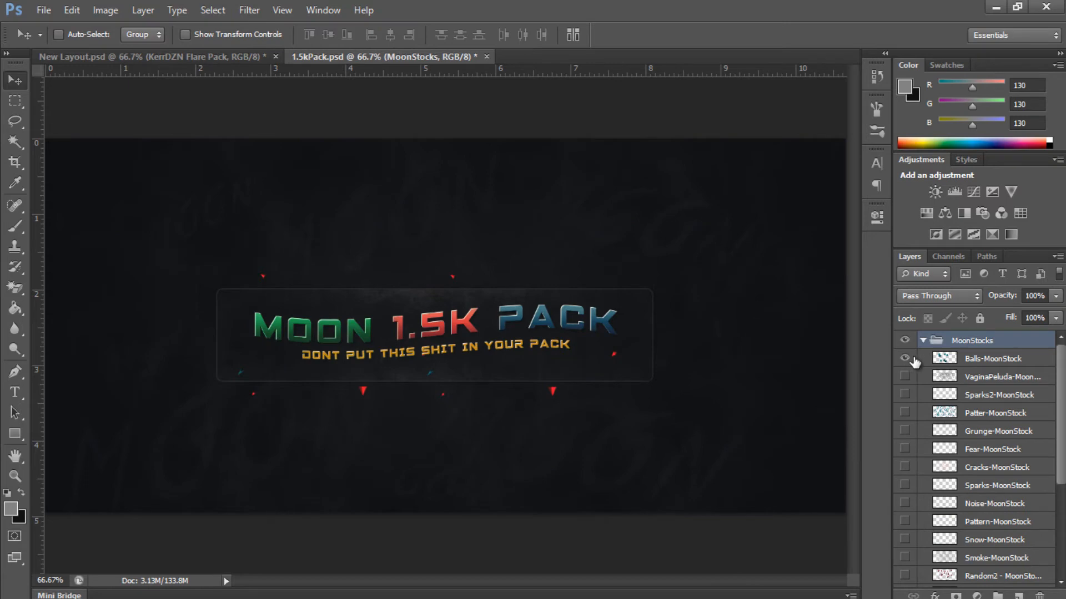
left_click(1014, 361)
left_click_drag(482, 323, 429, 340)
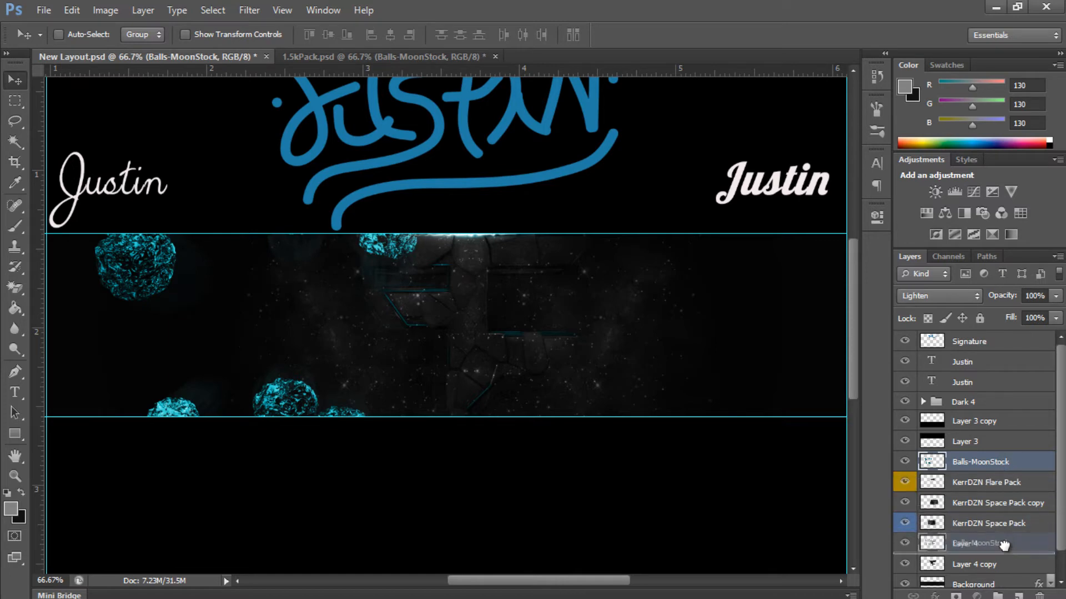
left_click_drag(993, 542, 994, 554)
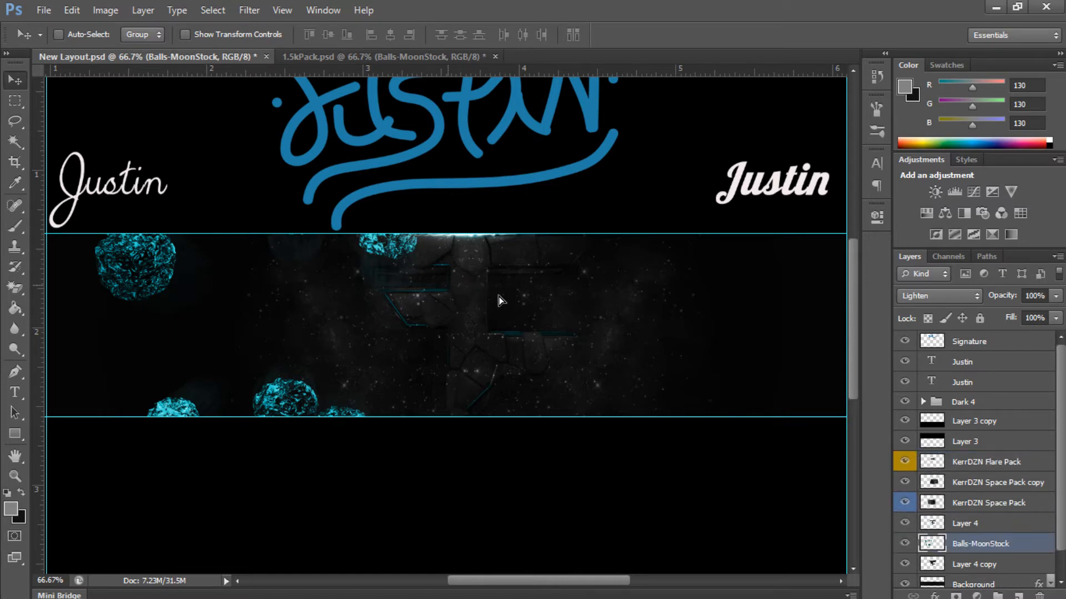
left_click_drag(500, 301, 567, 277)
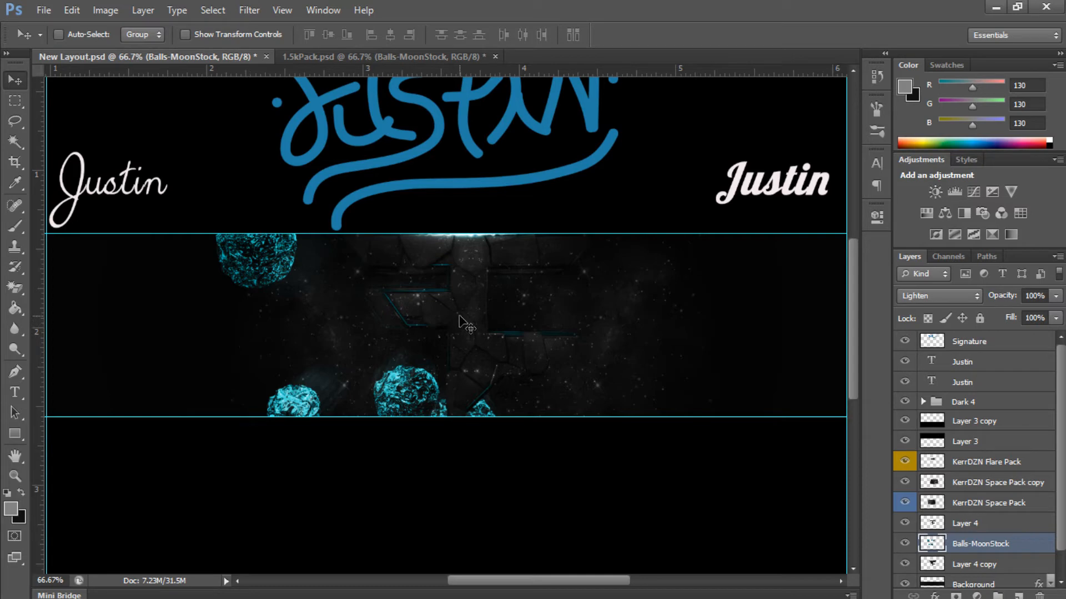
- Scale the Balls-MoonStock layer to about 77% width and 79% height and reposition the balls around the logo
key("ctrl+t")
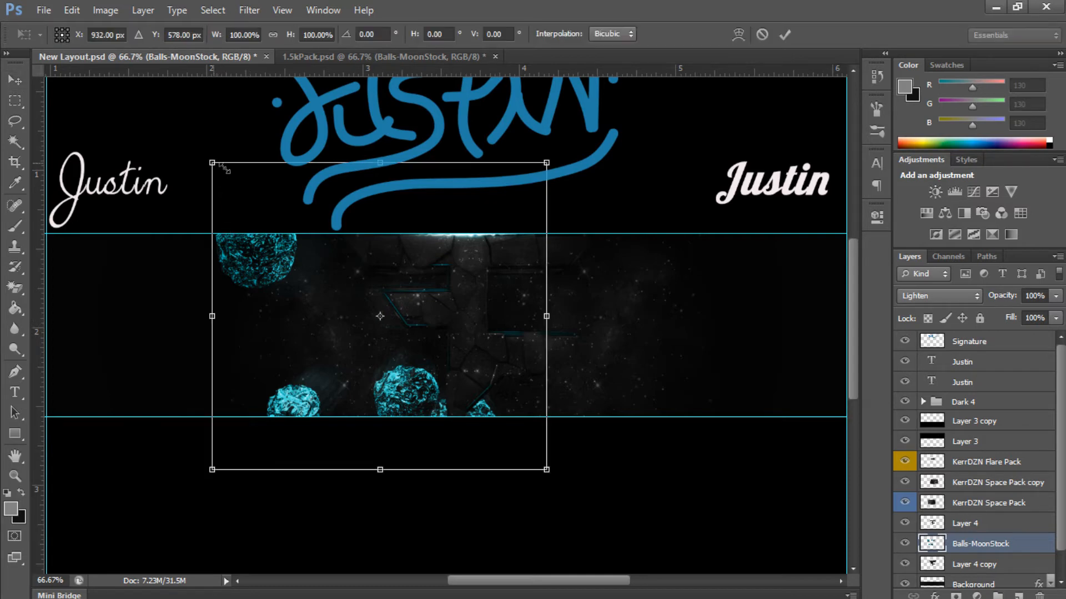
left_click_drag(291, 194, 291, 228)
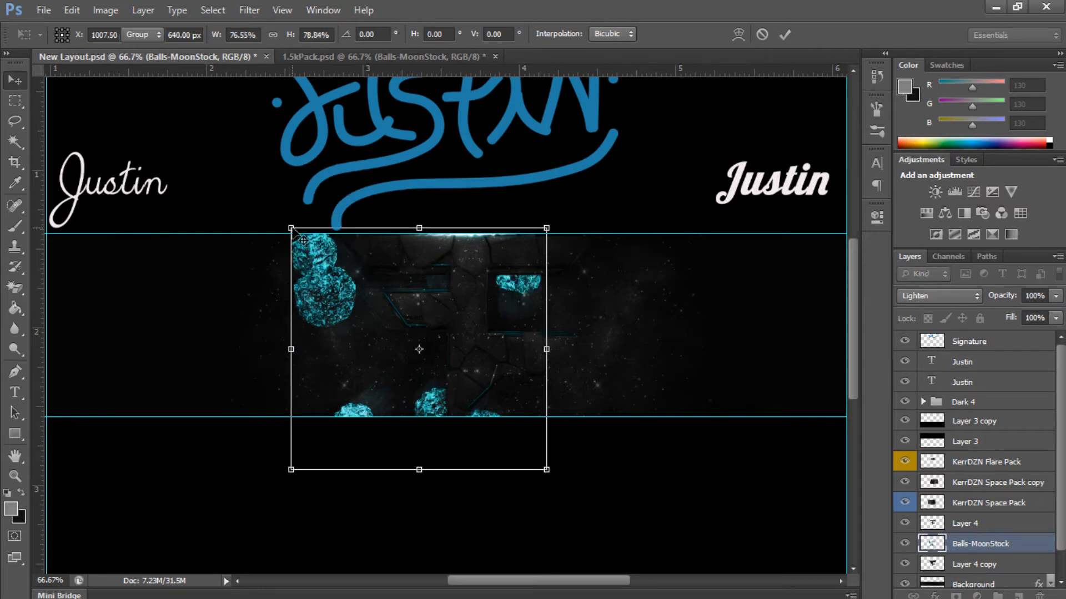
key("Return")
left_click_drag(369, 300, 408, 278)
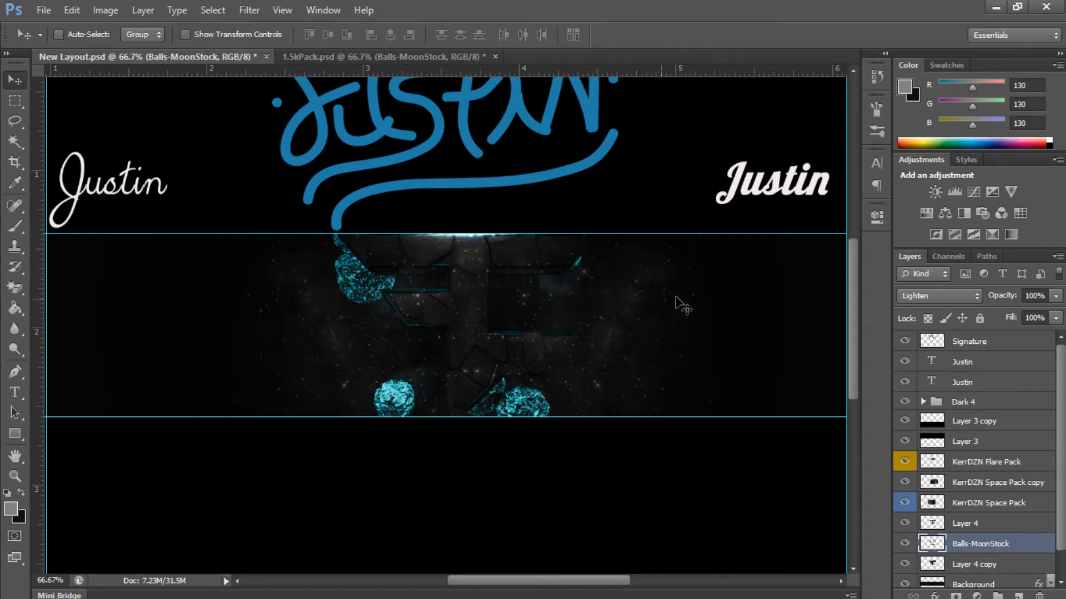
- Set the Balls-MoonStock layer's blend mode to Linear Dodge (Add) and its opacity to 45%
left_click(912, 299)
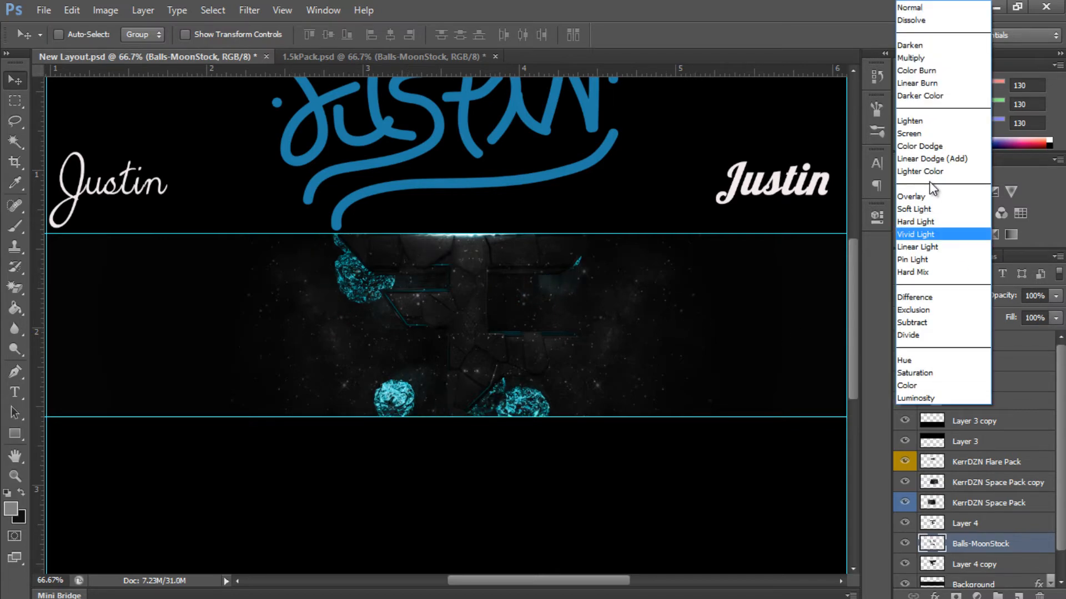
left_click(927, 152)
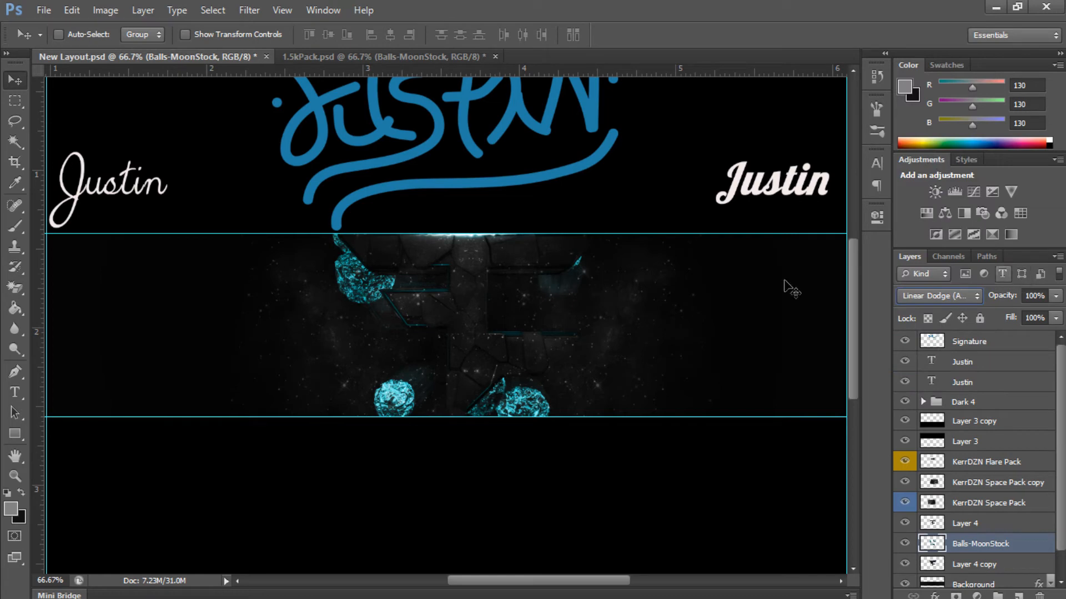
left_click(1035, 297)
type("45")
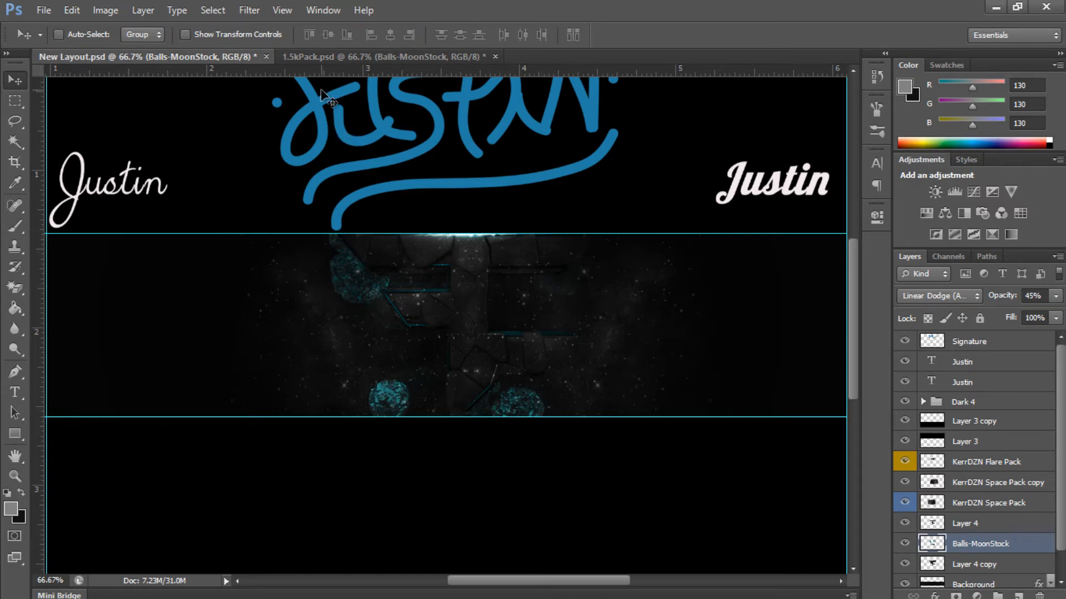
- Close 1.5kPack.psd without saving
left_click(476, 58)
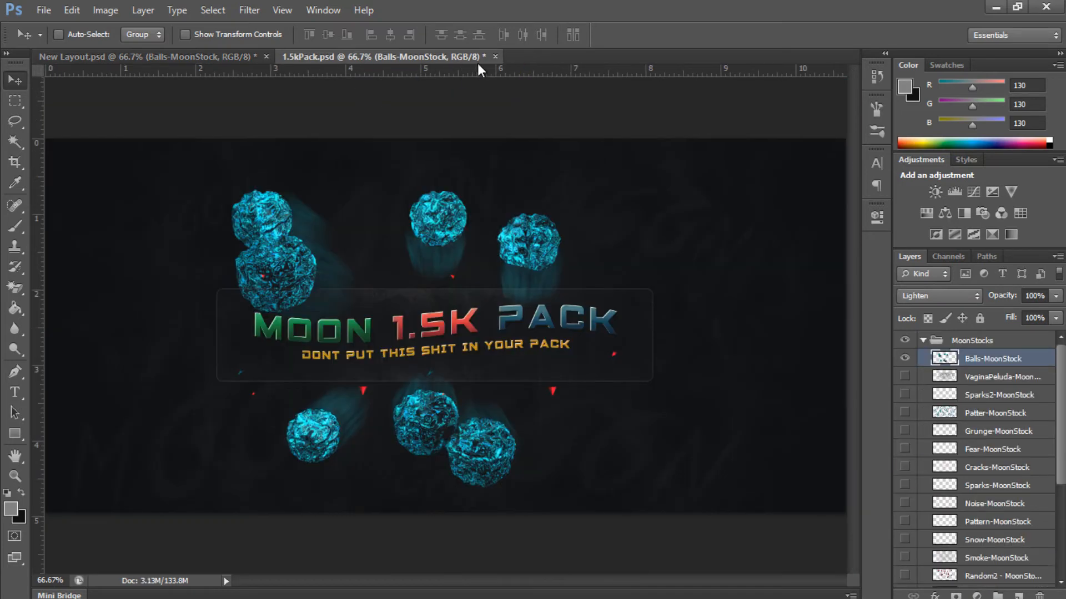
left_click(495, 57)
left_click(531, 241)
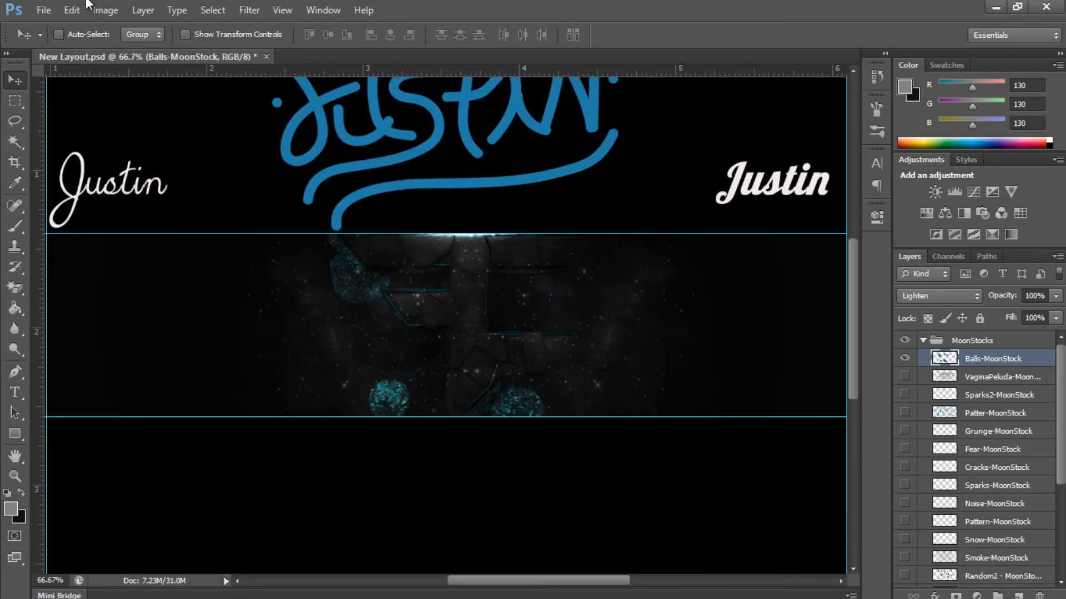
- Find and open Ex Pack ShaDoWz v2.psd from the Photoshop Designs folder
left_click(44, 10)
left_click(54, 48)
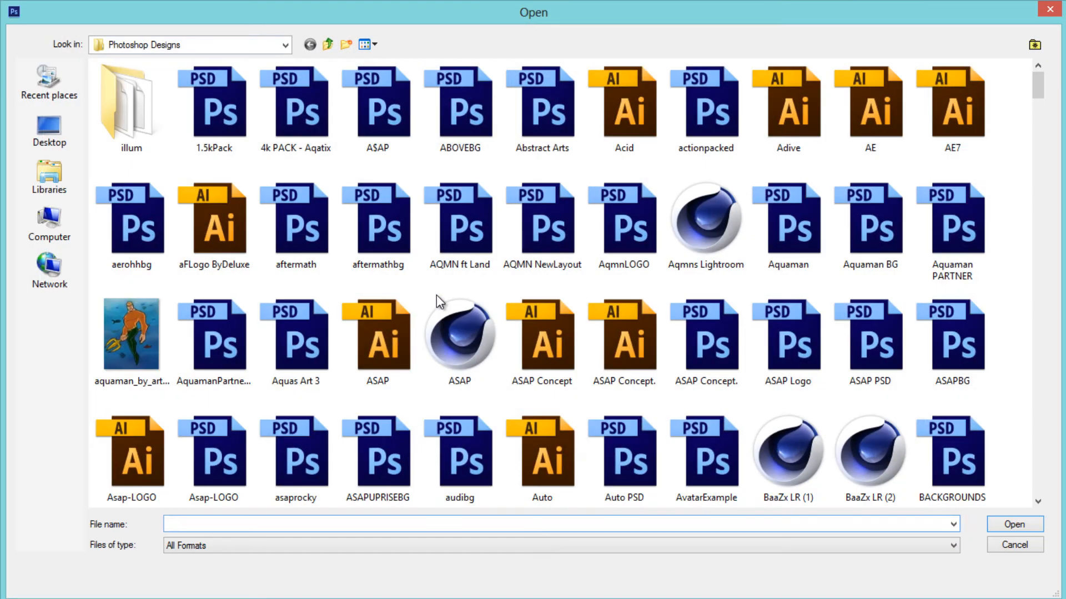
left_click(436, 295)
type("moon pack")
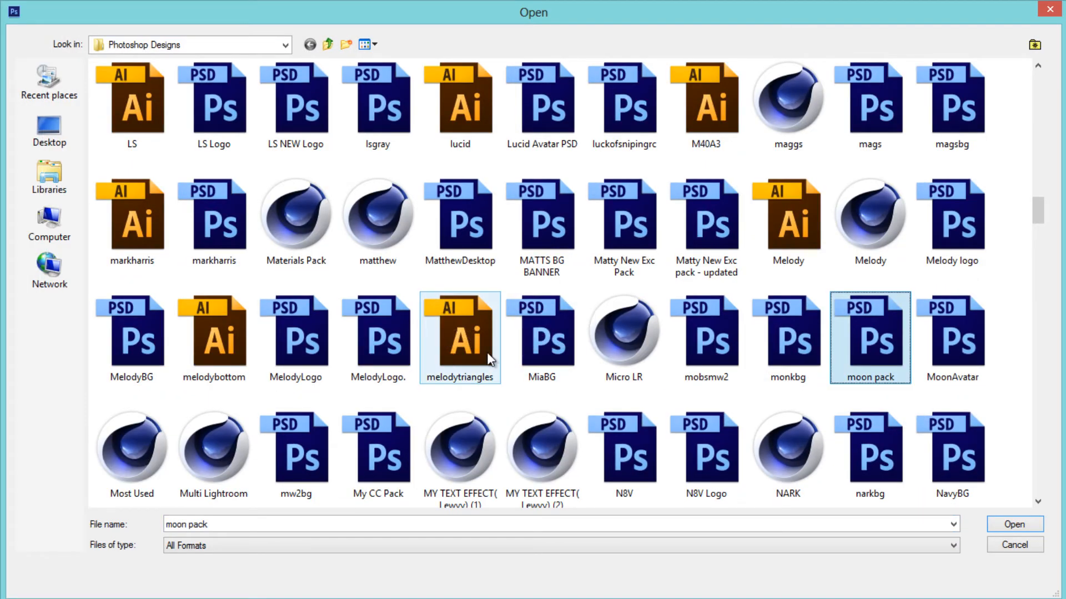
left_click(883, 416)
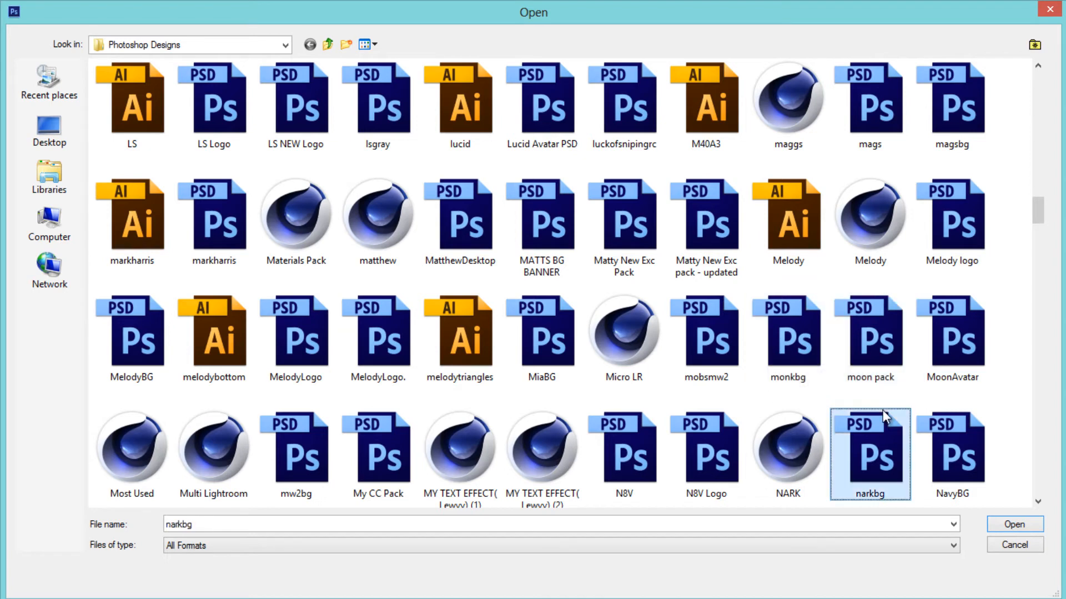
type("pa")
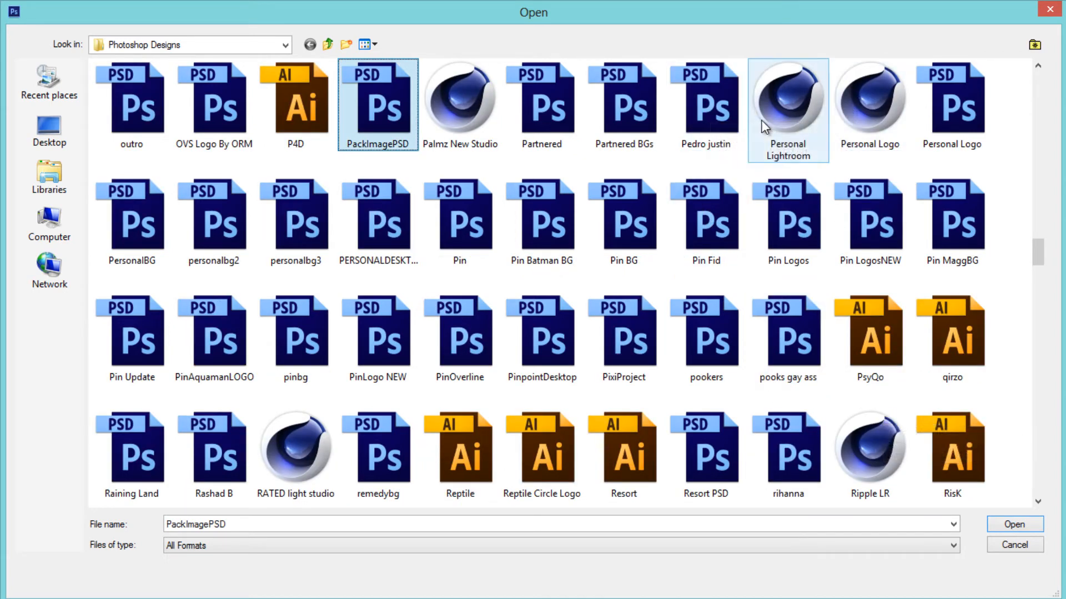
left_click(364, 259)
type("ex")
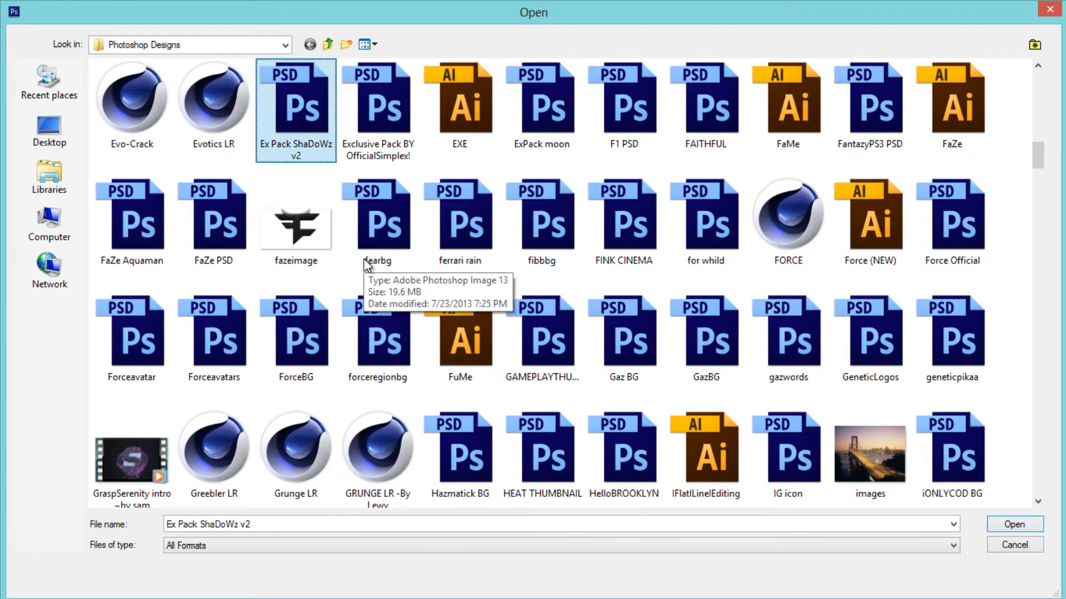
key("Return")
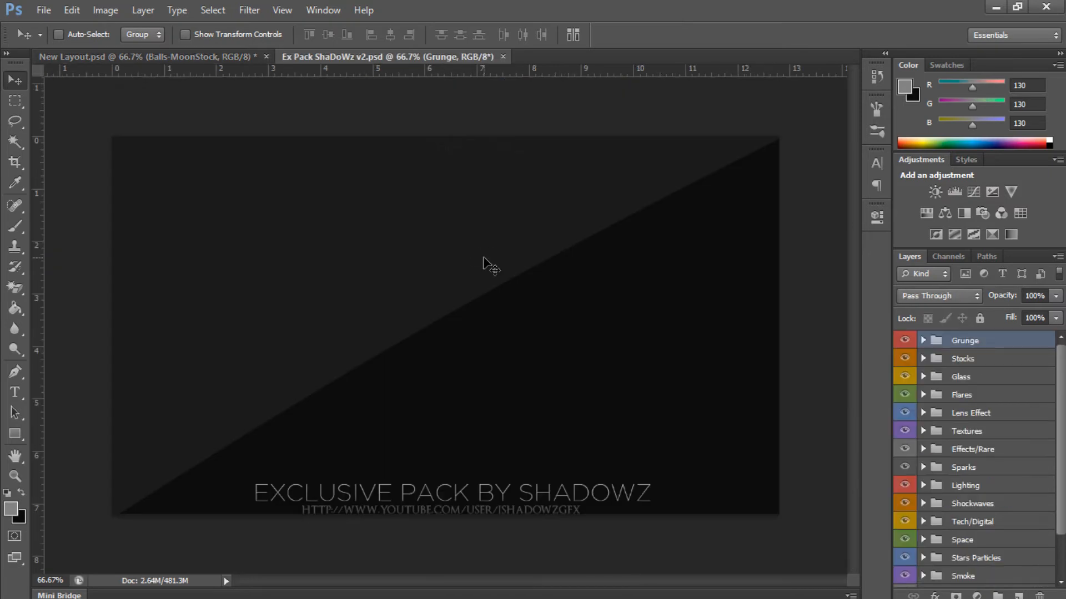
- Preview Lens Effect 1 and Lens Effect 2 in the Lens Effect group, leaving only Lens Effect 2 shown
left_click(923, 413)
left_click(905, 433)
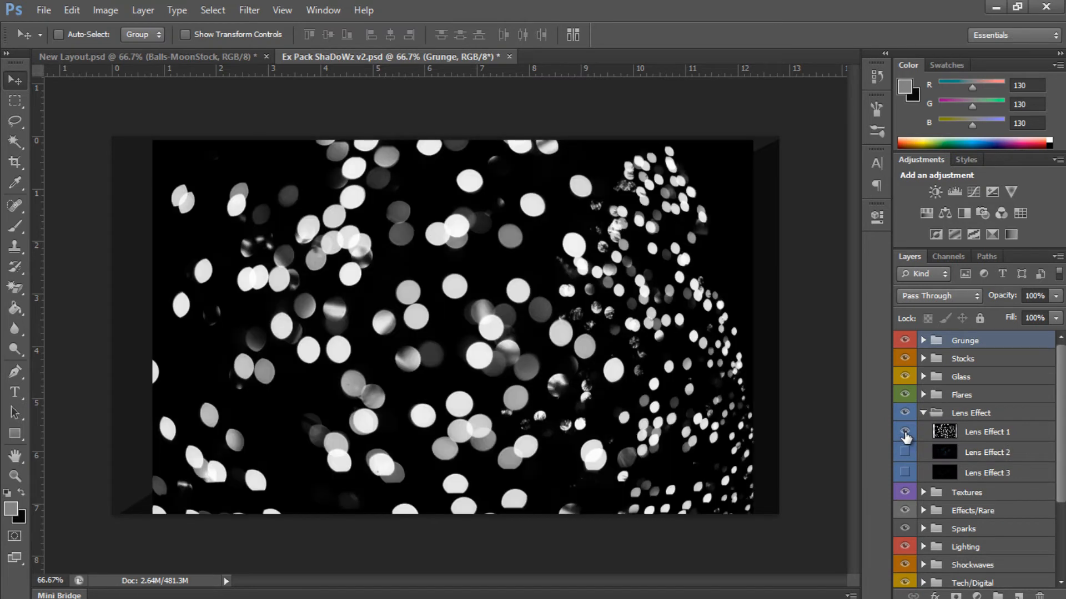
left_click(904, 453)
left_click(907, 432)
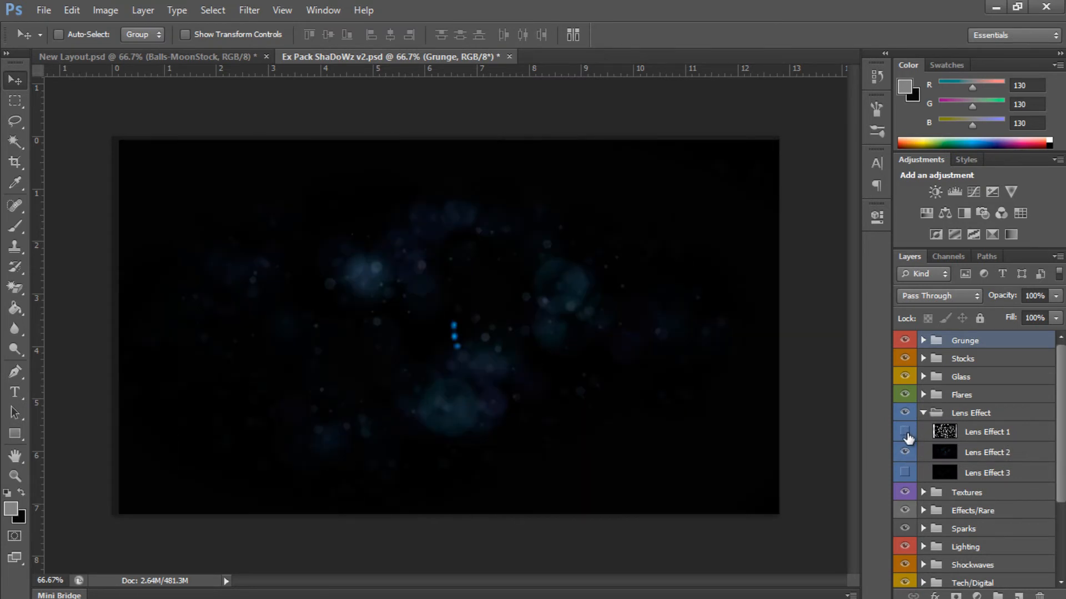
- Copy the Lens Effect 2 layer into New Layout.psd and place it directly above Layer 4
left_click(994, 454)
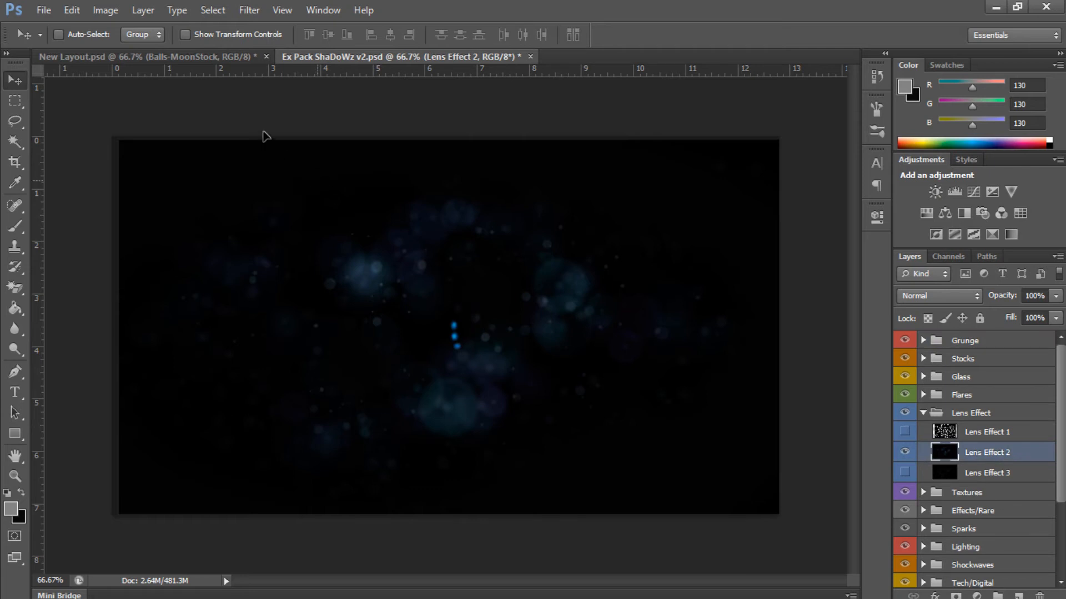
left_click(202, 58)
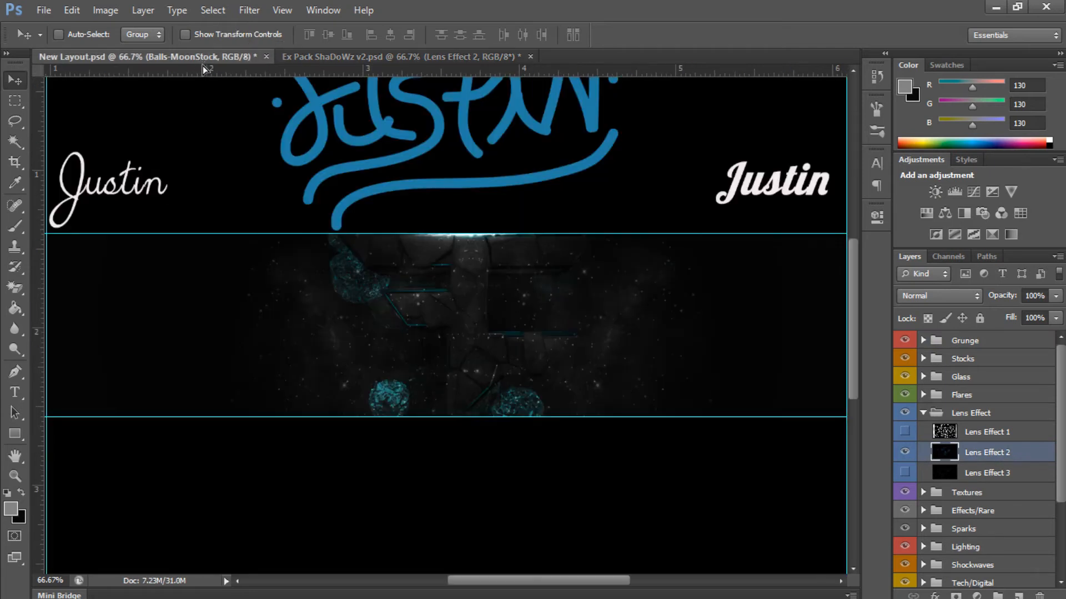
left_click_drag(202, 65, 208, 71)
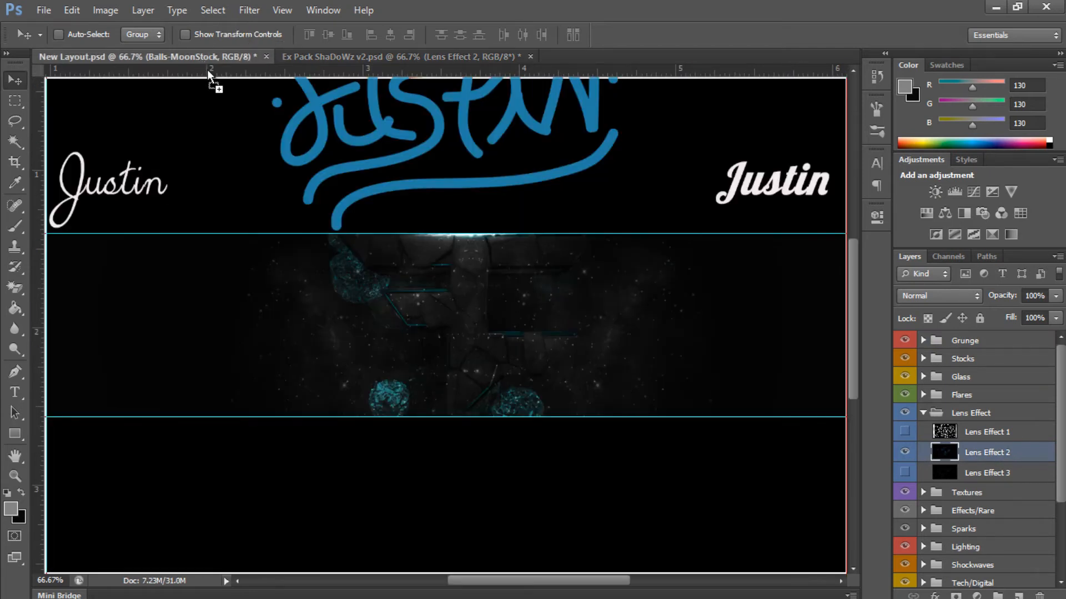
left_click_drag(376, 321, 376, 320)
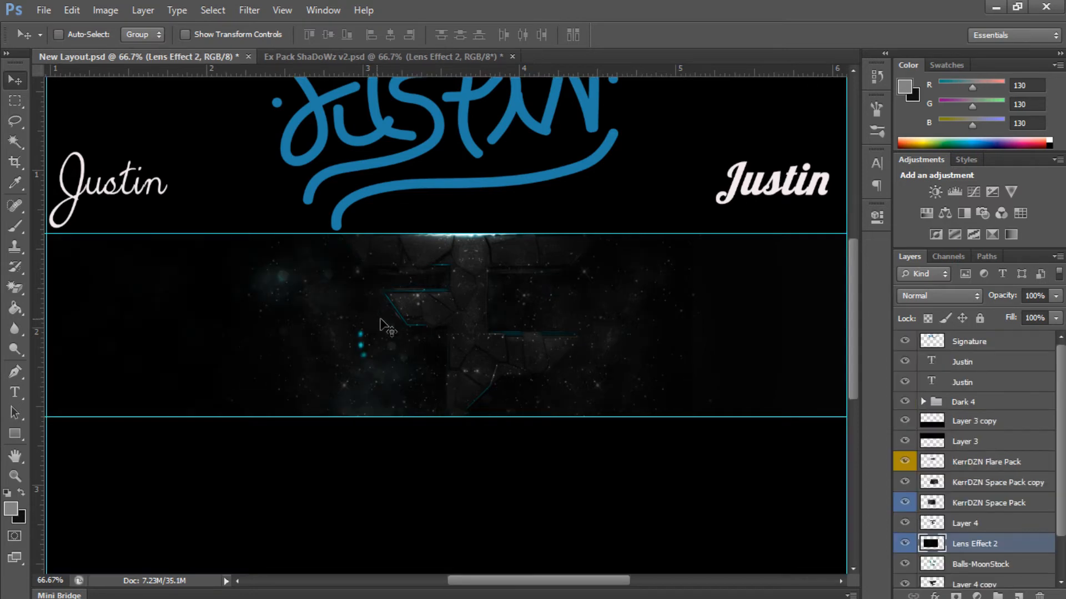
left_click_drag(451, 319, 960, 516)
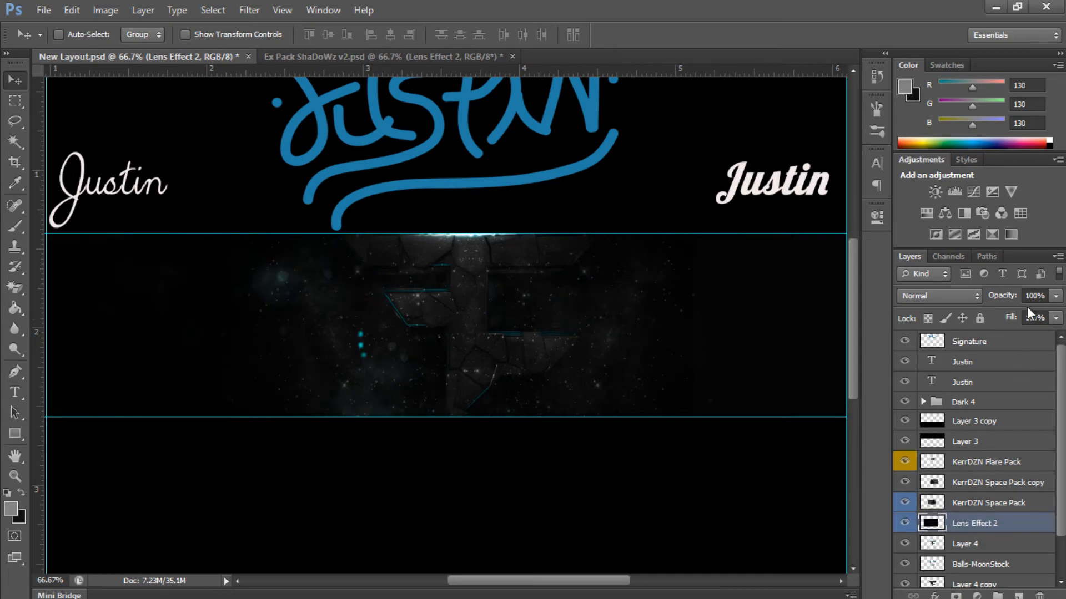
- Blend the Lens Effect 2 layer with Linear Dodge (Add) at 84% opacity and shift it slightly up and right
left_click(952, 294)
left_click(912, 162)
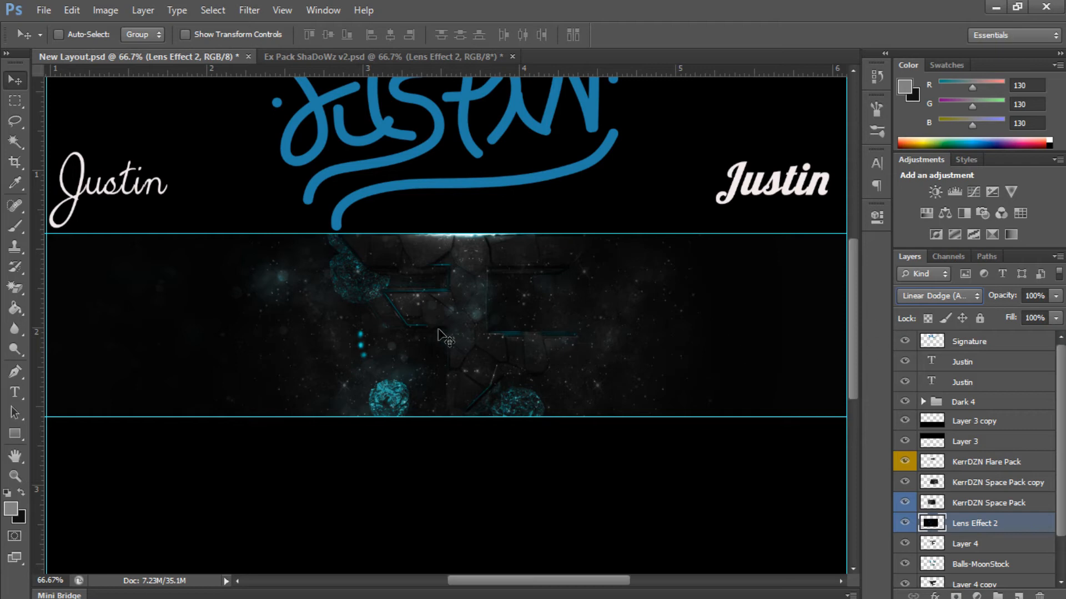
left_click_drag(467, 298, 493, 272)
left_click(1036, 295)
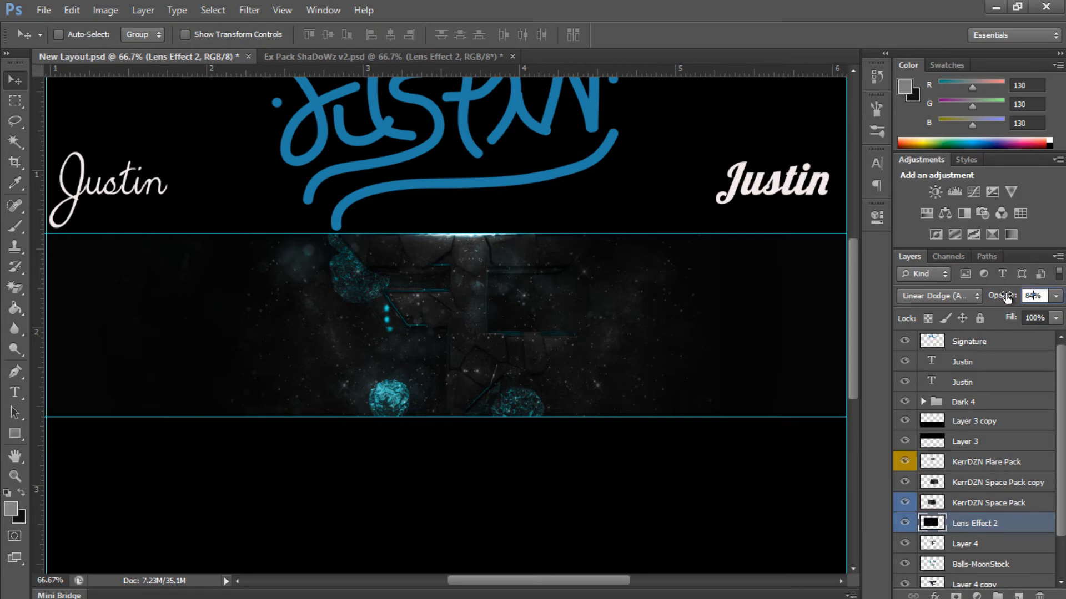
type("84")
key("Return")
- Hide Lens Effect 2 in Ex Pack ShaDoWz v2.psd and collapse the Lens Effect group
left_click(325, 54)
left_click(904, 453)
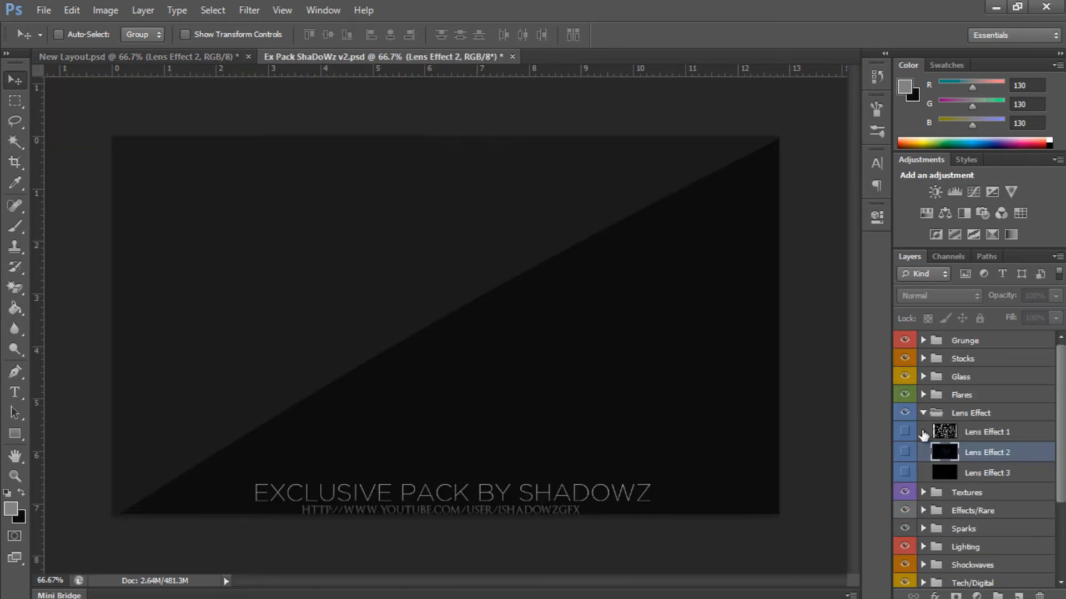
left_click(923, 413)
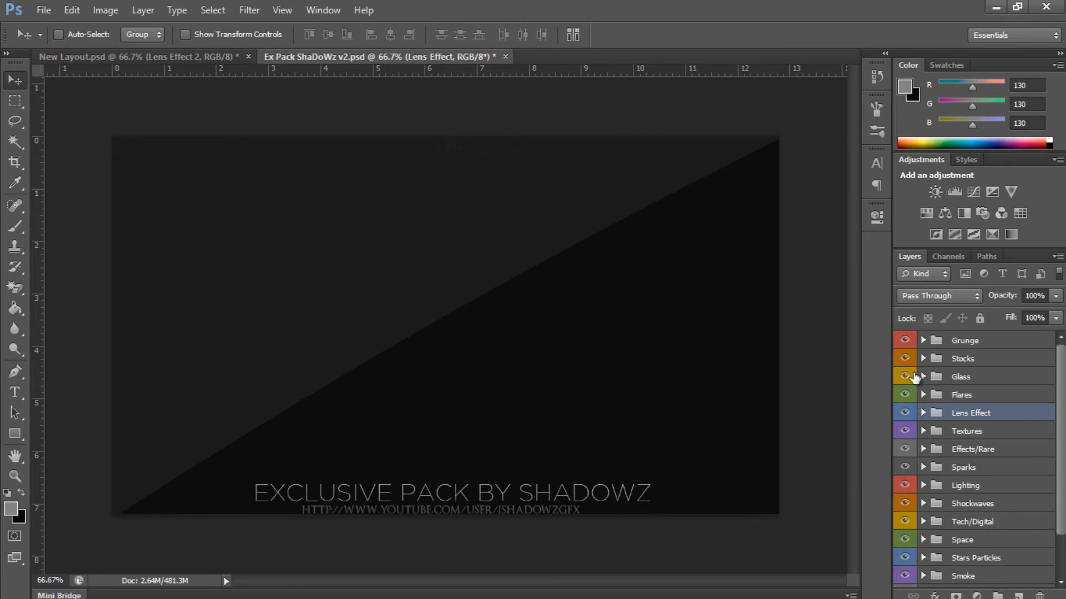
- Preview layers in the Stocks group one at a time, including Stock 4, 5, 6 and 11, leaving Stock 1 - Shadowz shown
left_click(923, 359)
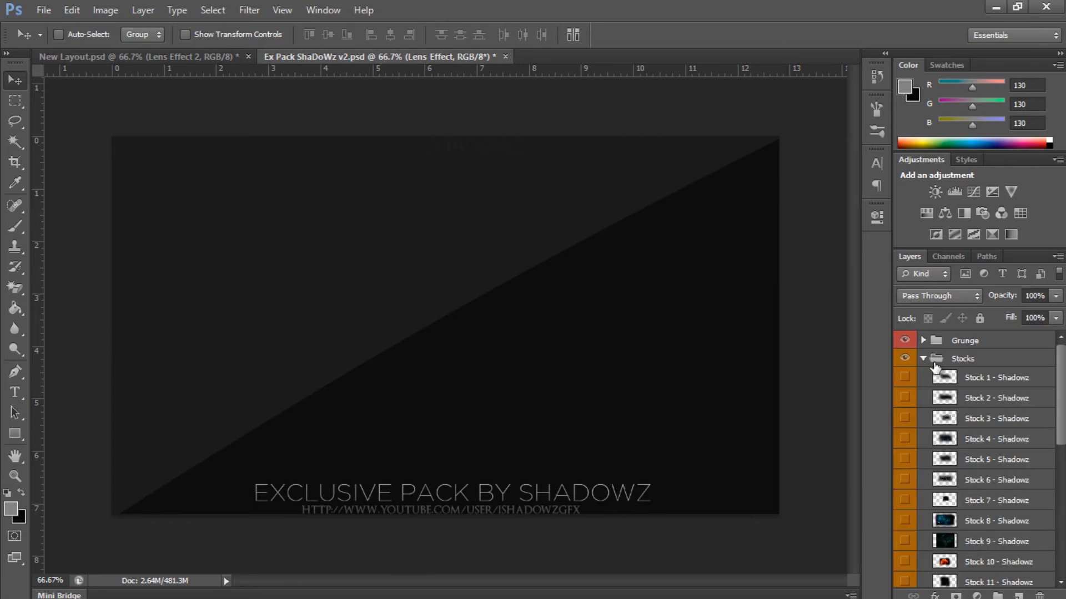
left_click(905, 438)
left_click(905, 438)
left_click(904, 459)
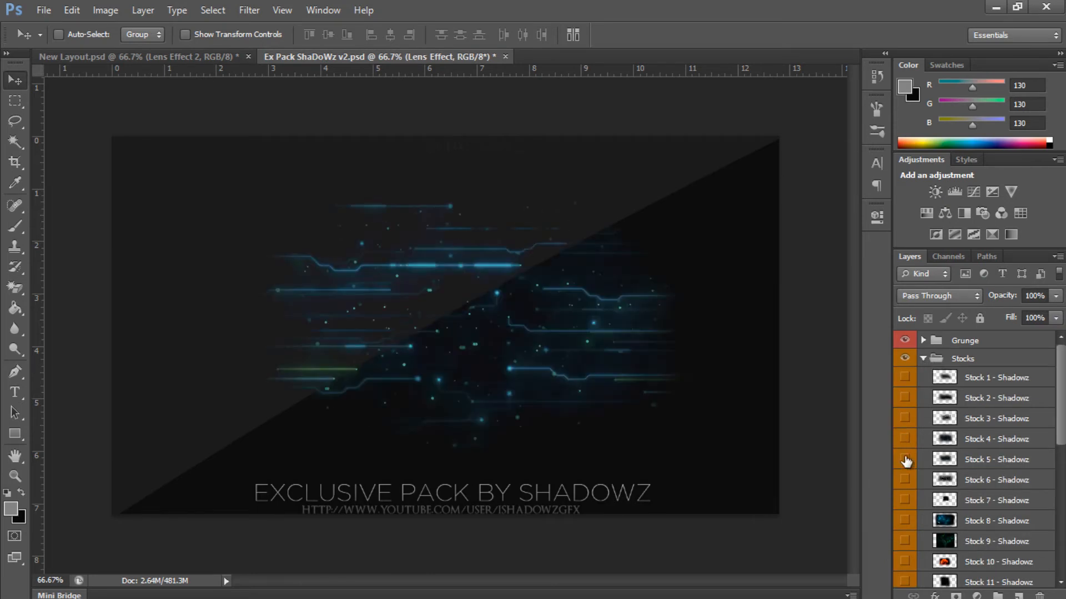
left_click(906, 480)
left_click(905, 480)
left_click(904, 459)
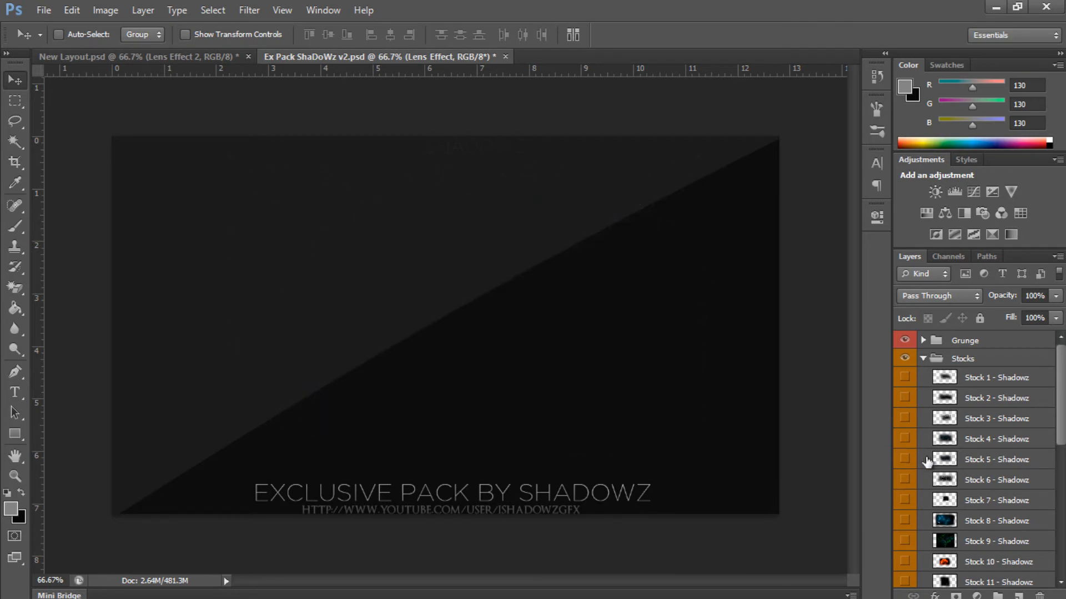
scroll(910, 472, "down", 2)
left_click(906, 509)
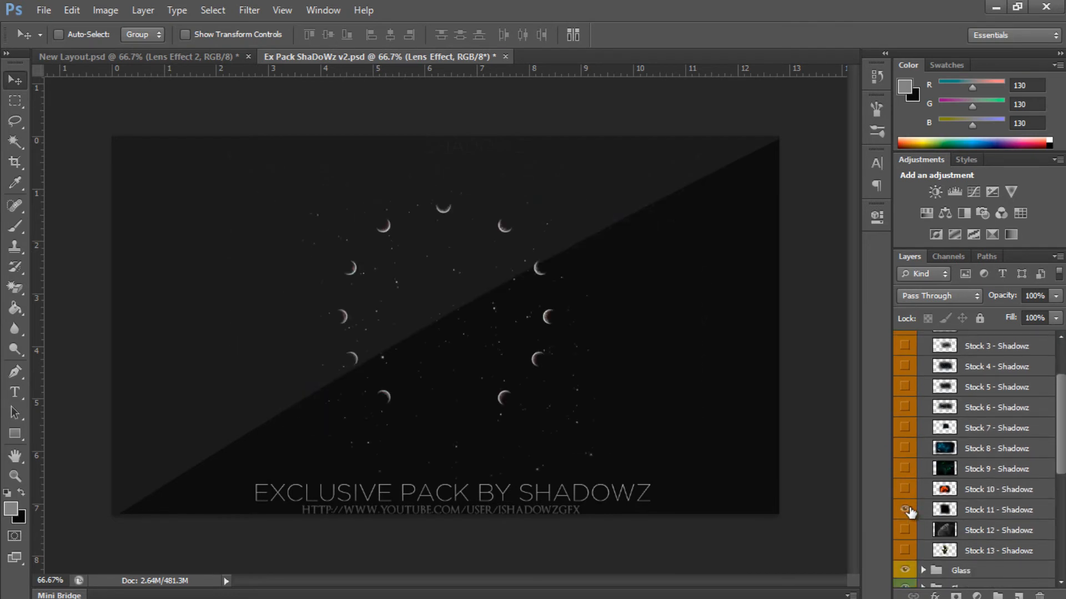
left_click(905, 509)
scroll(908, 500, "up", 2)
left_click(905, 423)
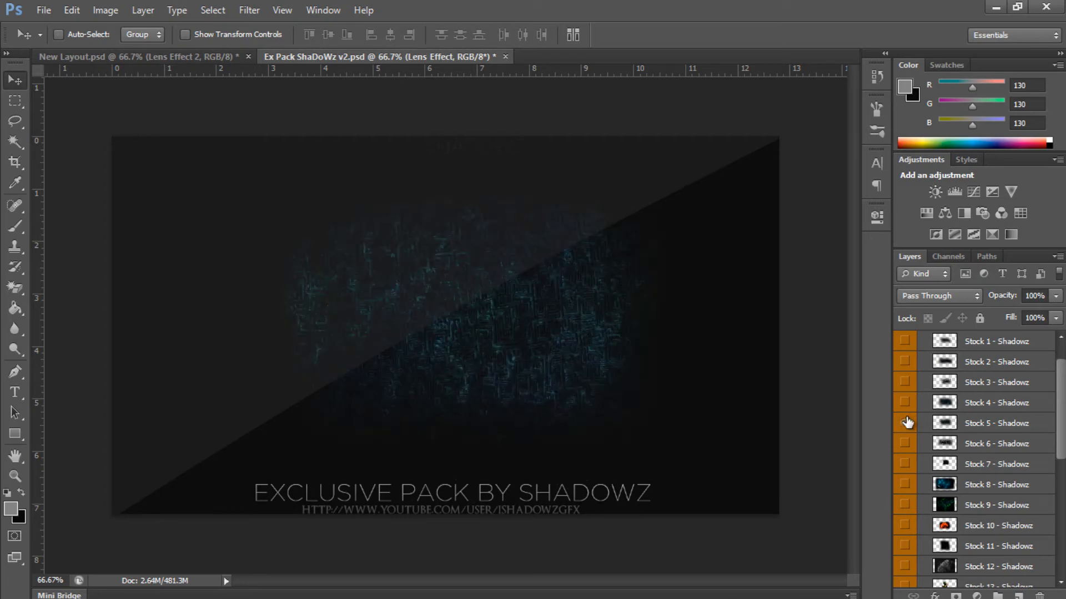
left_click(906, 422)
left_click(905, 403)
left_click(906, 403)
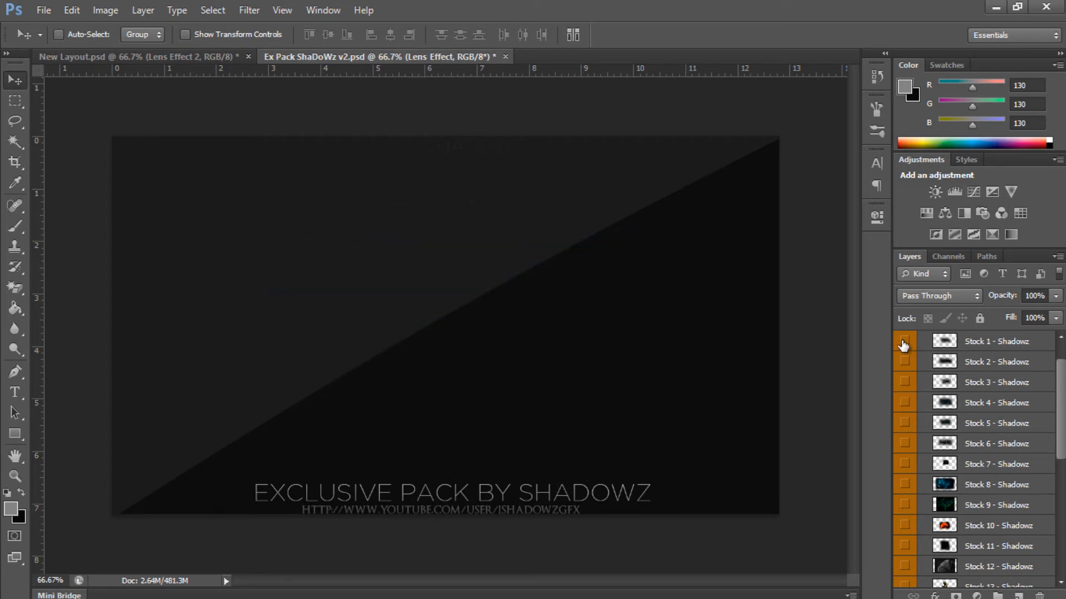
left_click(904, 341)
left_click(904, 342)
left_click(904, 341)
- Copy Stock 1 - Shadowz into New Layout.psd, position it over the logo's right half, and place it directly below Balls-MoonStock
left_click(993, 342)
left_click_drag(212, 328, 298, 315)
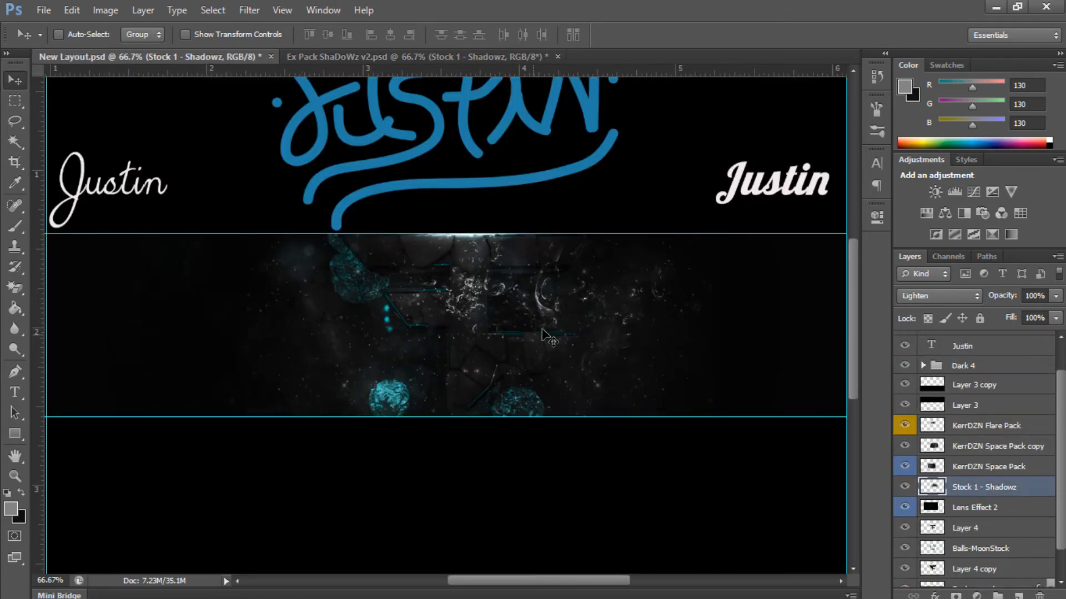
left_click_drag(570, 307, 586, 308)
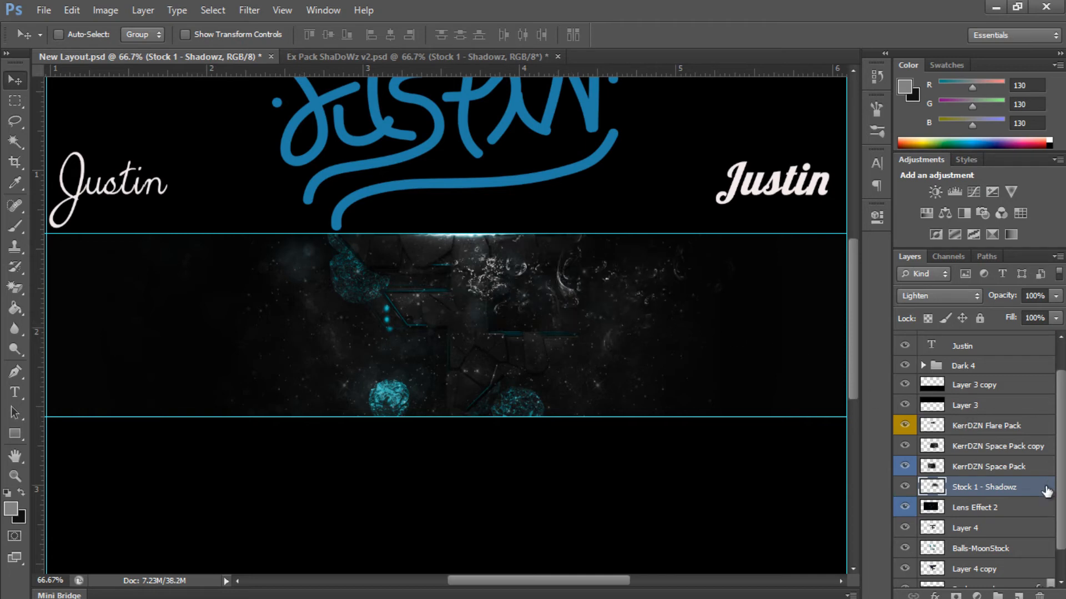
left_click_drag(1018, 497, 1010, 538)
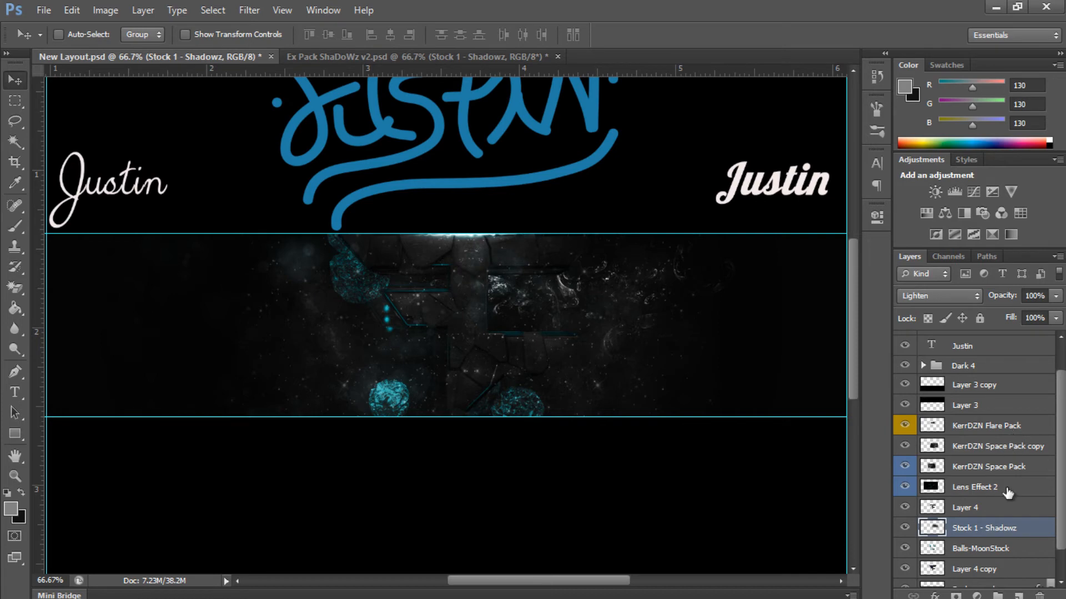
left_click_drag(1002, 519, 977, 531)
- Blend the Stock 1 - Shadowz layer with Linear Dodge (Add) at 74% opacity and shift it up and right
left_click(952, 294)
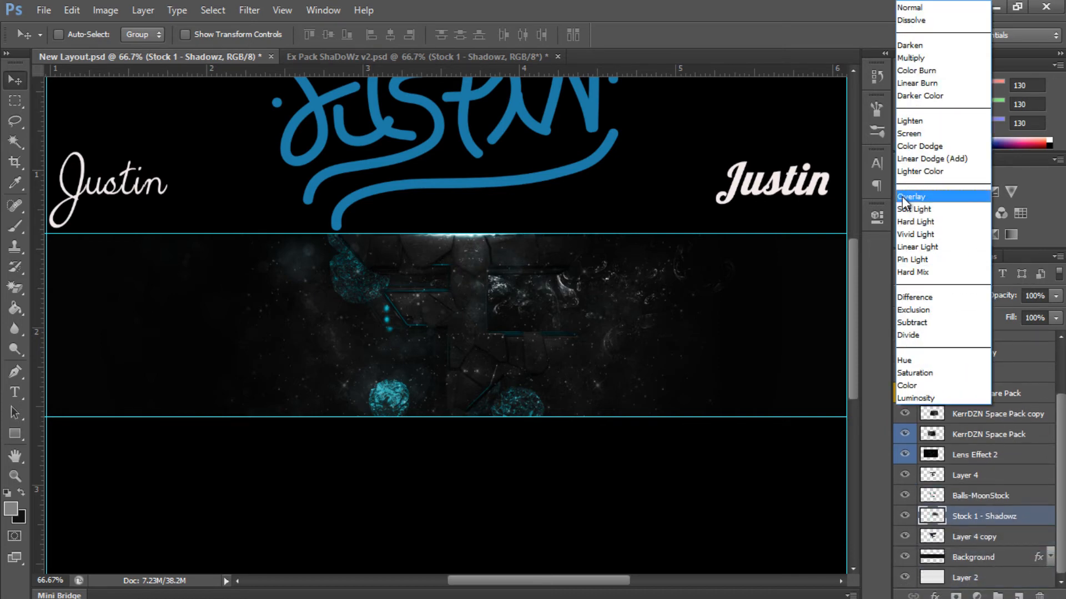
left_click(914, 159)
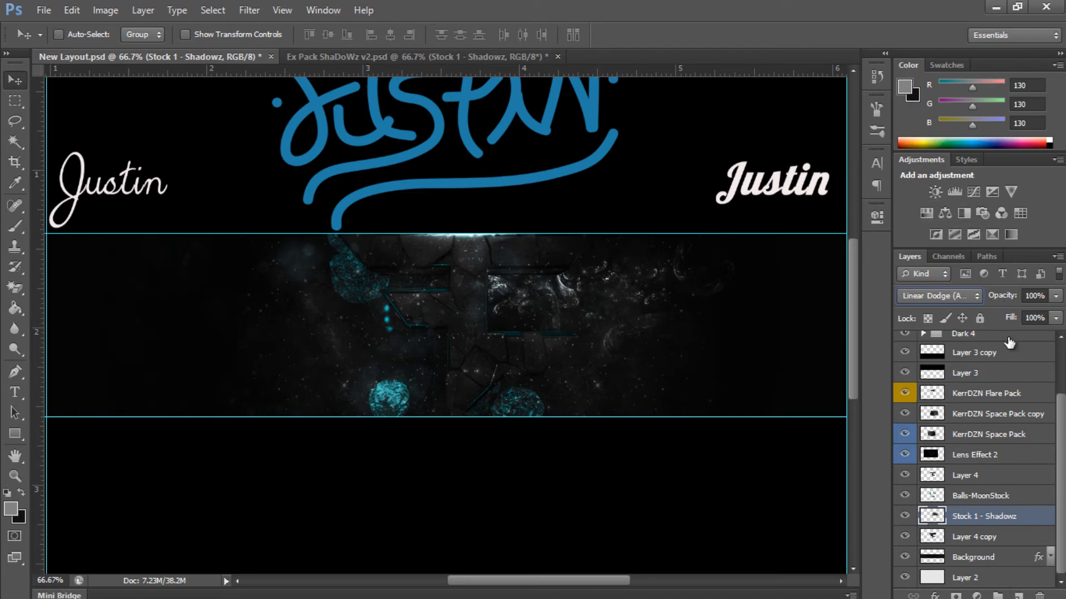
left_click(1034, 296)
type("78")
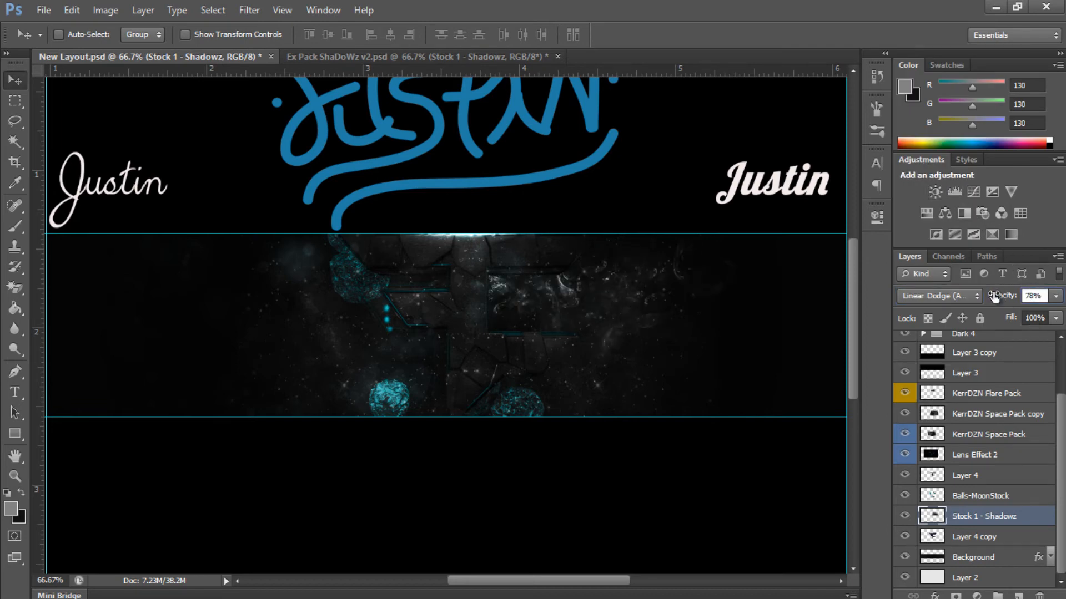
key("BackSpace")
type("4")
key("Return")
left_click_drag(692, 270, 694, 260)
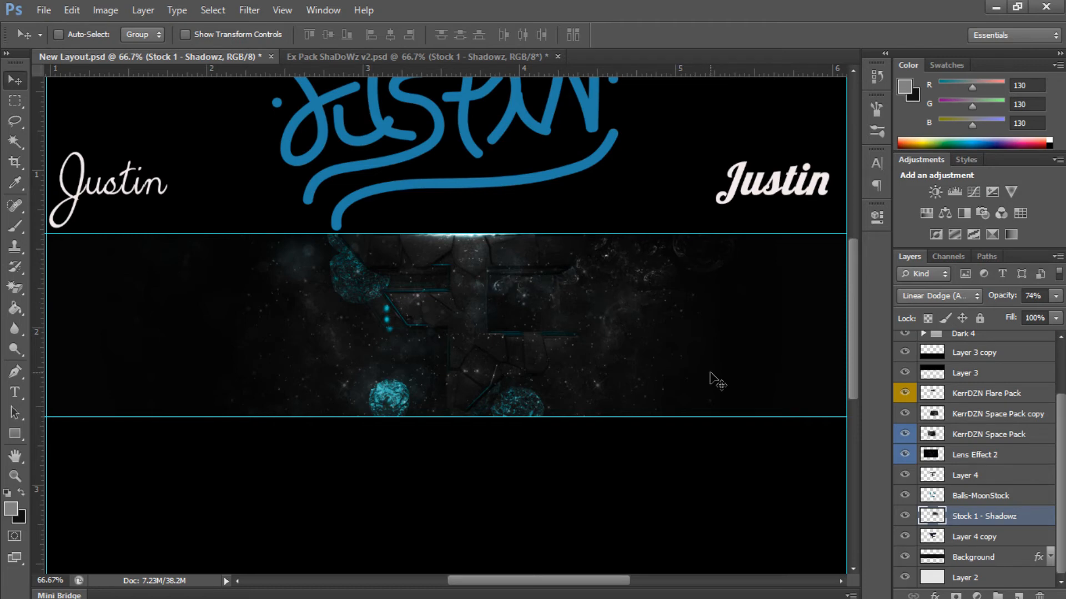
- Duplicate the Stock 1 - Shadowz layer and flip the copy horizontally
key("ctrl+j")
key("ctrl+t")
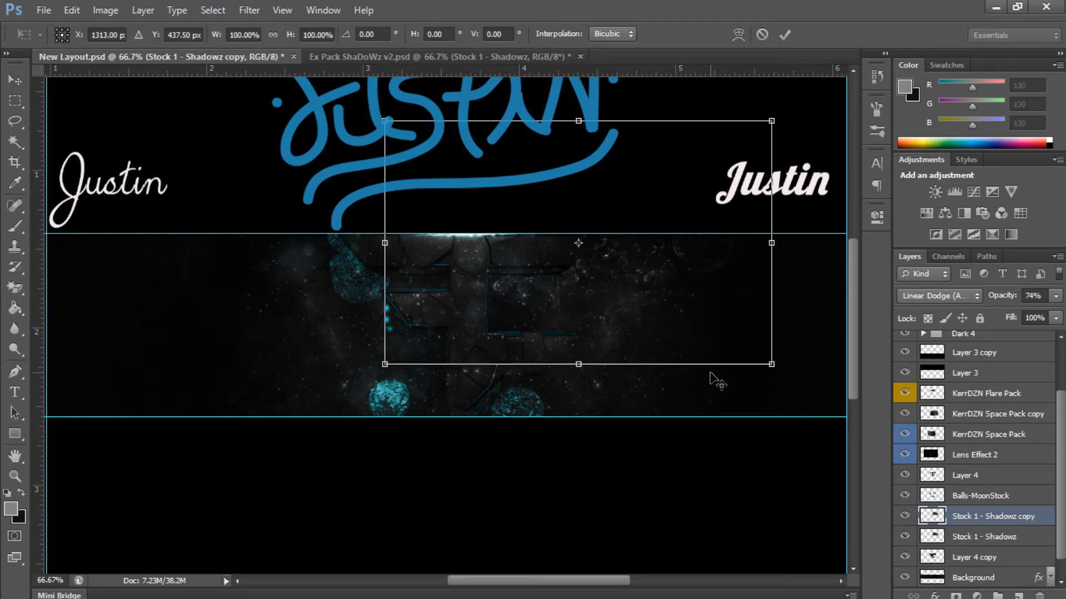
right_click(683, 304)
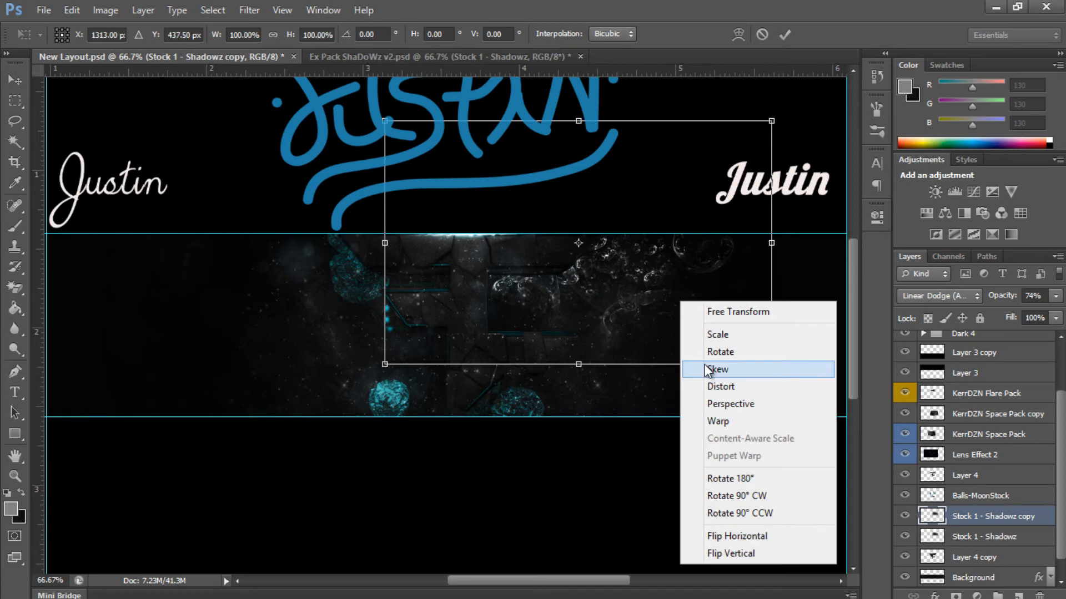
left_click(726, 535)
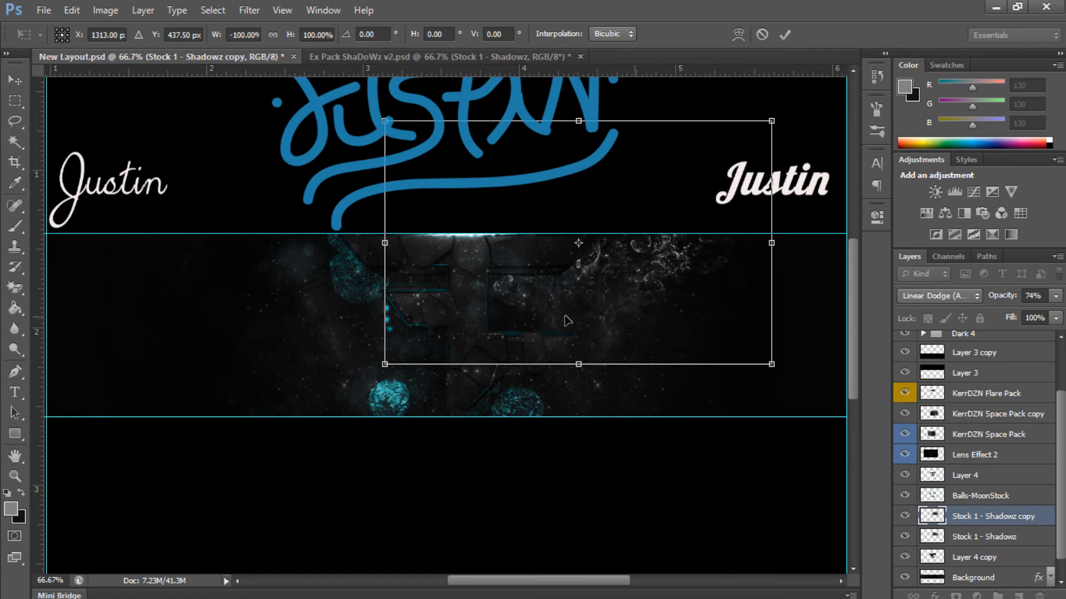
- Move the flipped Stock 1 - Shadowz copy about 1.24 in straight left so it mirrors the original across the banner
key("Left")
key("Left")
key("Left")
key("Left")
key("Left")
key("Left")
key("Left")
key("Left")
key("Left")
key("Left")
key("Left")
key("Left")
key("Left")
key("Left")
key("Left")
key("Left")
key("Left")
key("Left")
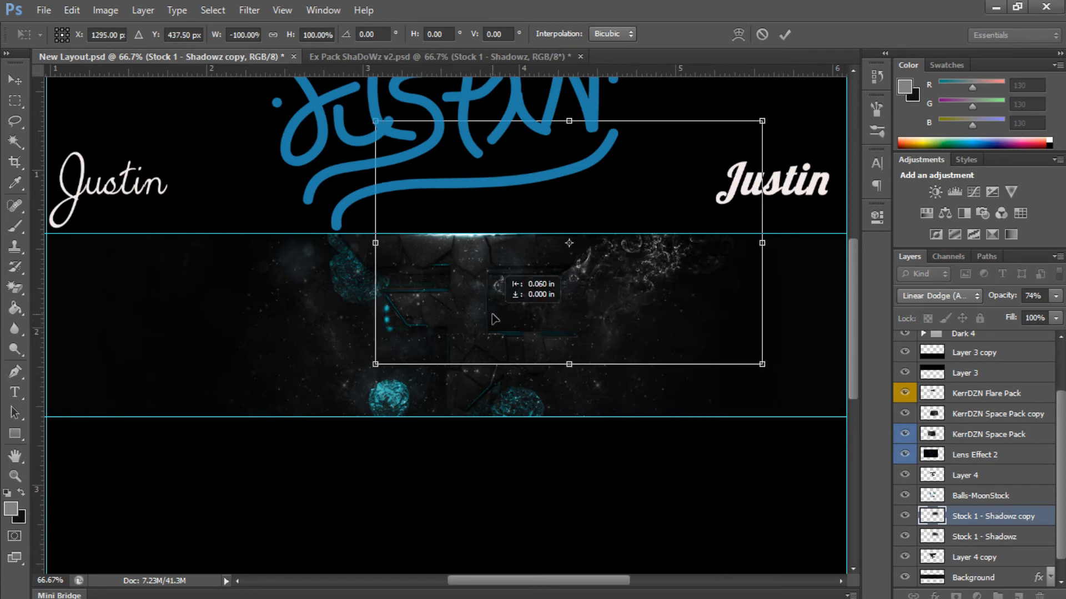
left_click_drag(492, 315, 426, 318)
key("shift+Left")
key("shift+Left")
key("shift+Left")
key("shift+Left")
key("shift+Left")
key("shift+Left")
key("shift+Left")
key("shift+Left")
key("shift+Left")
key("shift+Left")
key("shift+Left")
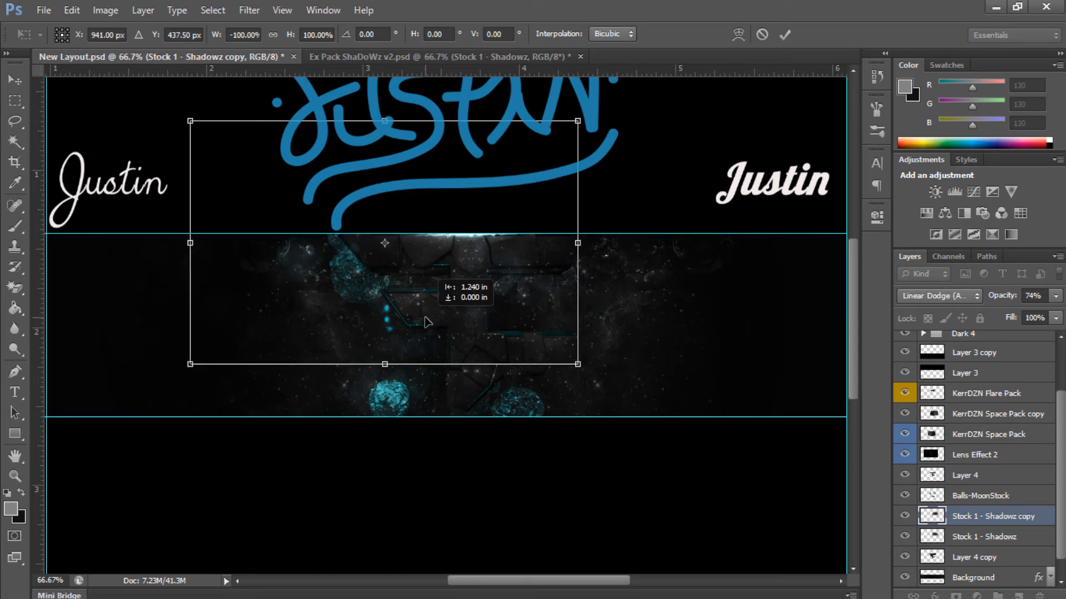
key("Return")
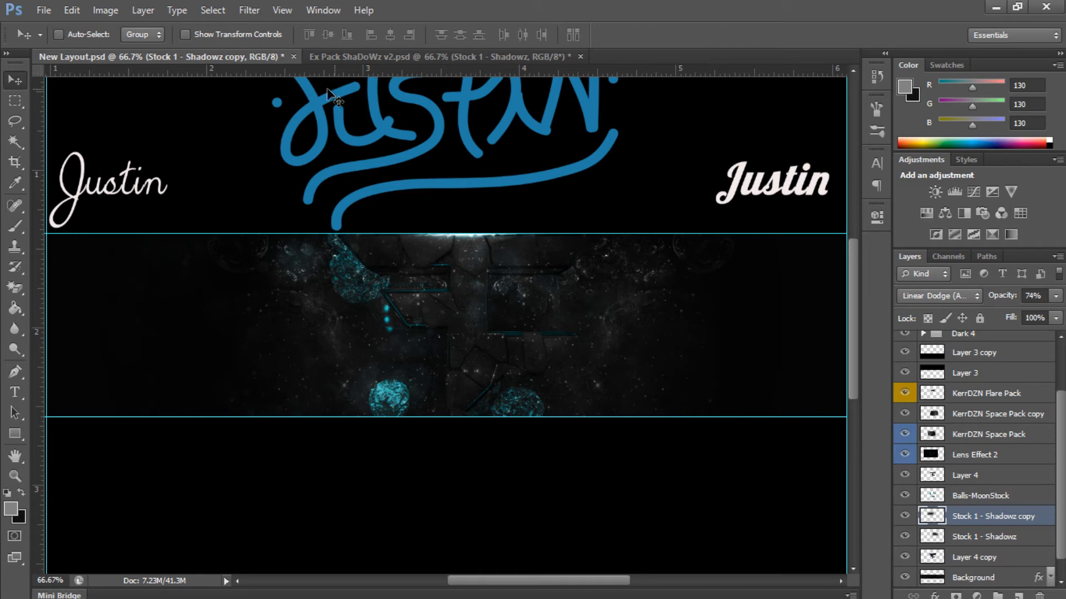
- Start a text layer in the left part of the banner using the Code Bold font at 20 pt
left_click(20, 388)
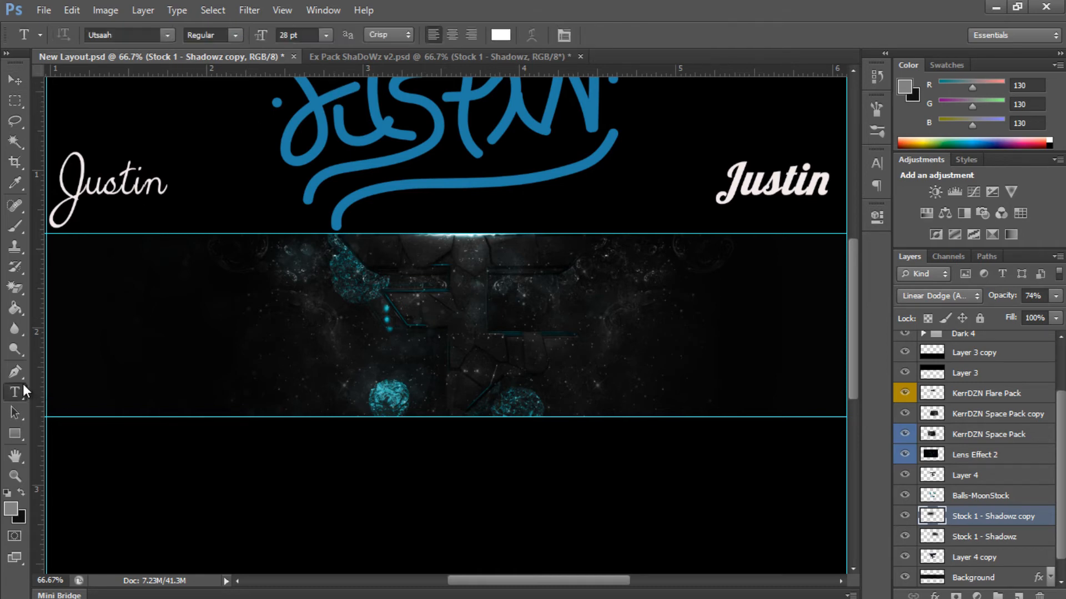
left_click(315, 319)
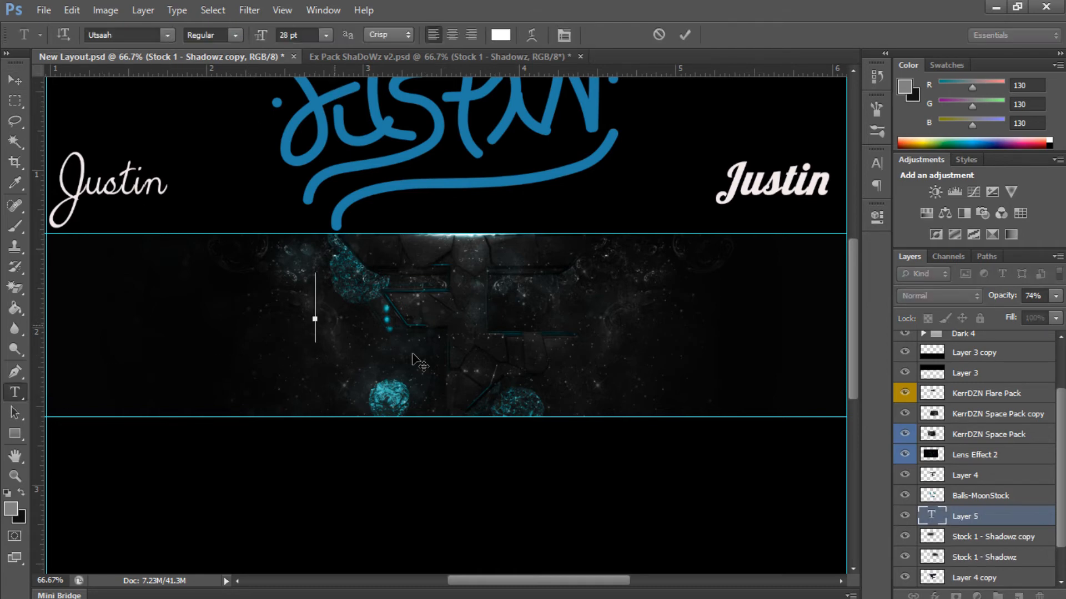
left_click(168, 35)
scroll(254, 194, "up", 15)
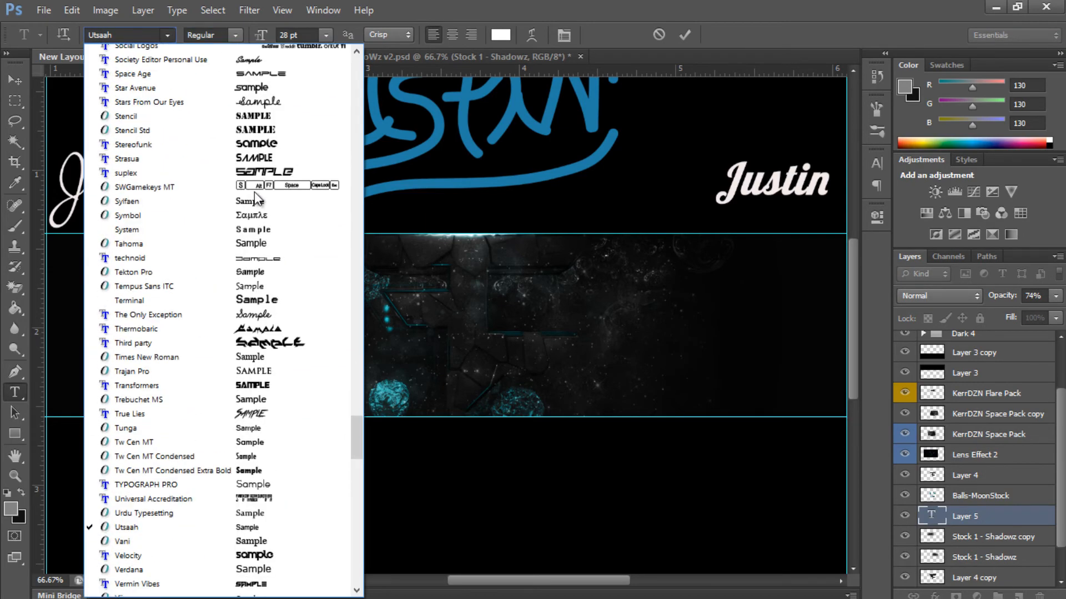
left_click(115, 35)
double_click(115, 34)
type("Code Bold")
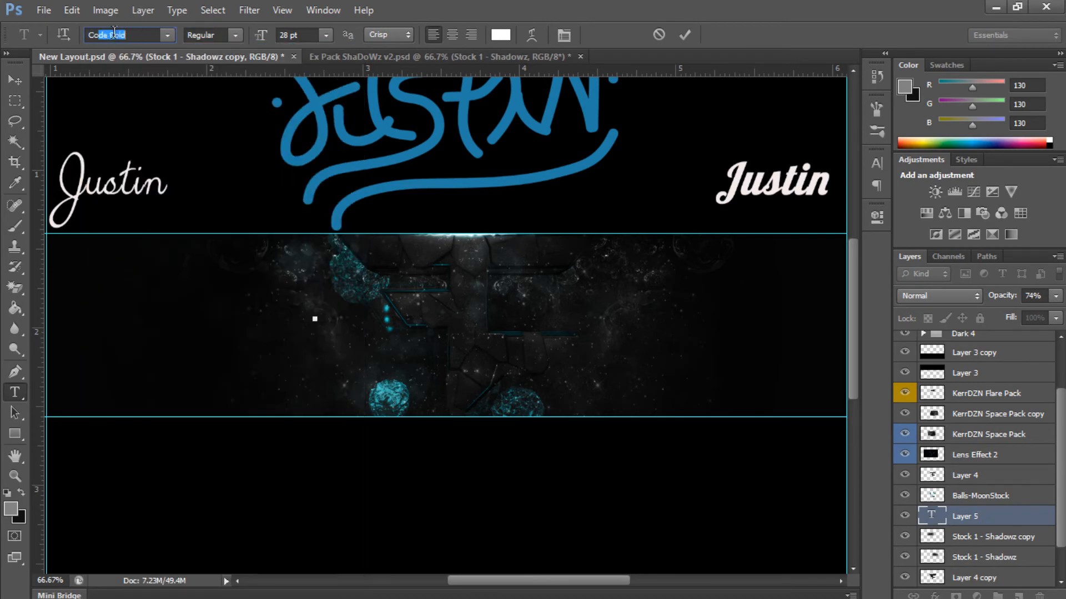
key("Return")
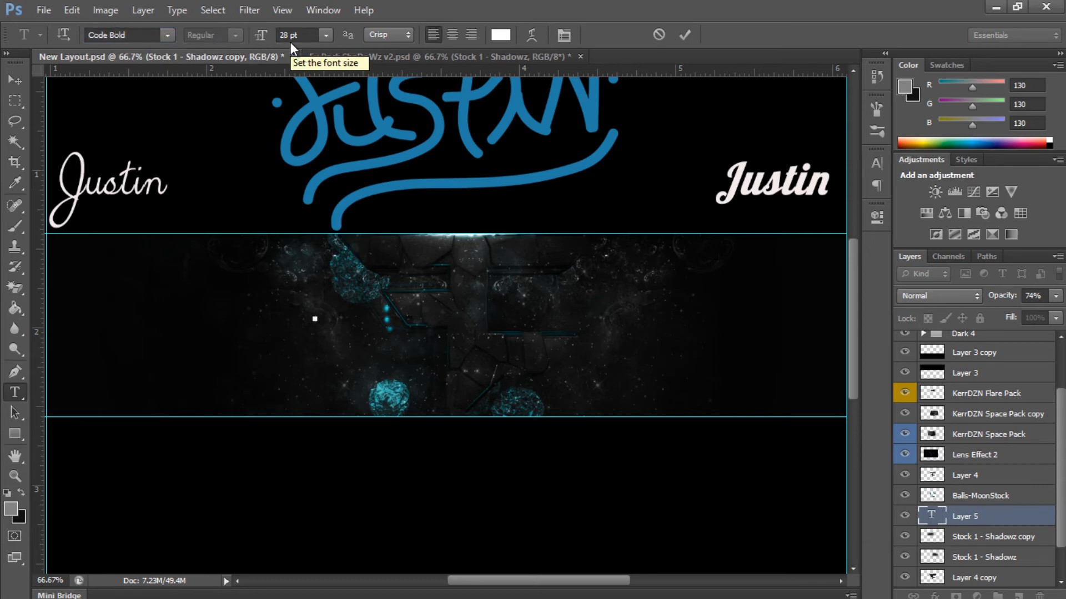
left_click(284, 35)
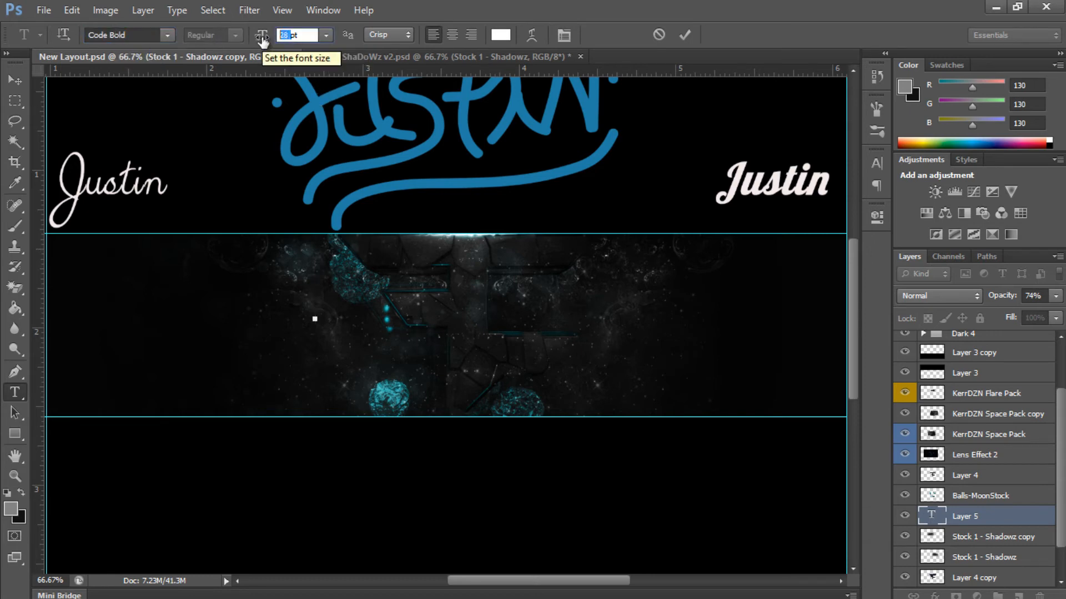
type("20")
key("Return")
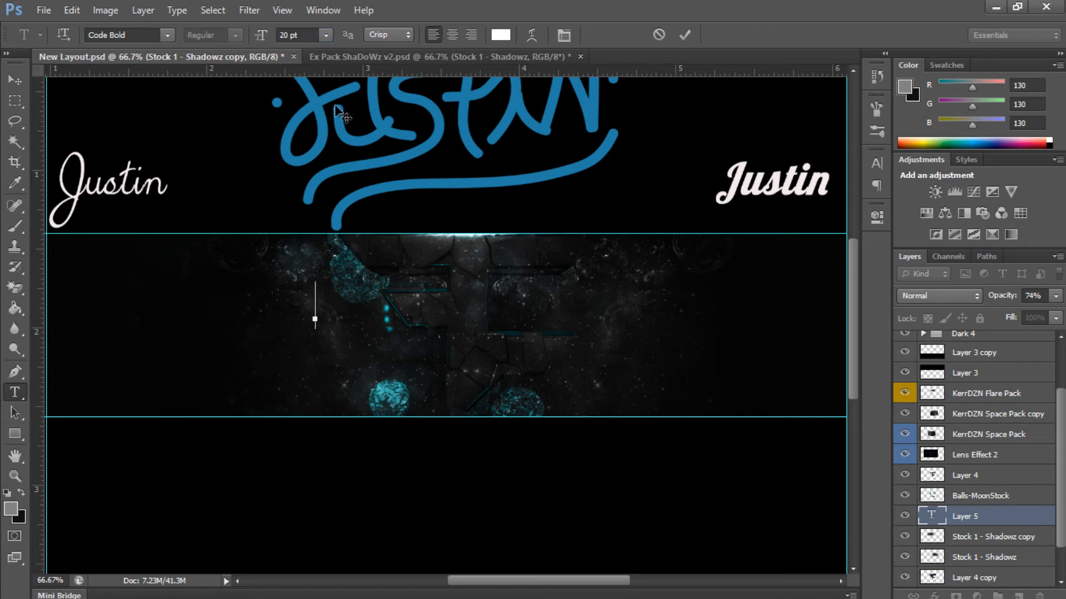
- Enter the text "fazeclan" near the banner's bottom edge and place its layer directly above KerrDZN Flare Pack
left_click_drag(418, 292, 424, 366)
type("FAZEClan")
key("ctrl+Return")
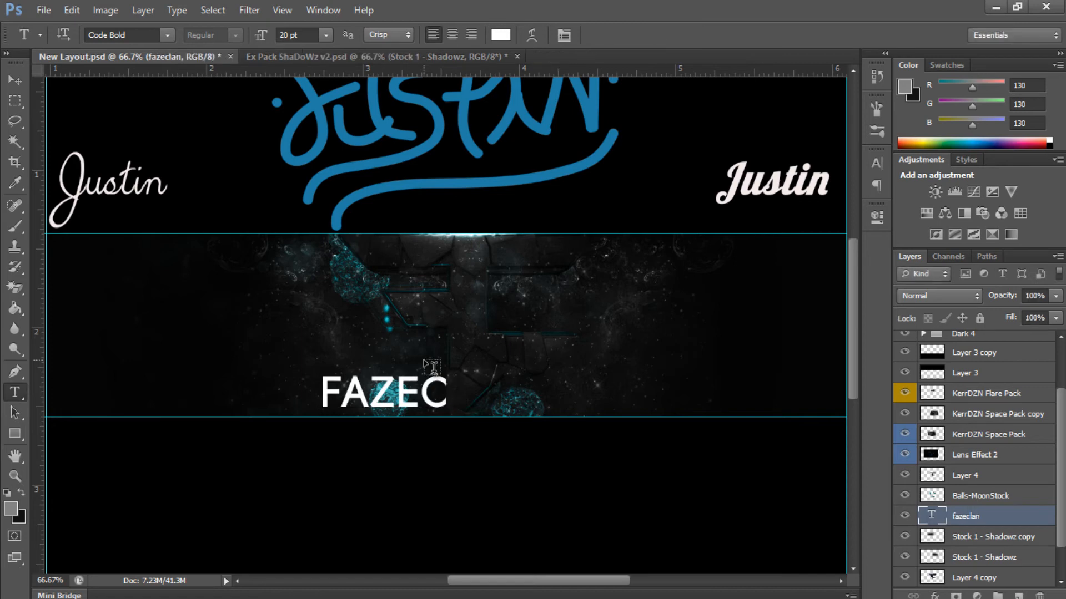
left_click_drag(1002, 521, 996, 388)
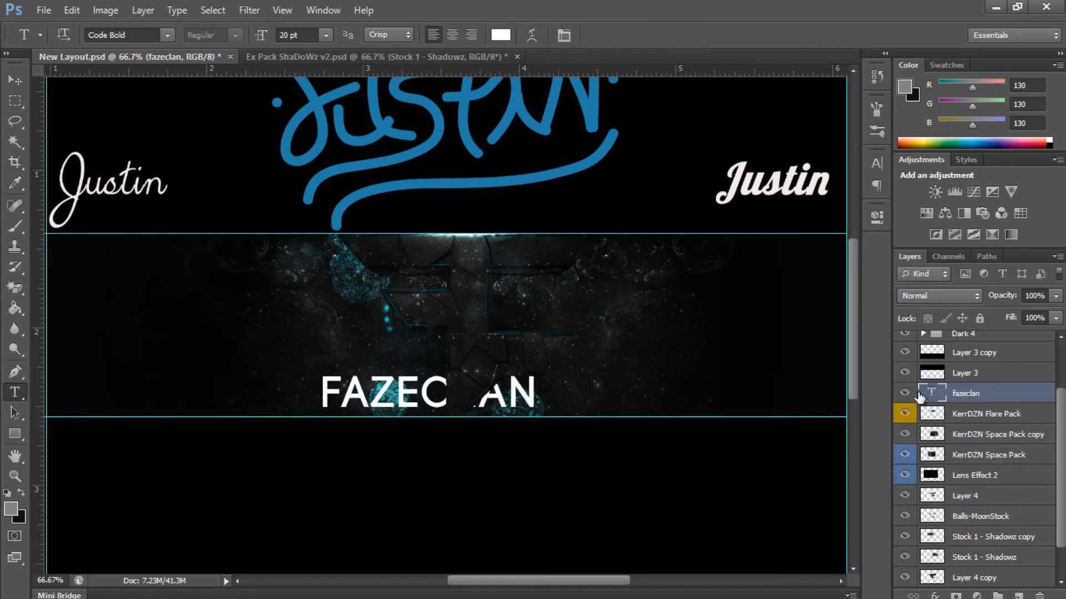
- Recolour the FAZECLAN text with the grey foreground colour (RGB 130, 130, 130)
double_click(366, 392)
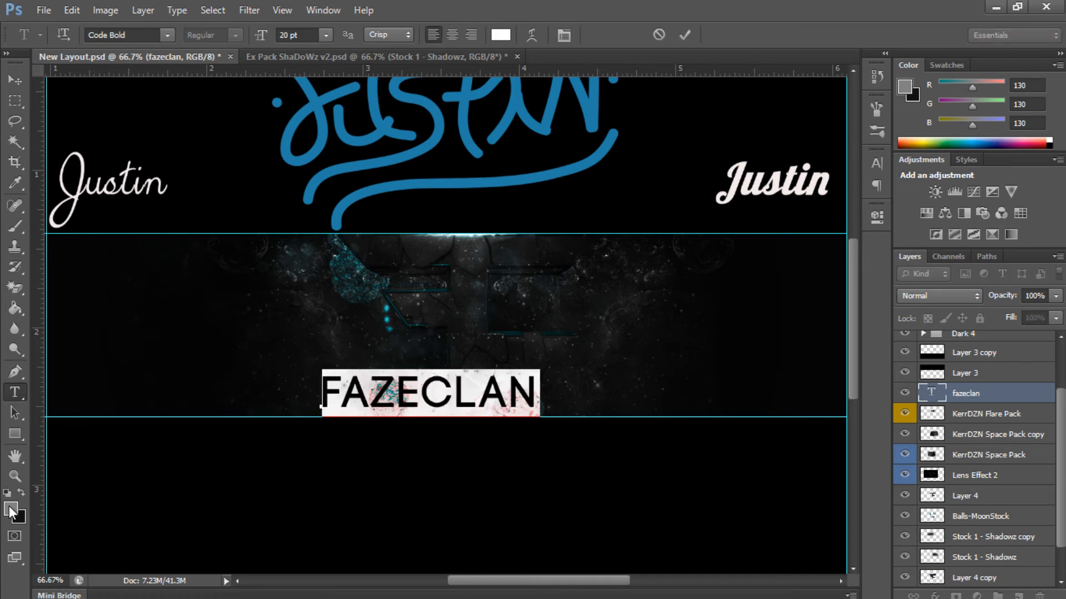
left_click(10, 511)
key("Escape")
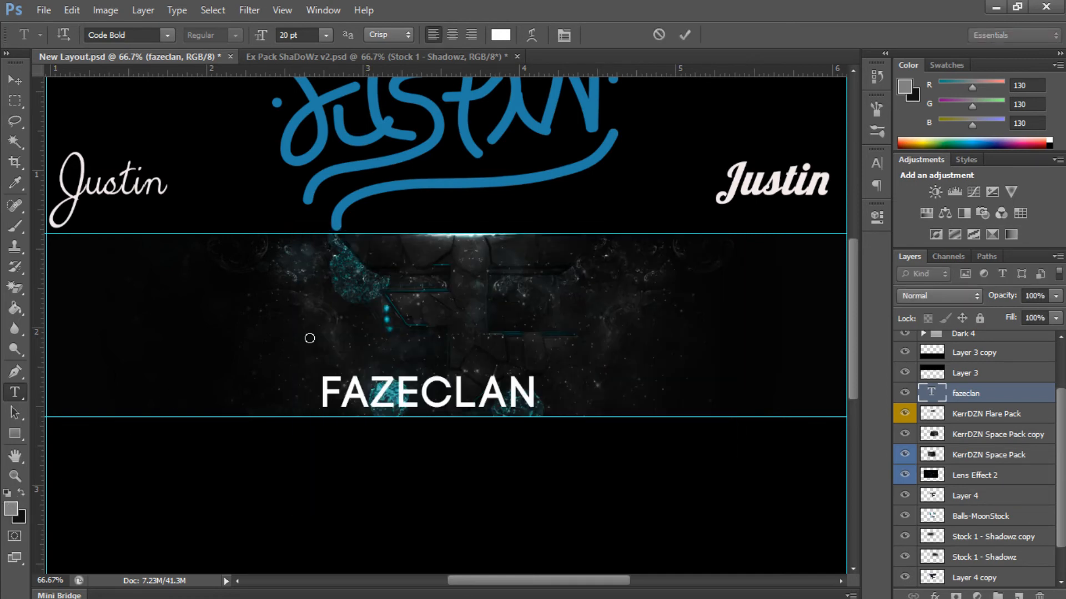
key("alt+BackSpace")
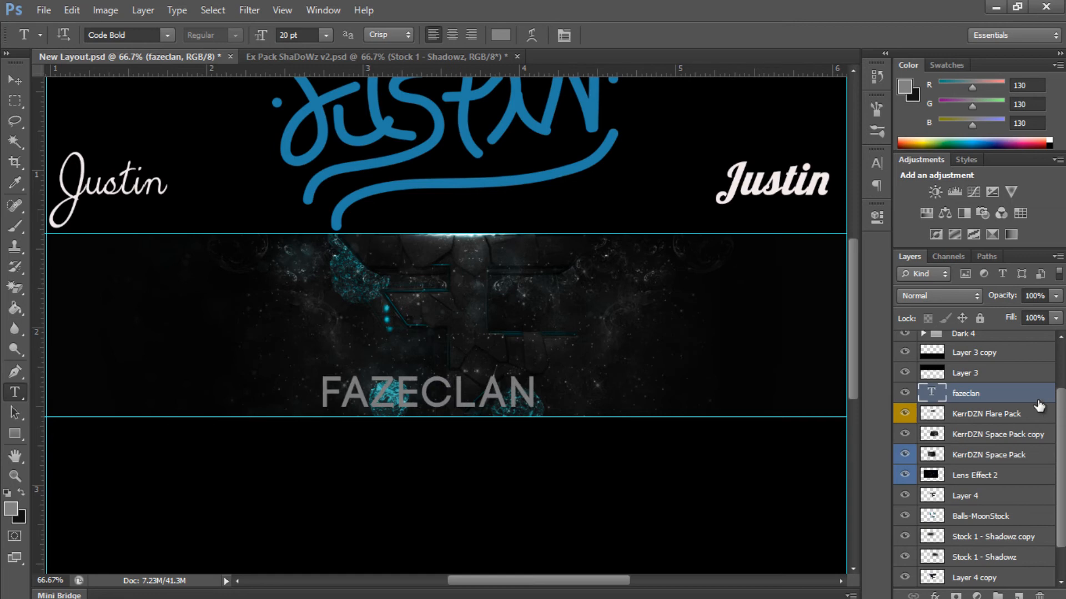
- Add a Soft Light gradient overlay to the fazeclan layer using the dark fade preset beside Light Fade
double_click(1028, 406)
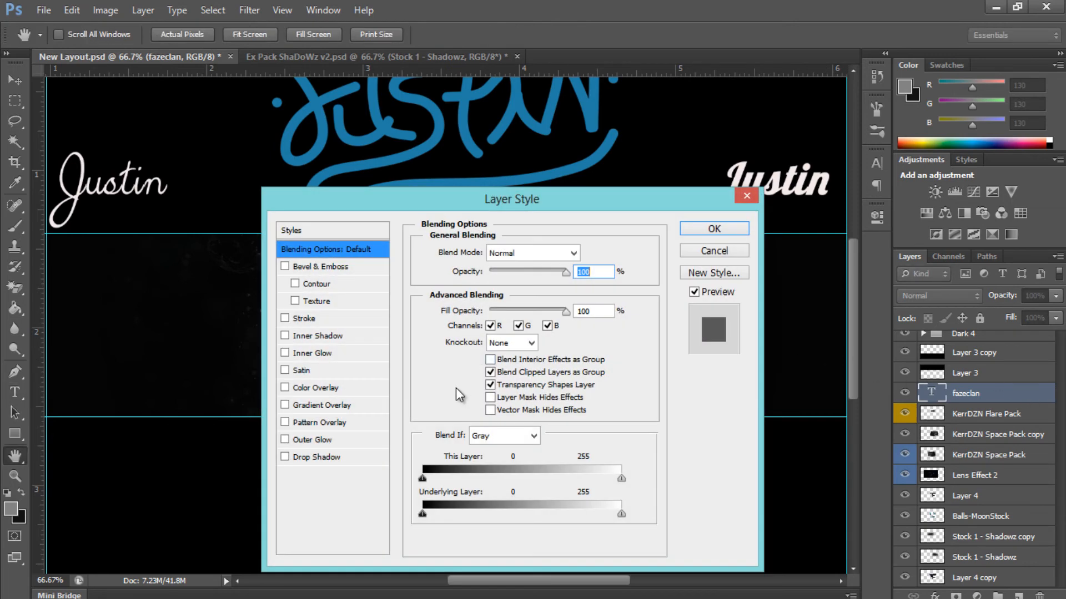
left_click(302, 404)
left_click(494, 253)
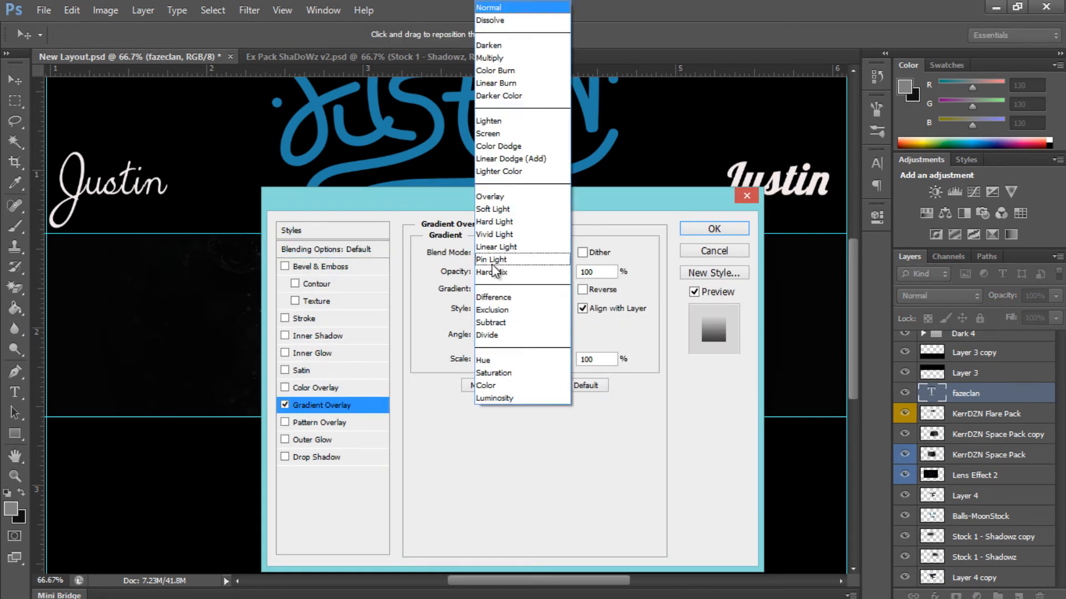
left_click(493, 210)
left_click(508, 288)
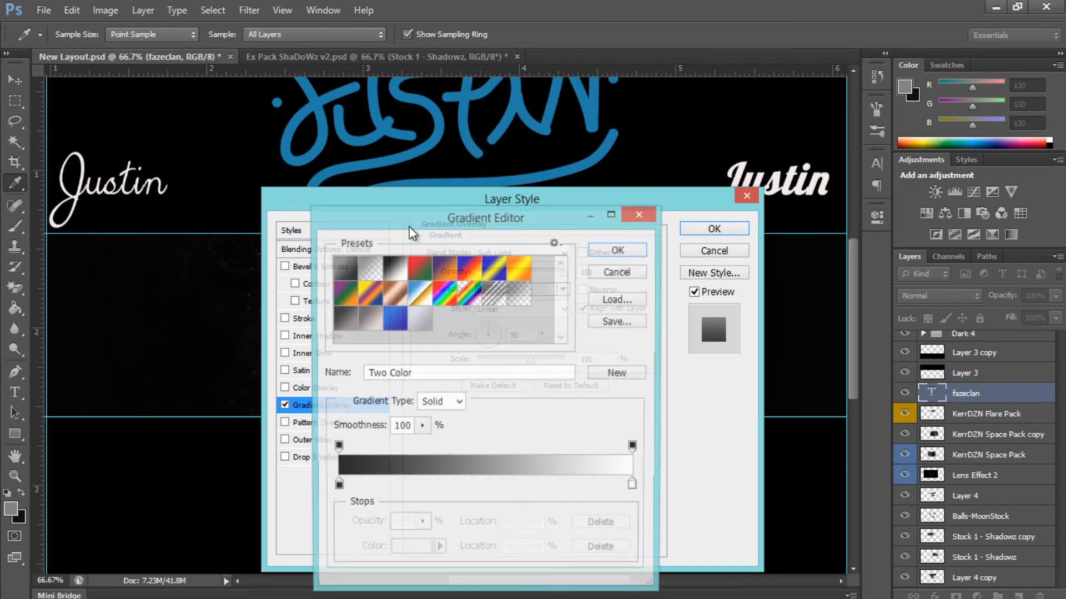
left_click(369, 321)
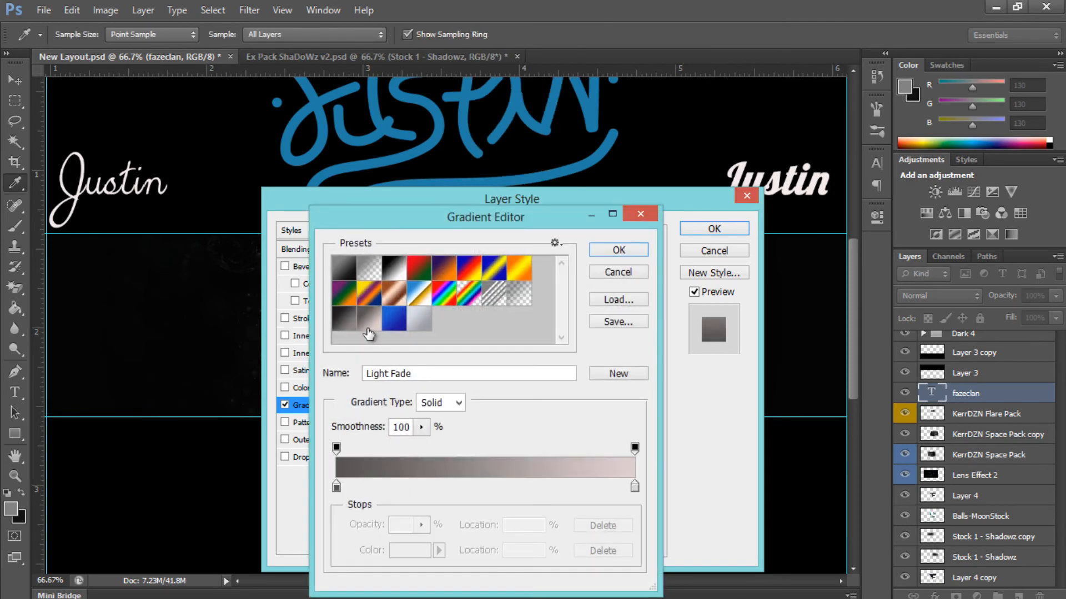
left_click(355, 323)
key("Return")
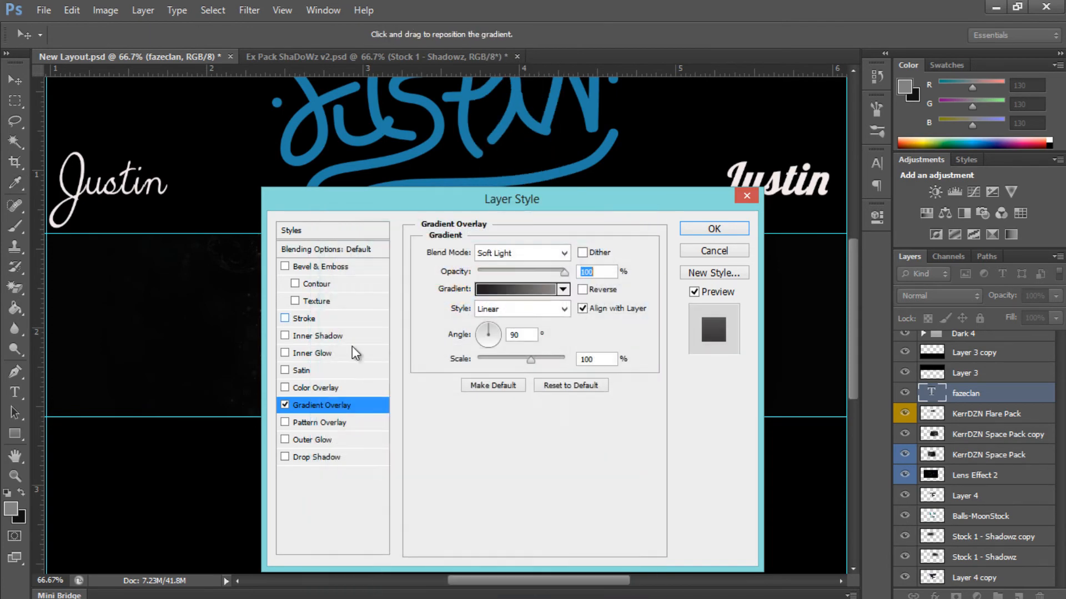
- Add a drop shadow to the fazeclan layer with distance 0 px, spread 14% and size 7 px, and apply the layer style
left_click(304, 458)
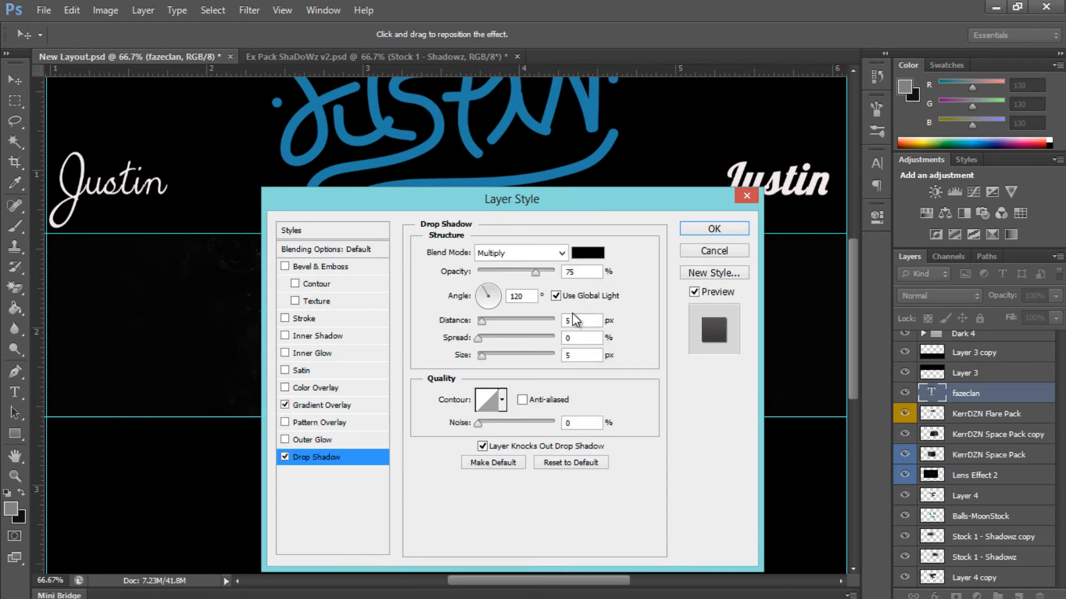
key("BackSpace")
type("0")
key("Tab")
type("14")
key("Tab")
type("7")
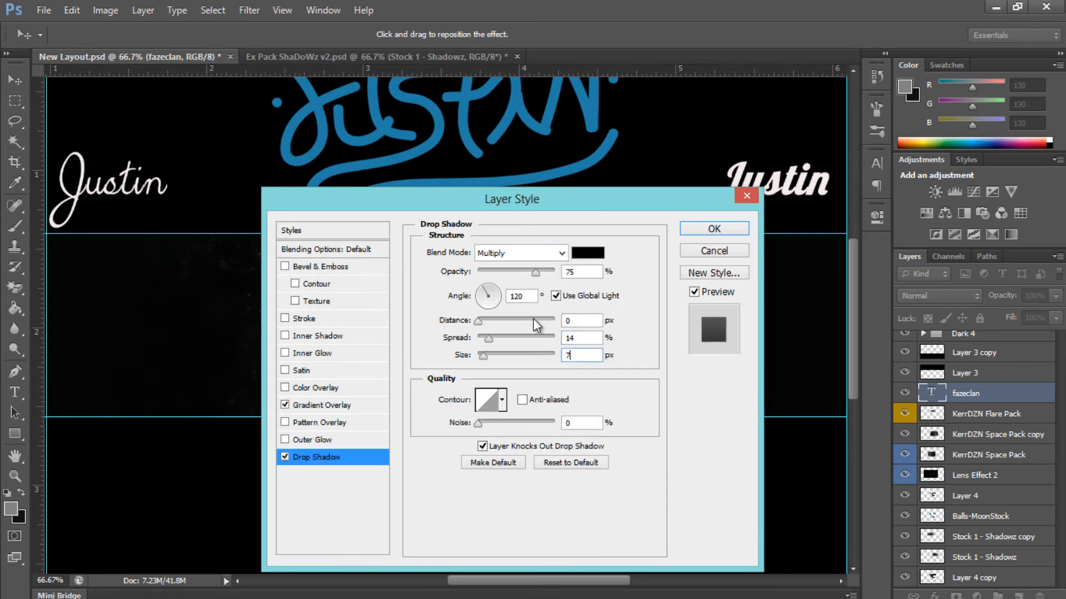
key("Return")
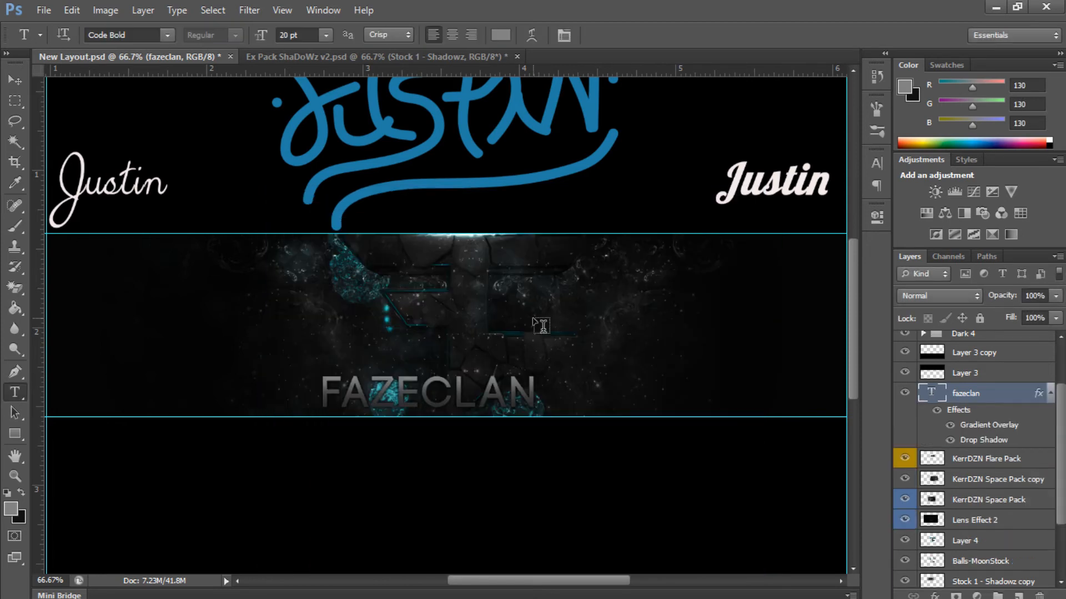
- Set the FAZECLAN text to 14 pt and move it to the banner's bottom edge, just right of the lower-right ball
left_click(11, 82)
left_click_drag(486, 350, 534, 359)
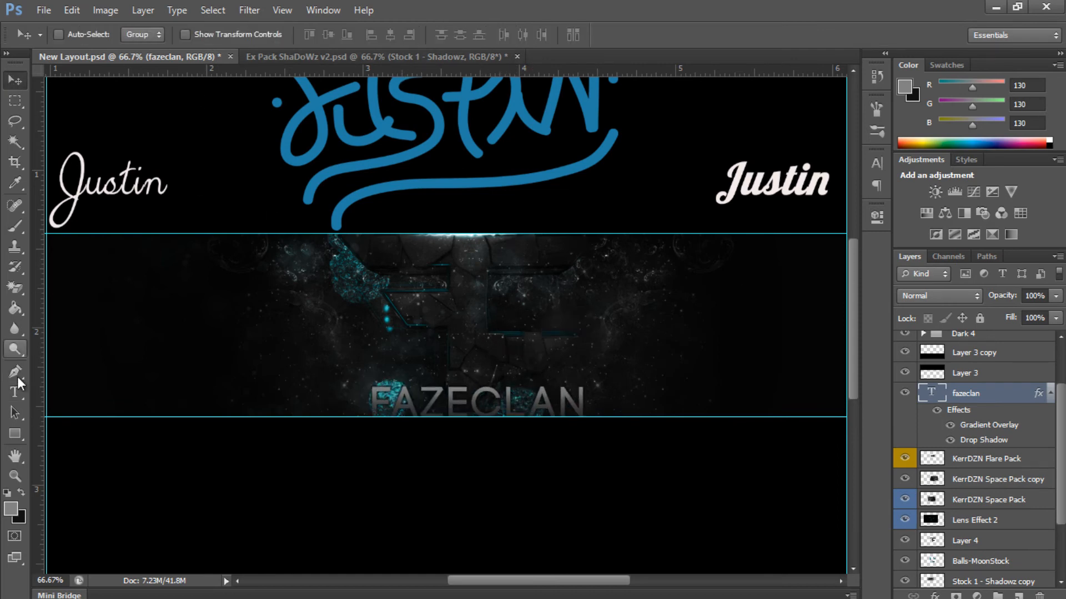
left_click(16, 390)
left_click_drag(290, 35, 252, 35)
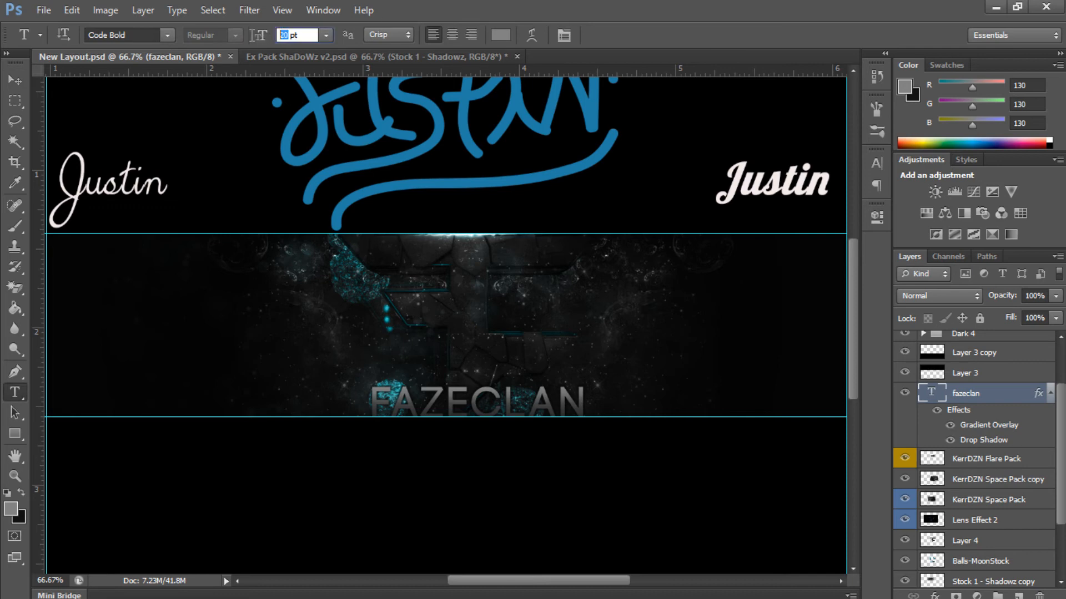
type("14")
key("Return")
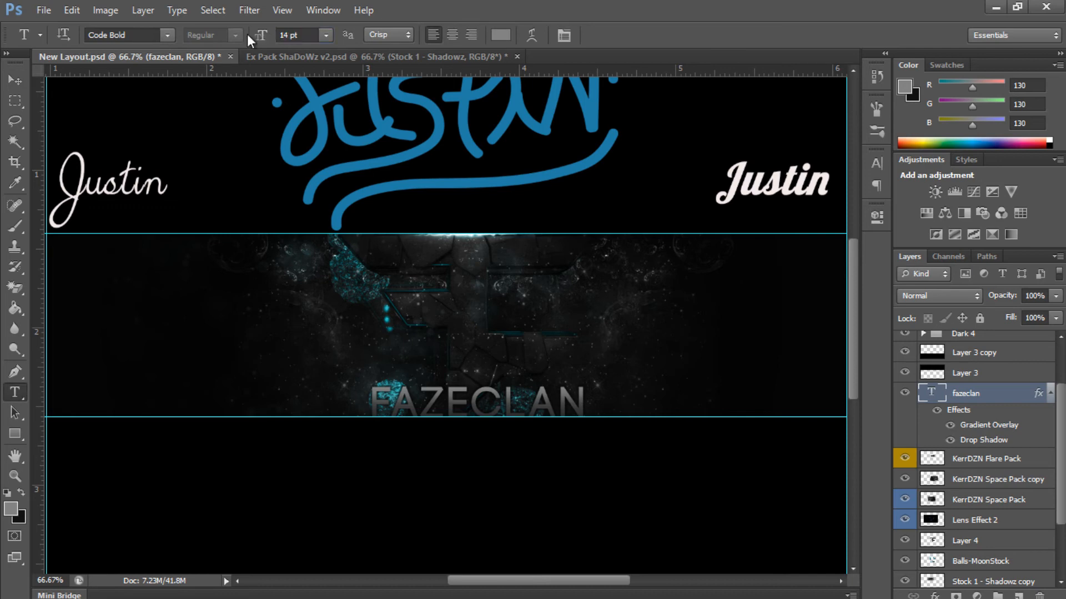
left_click(15, 78)
left_click_drag(447, 371, 609, 367)
- Try the 5th Grade Cursive font on the FAZECLAN text
left_click(15, 393)
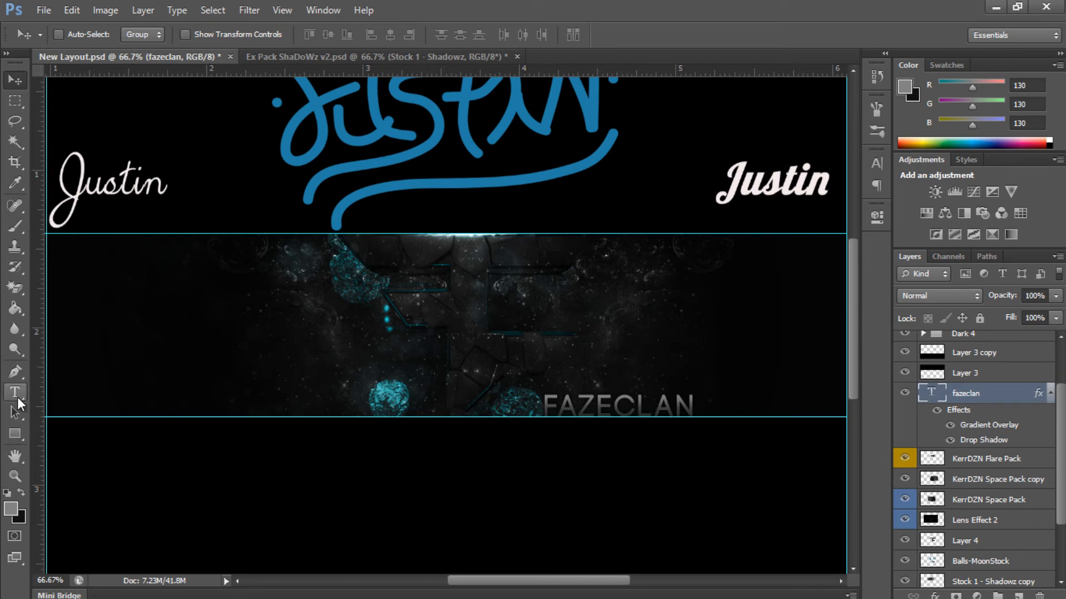
double_click(599, 395)
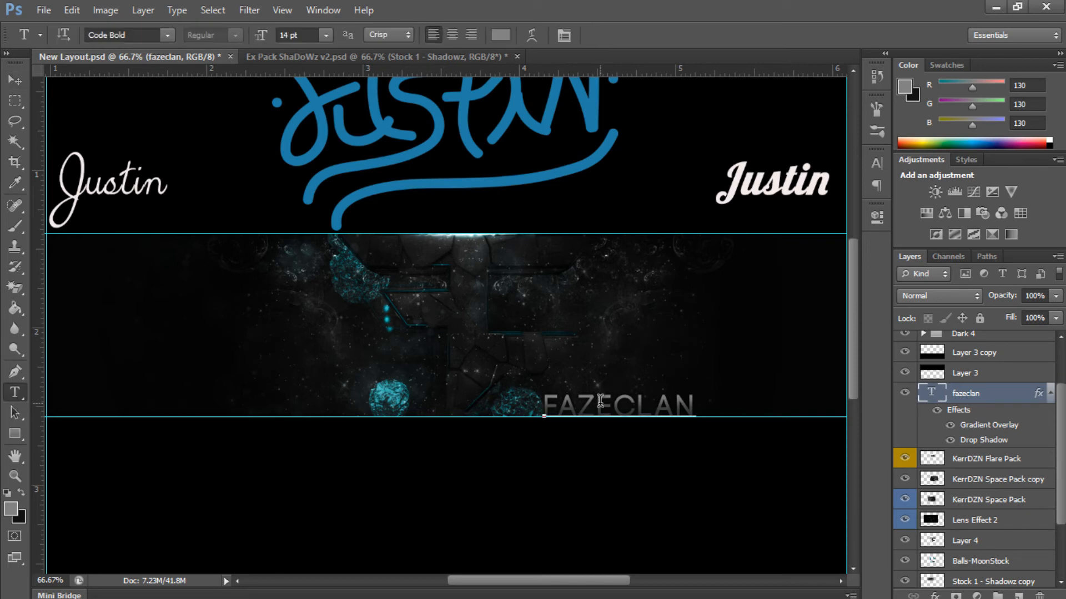
left_click(166, 35)
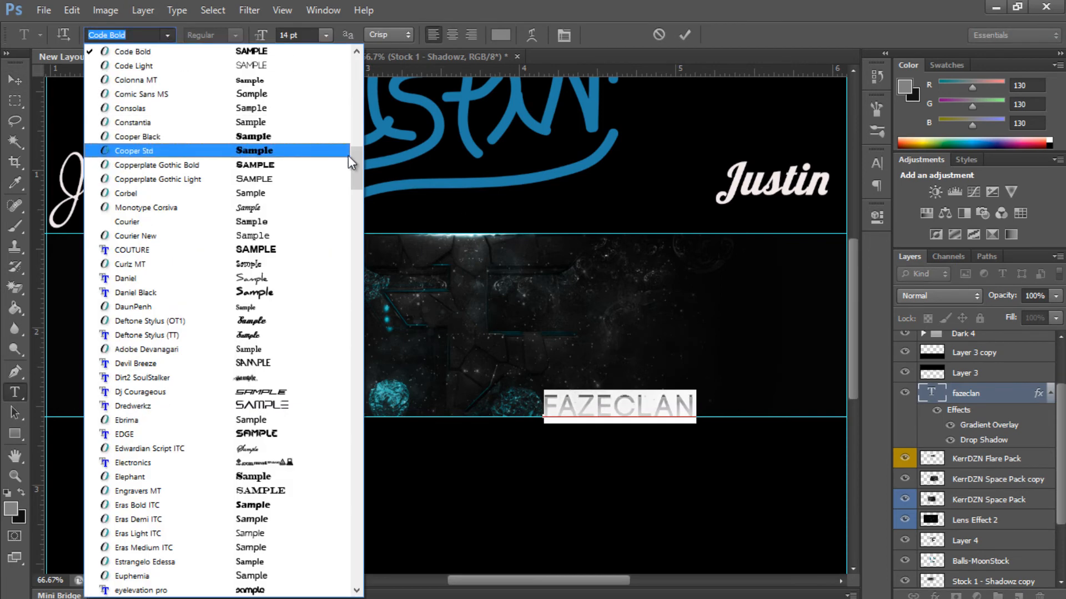
left_click_drag(348, 155, 355, 63)
left_click(287, 66)
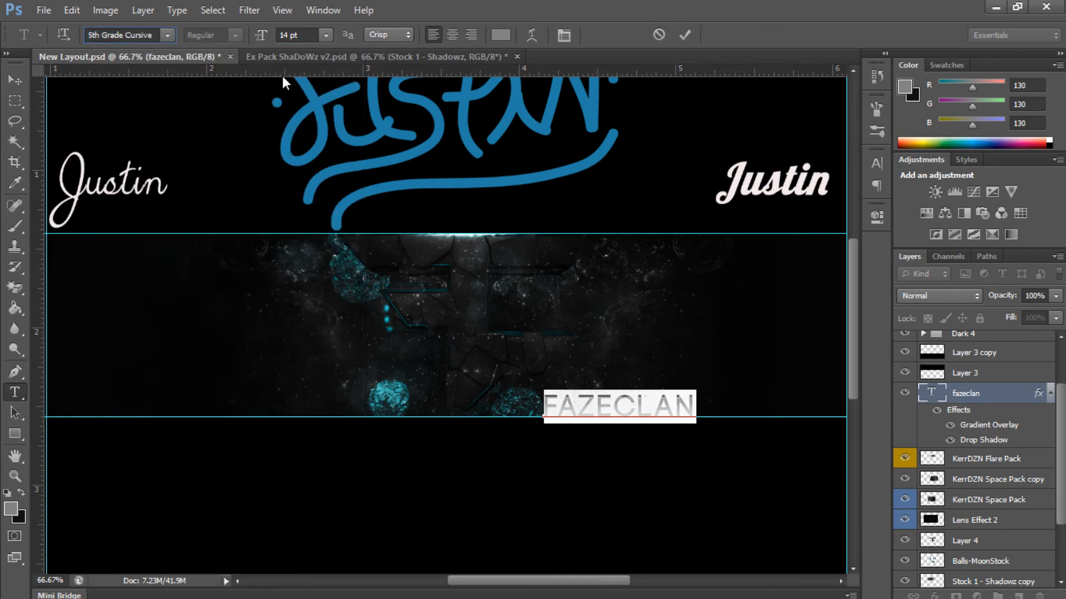
key("ctrl+Return")
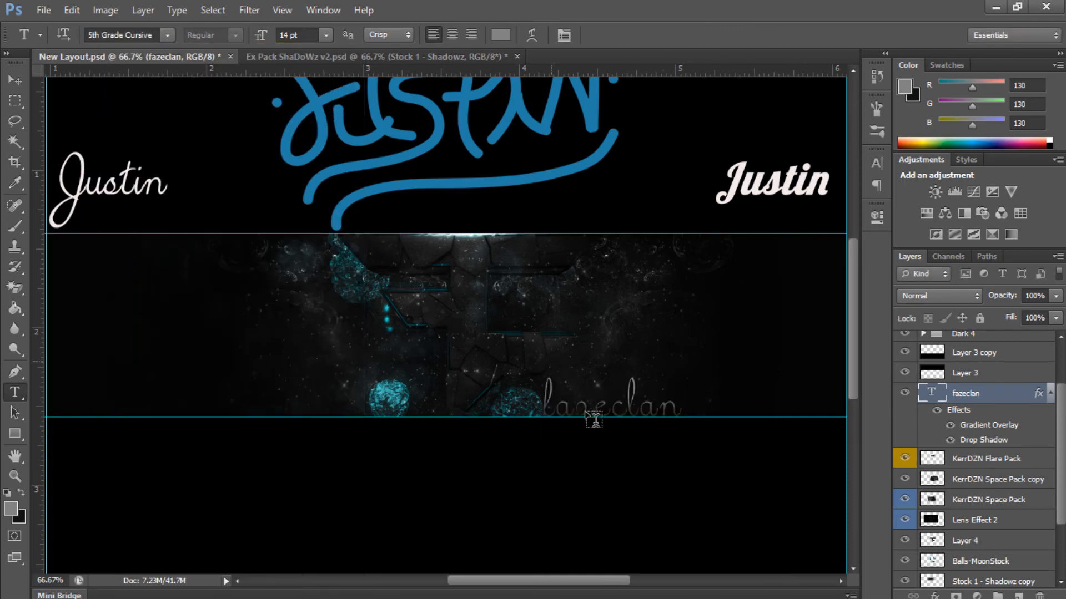
- Retype the banner text with mixed capitals as "FaZeClan"
double_click(594, 405)
type("fazecla")
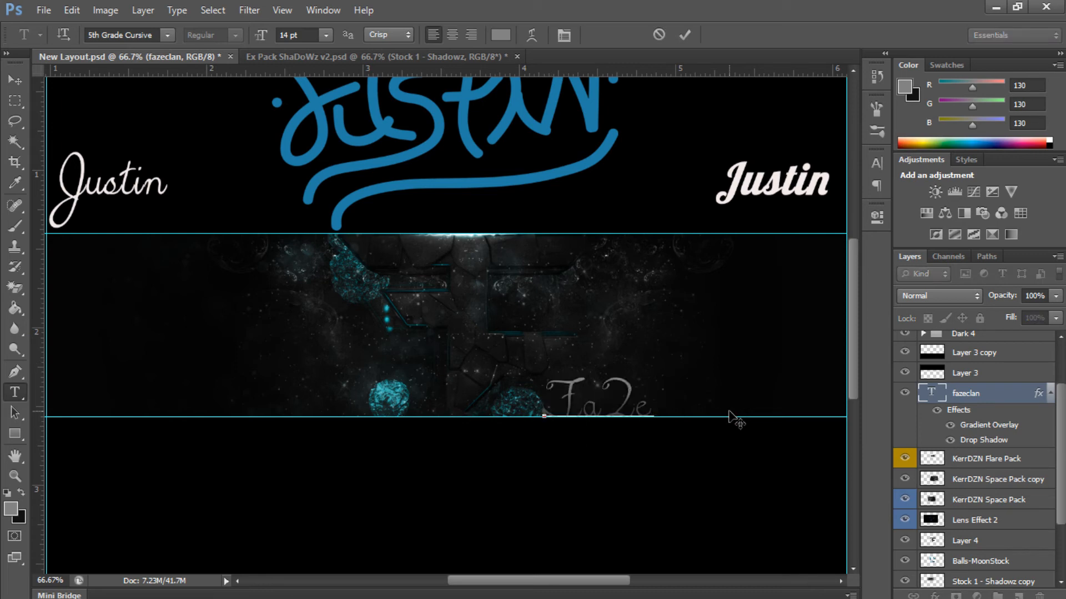
type("n")
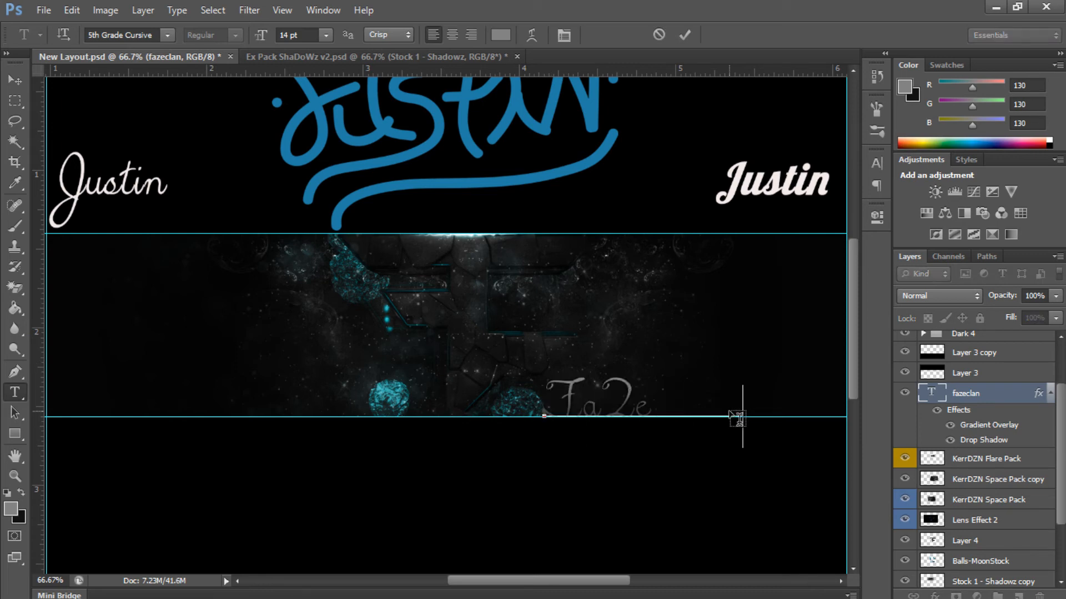
key("ctrl+Return")
- Change the font of the FaZeClan text to Gotham Bold
double_click(689, 400)
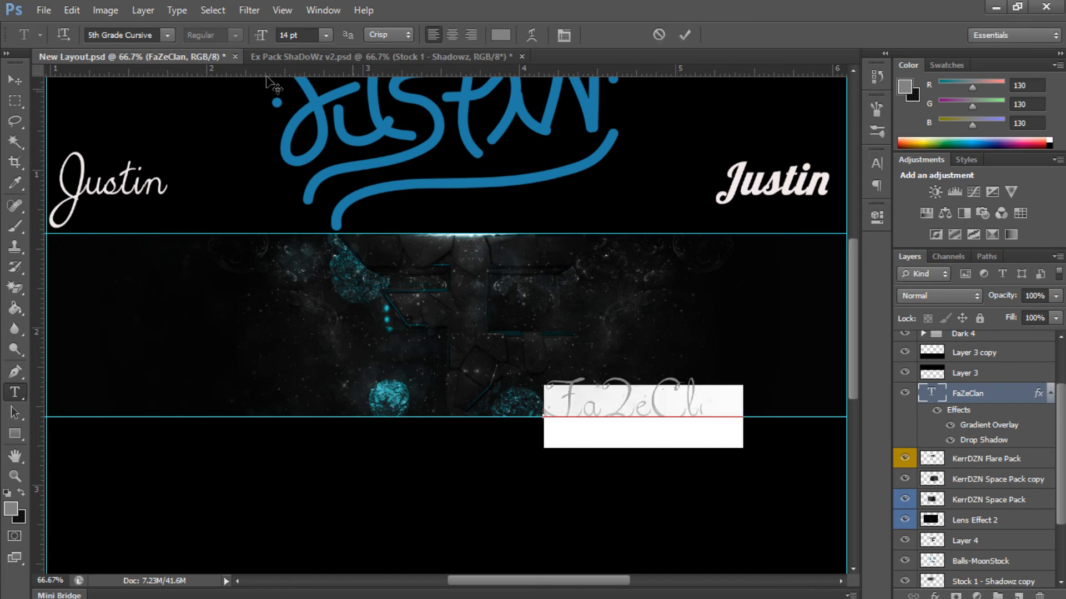
left_click(124, 36)
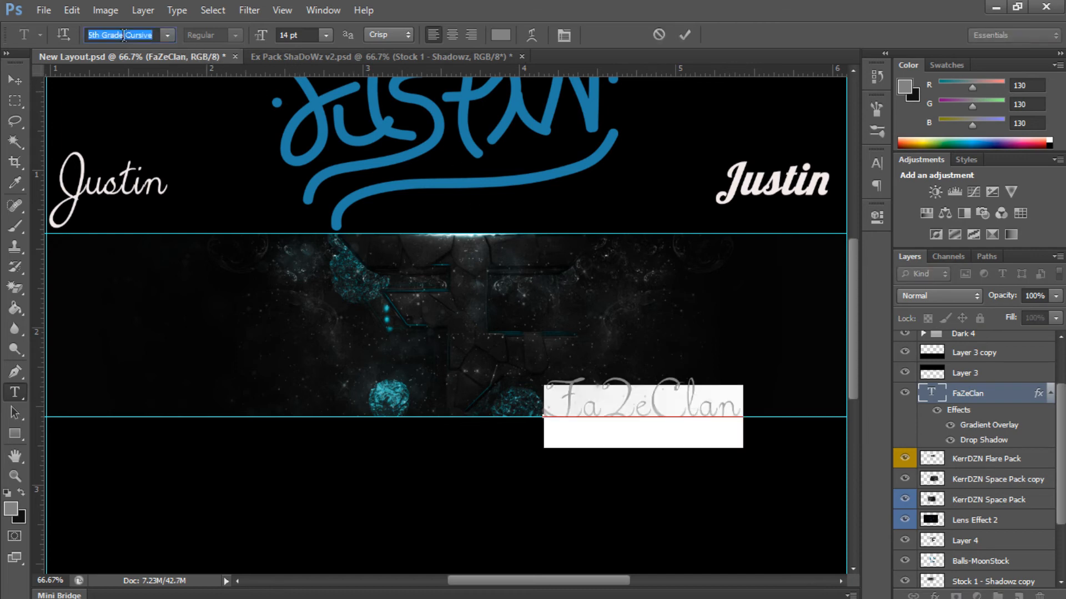
type("Got")
key("Down")
key("Down")
key("Down")
key("Down")
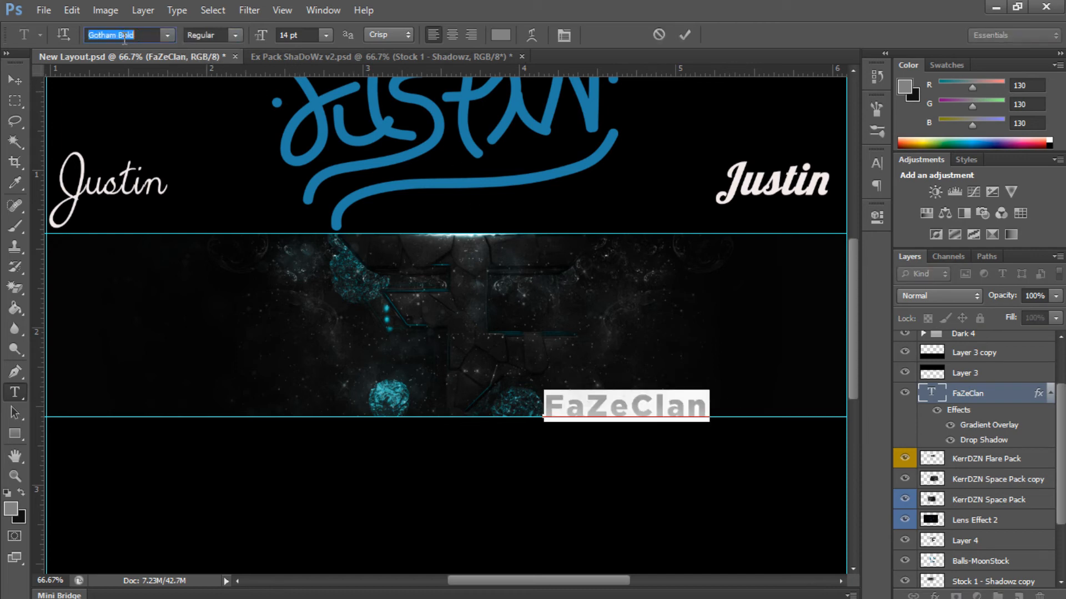
key("Up")
key("Up")
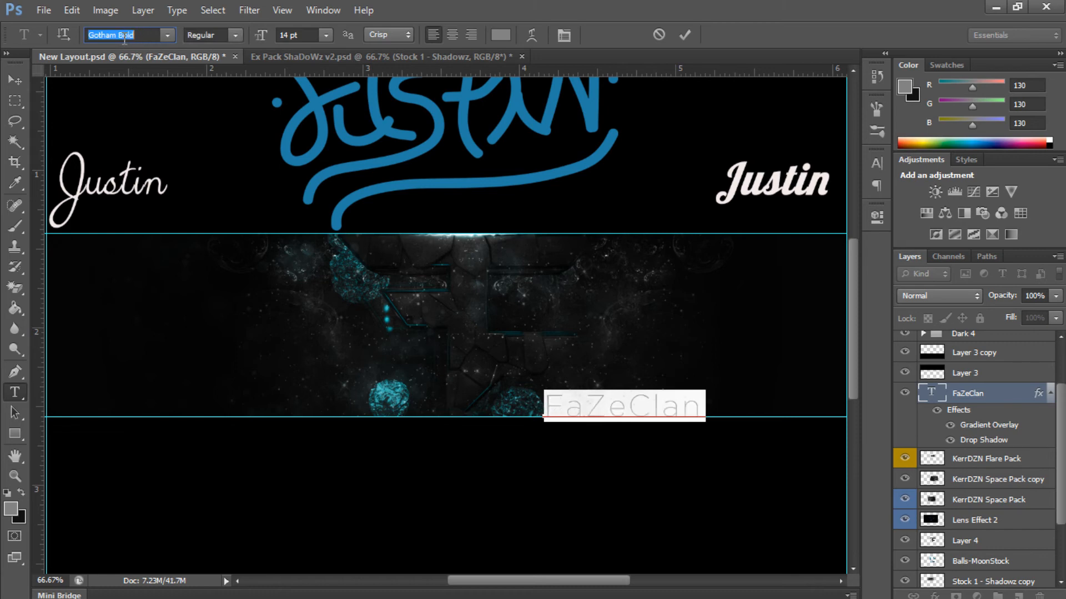
key("Return")
key("ctrl+Return")
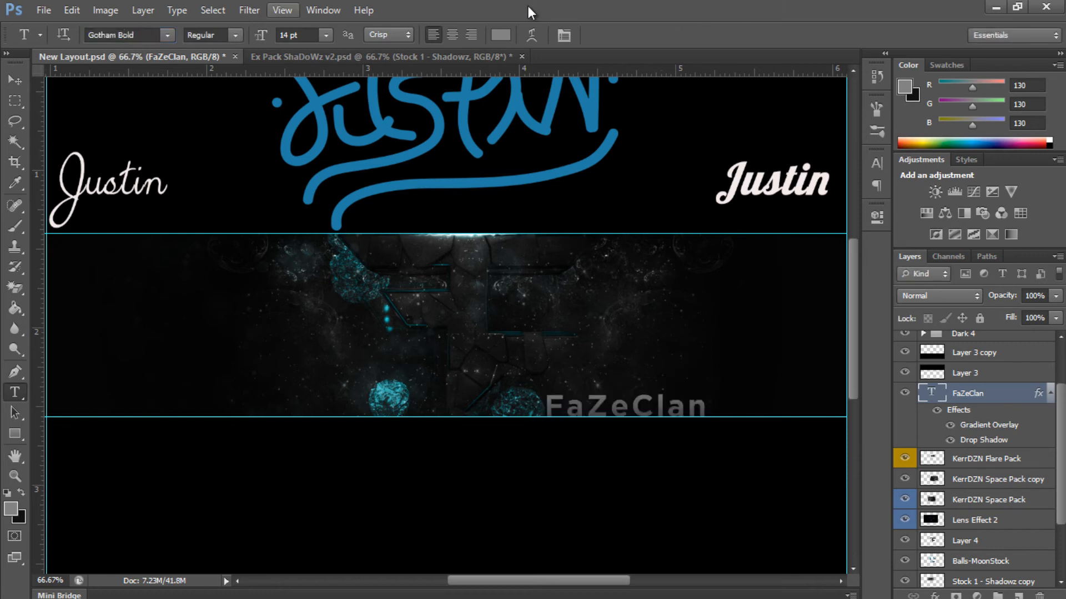
- Apply faux bold, faux italic and small caps to the FaZeClan text
left_click(563, 36)
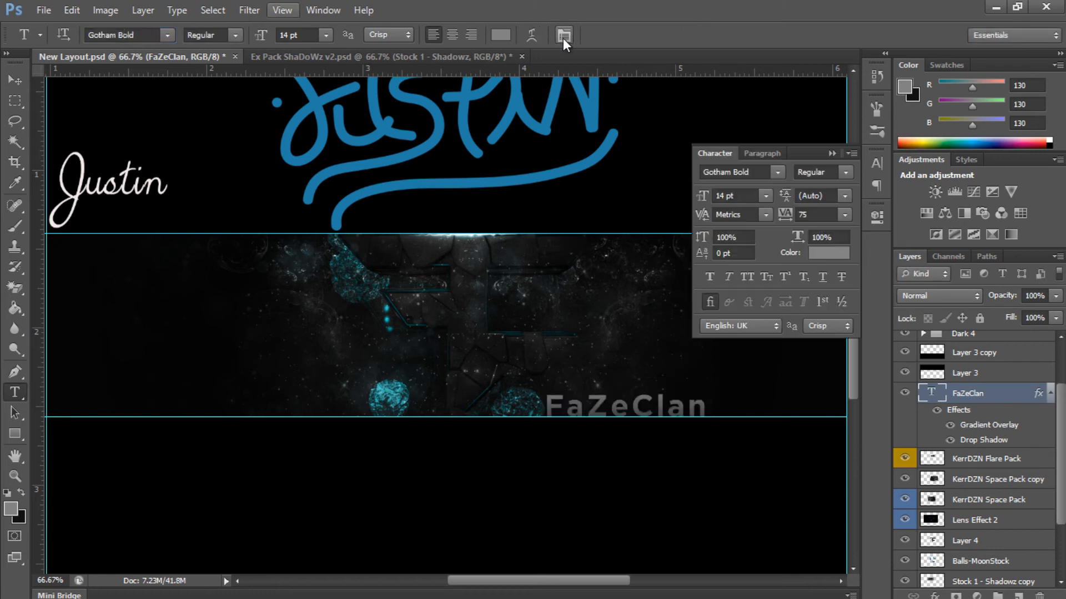
left_click(729, 275)
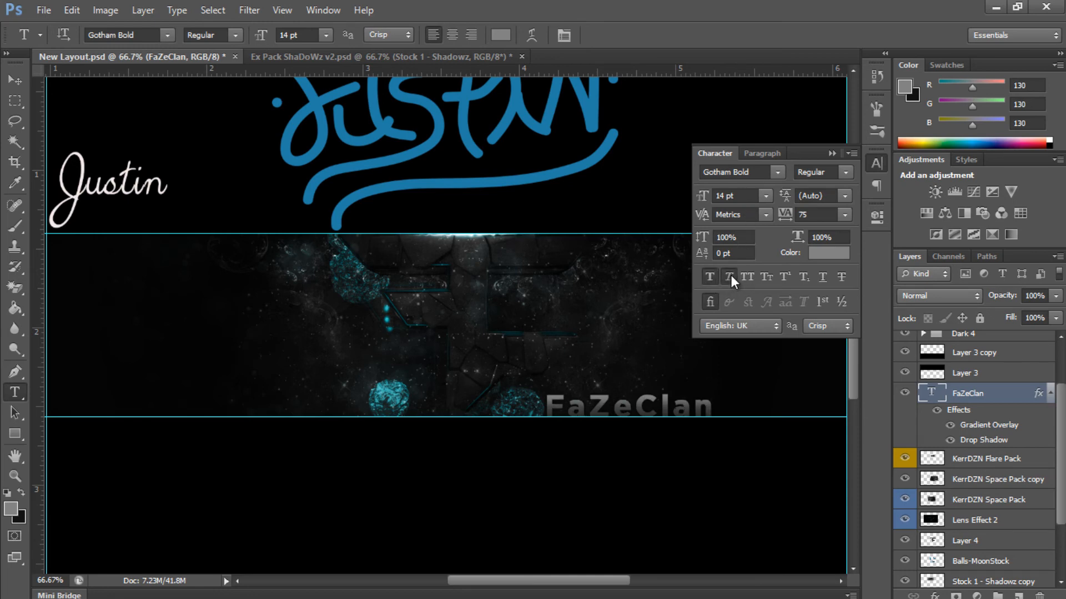
left_click(768, 274)
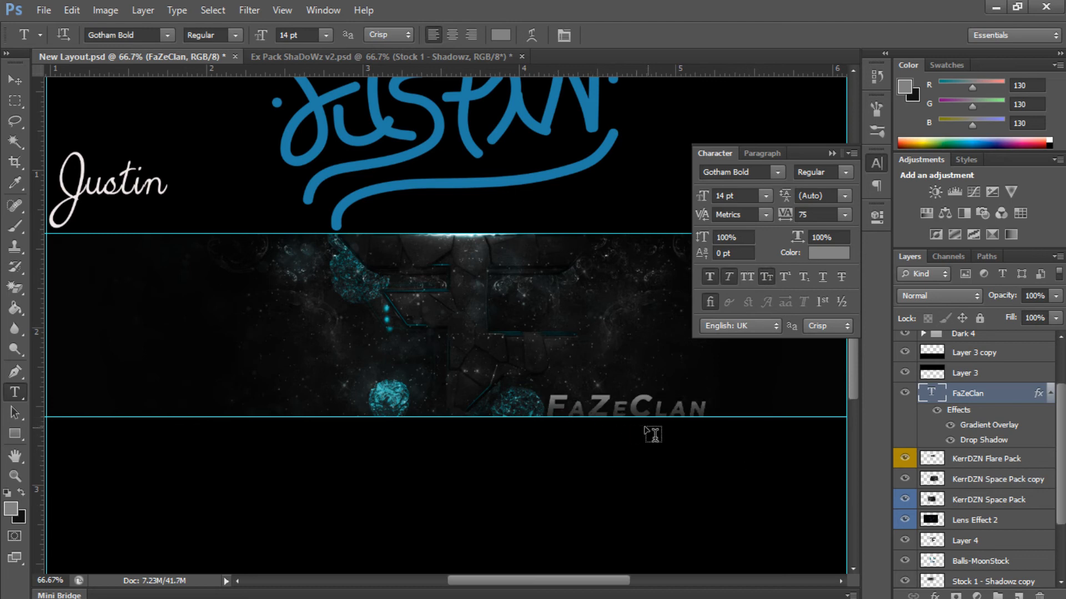
- Replace the capital Z with a lowercase z so the banner text reads "FazeClan"
left_click(588, 405)
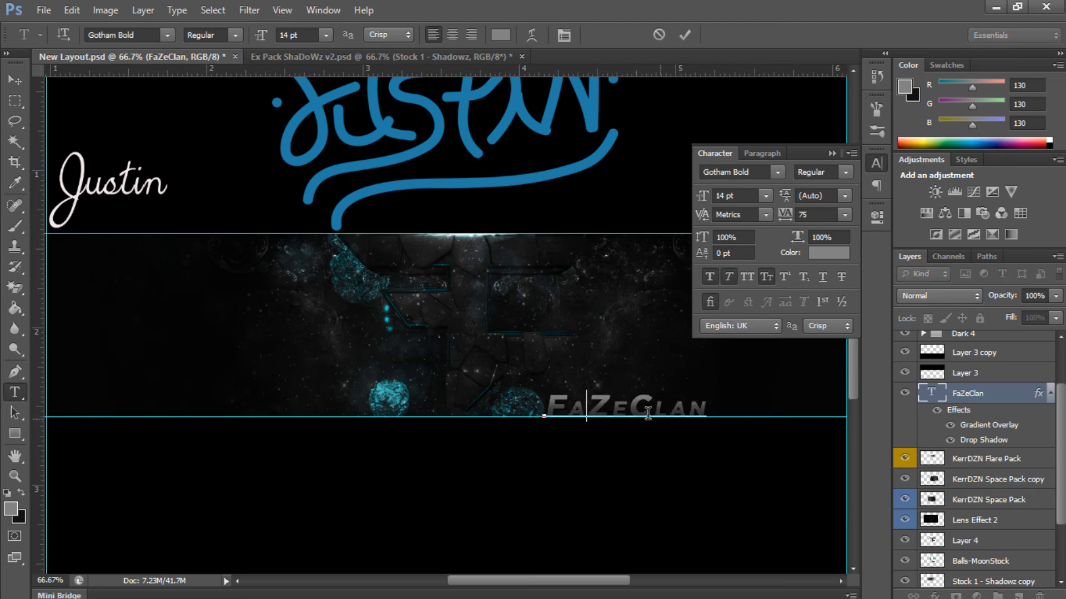
left_click_drag(567, 408, 832, 409)
key("Left")
key("Right")
key("Right")
key("BackSpace")
type("z")
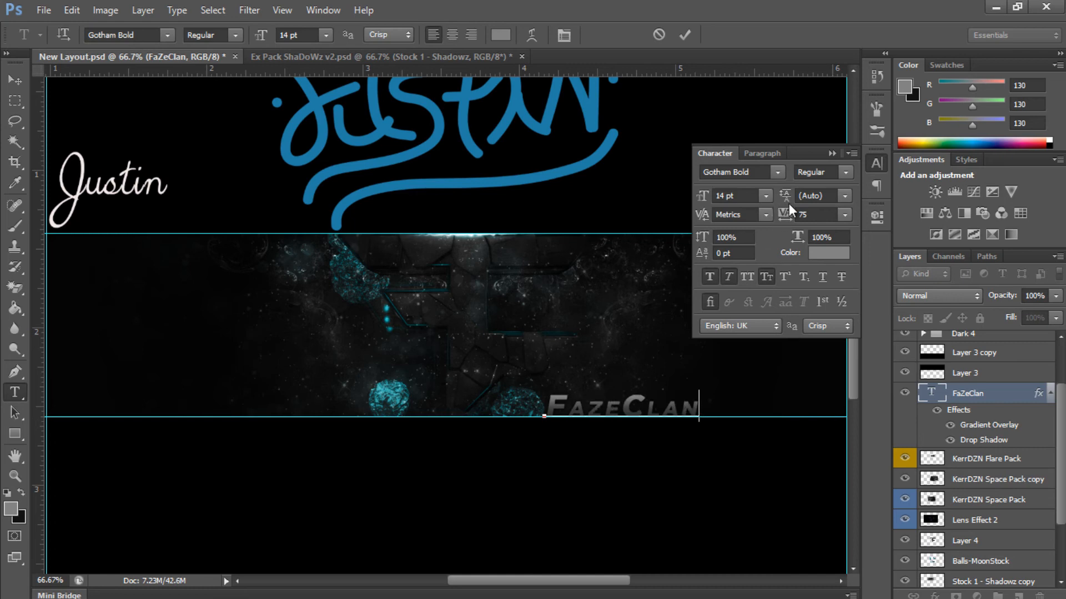
key("ctrl+Return")
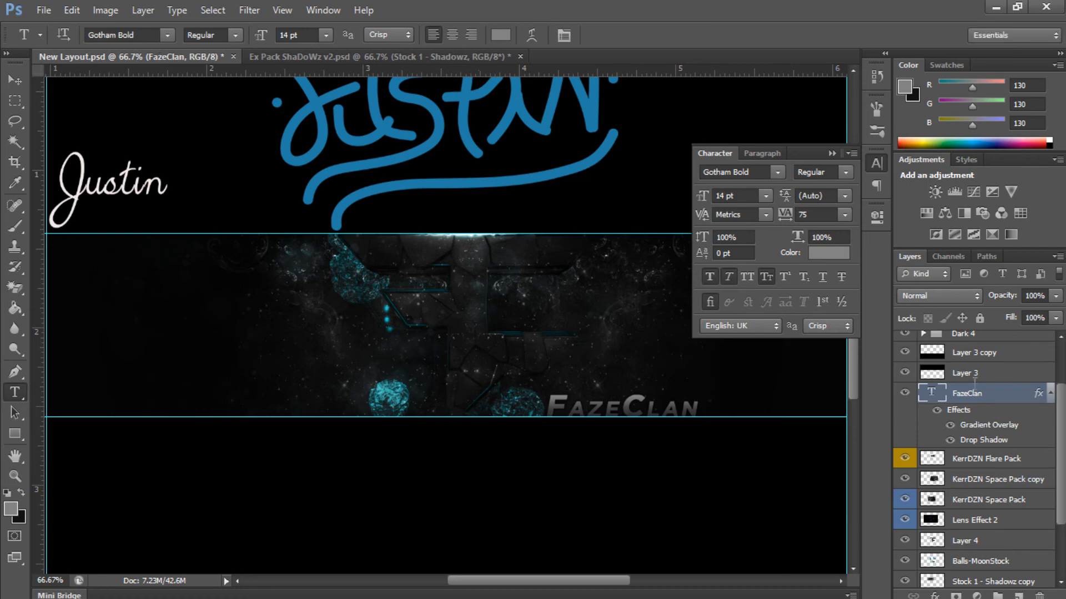
- Collapse the FazeClan layer's effects list, put the character settings away and nudge the text slightly left
left_click(1049, 393)
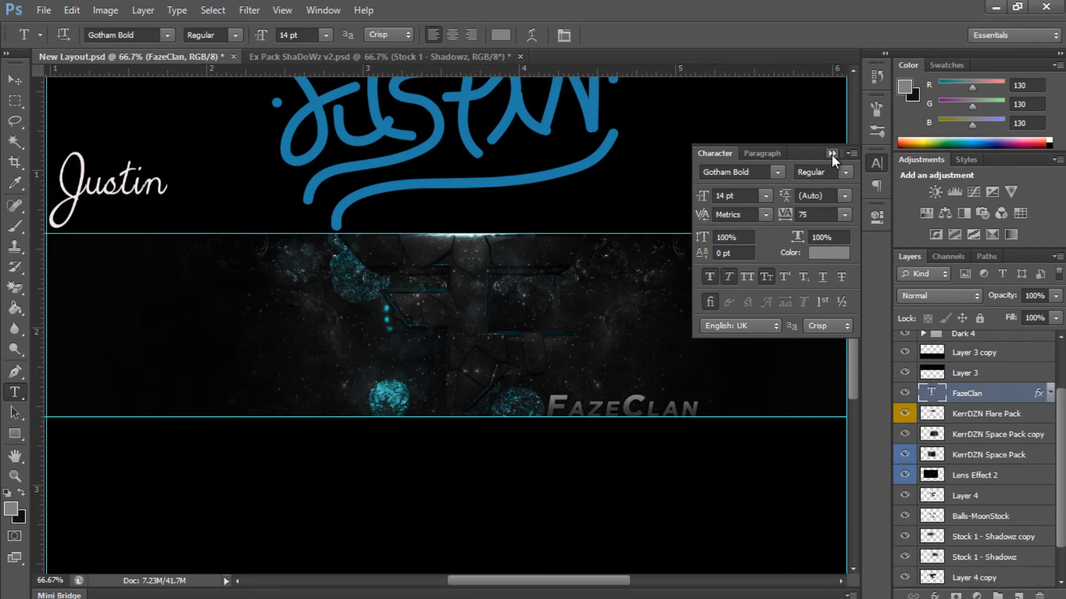
left_click(832, 154)
left_click(15, 80)
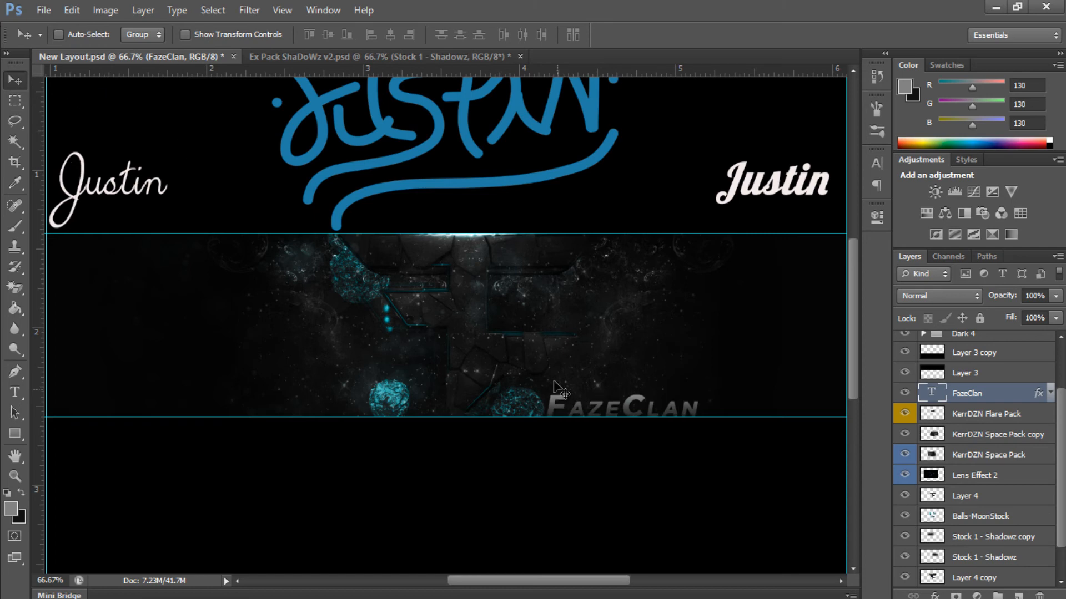
left_click_drag(594, 382, 611, 406)
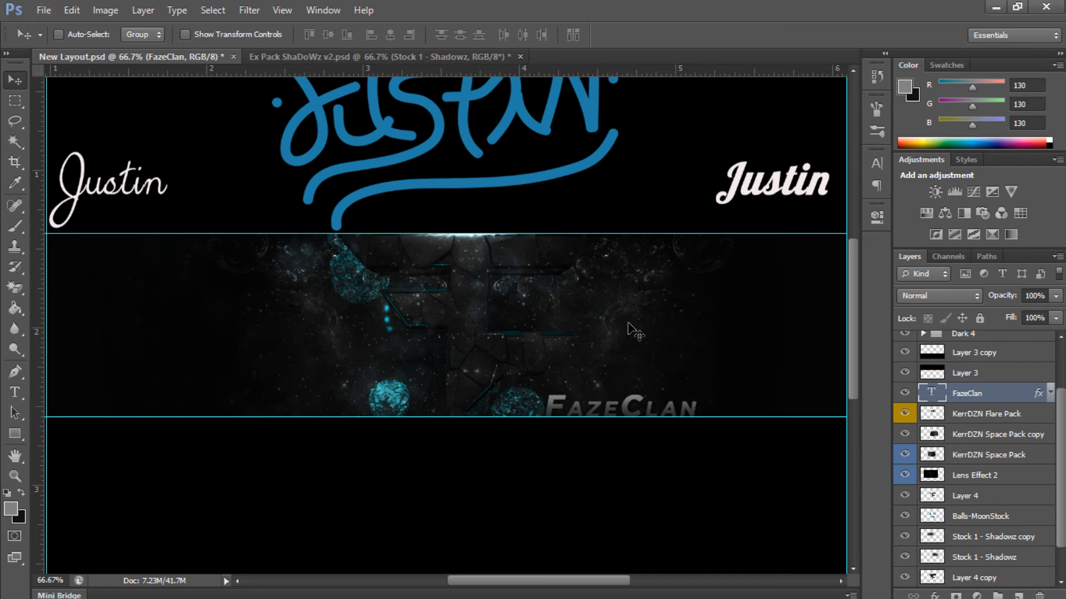
scroll(1019, 474, "down", 2)
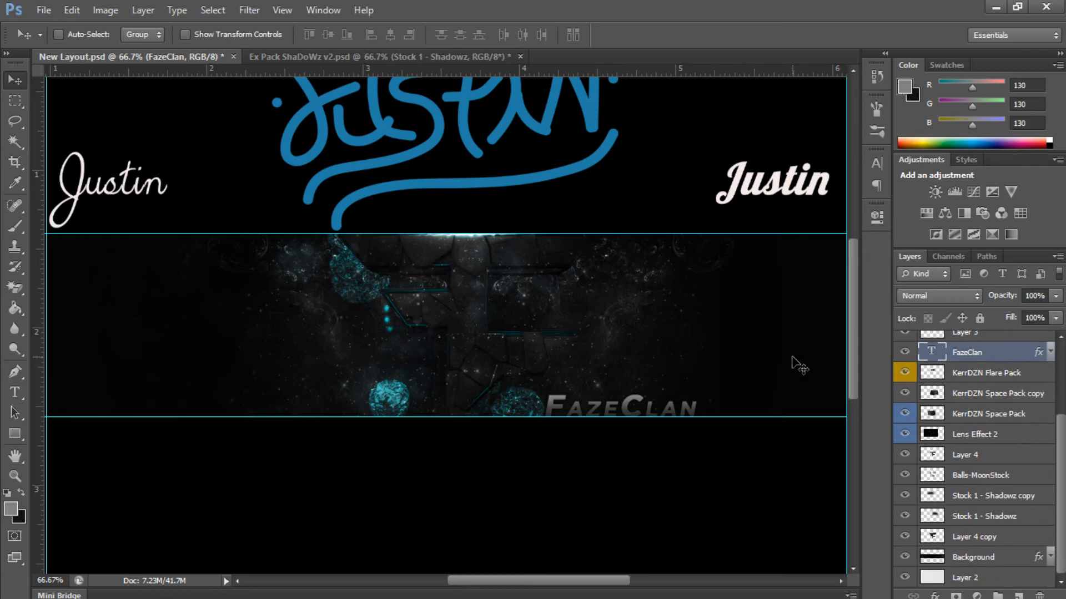
key("ctrl+minus")
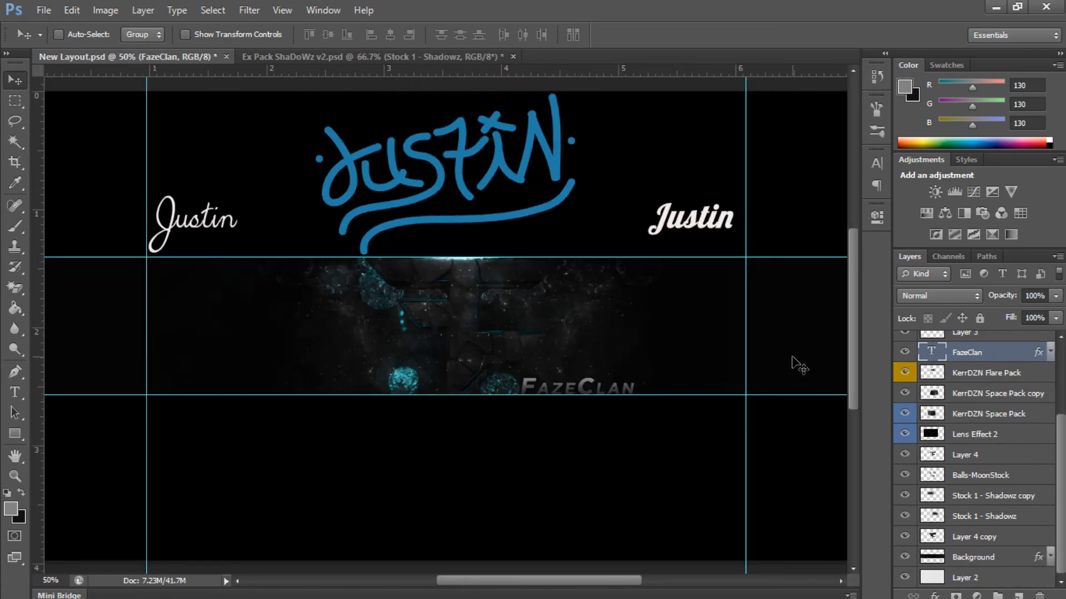
key("ctrl+plus")
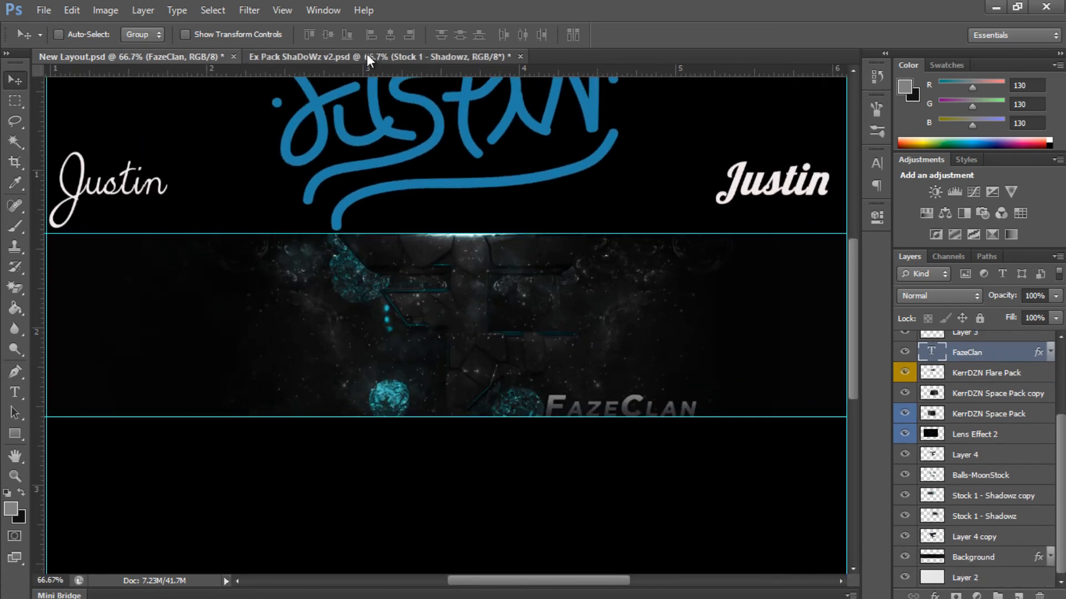
- Switch to Ex Pack ShaDoWz v2.psd, collapse the Stocks group and expand the Smoke group
key("ctrl+Tab")
scroll(977, 444, "up", 2)
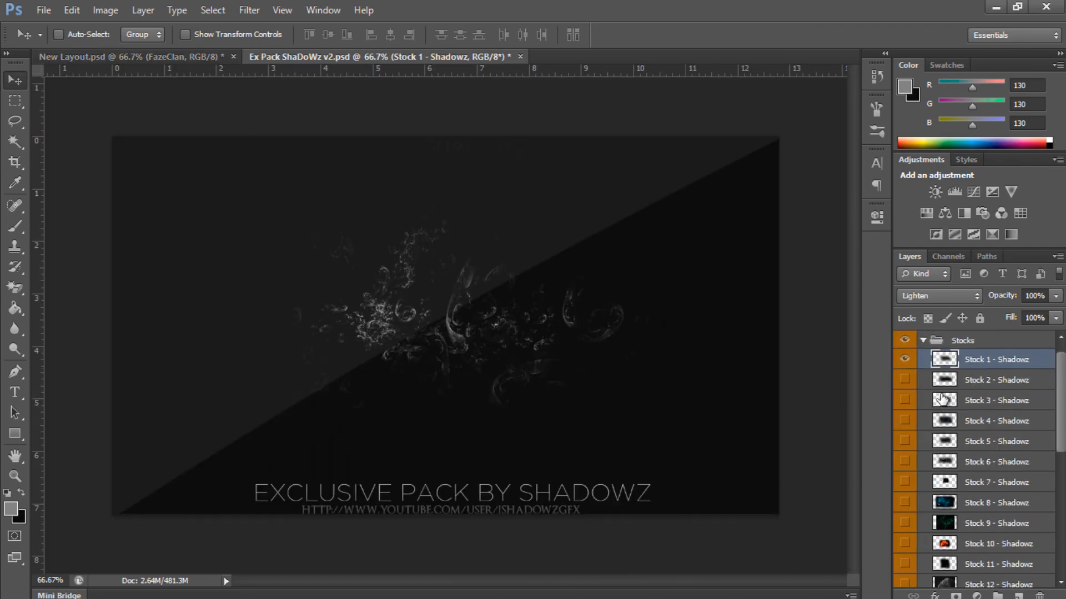
left_click(923, 358)
scroll(933, 405, "down", 1)
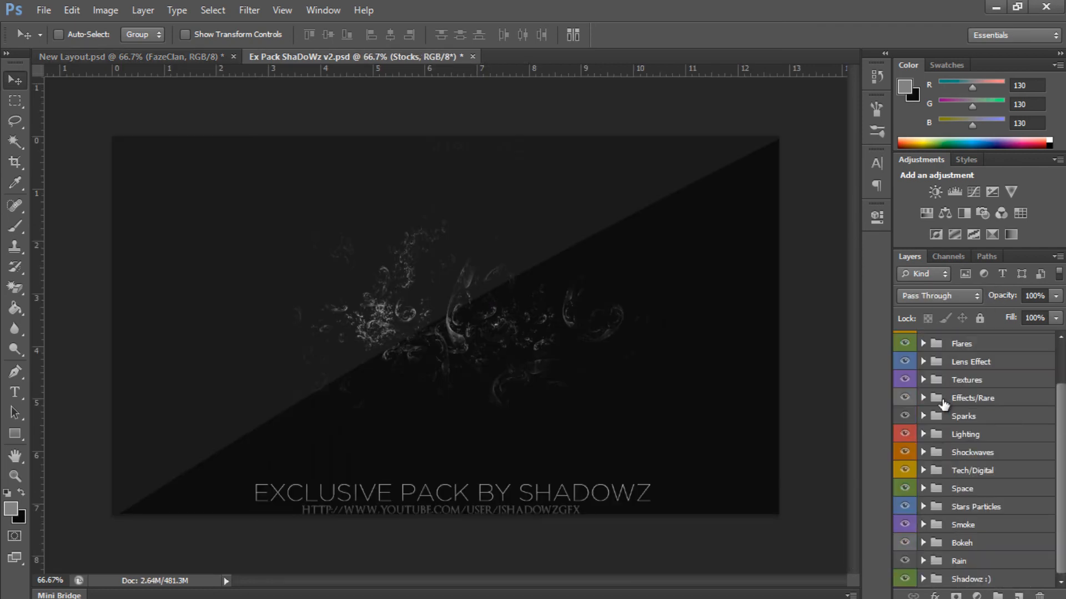
left_click(923, 525)
scroll(905, 488, "down", 2)
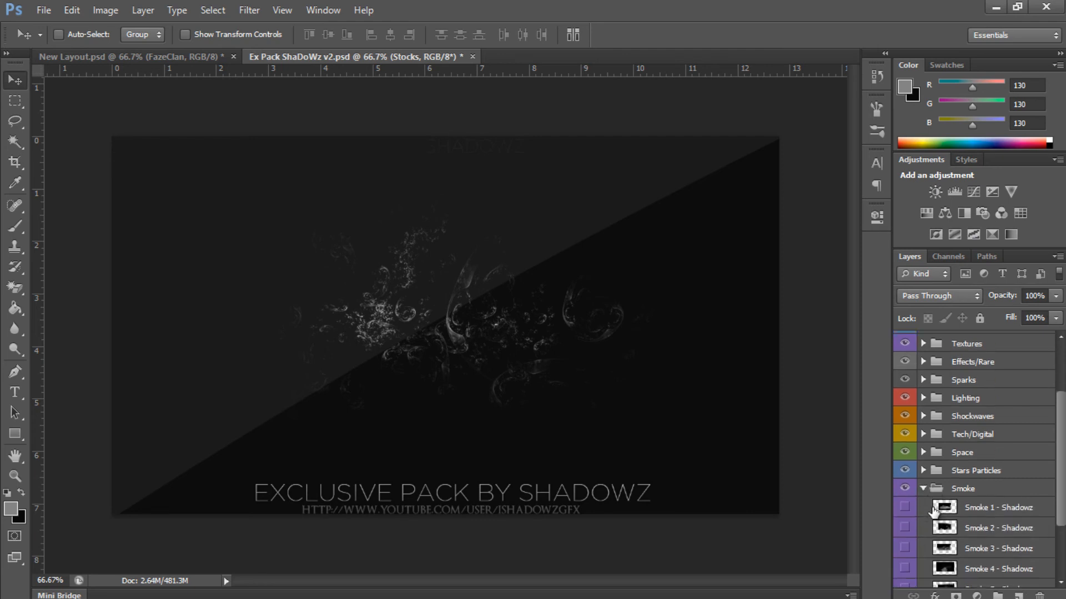
- Preview Smoke 2, show Smoke 1 instead and copy the Smoke 1 layer into New Layout.psd at the banner's upper center
left_click(904, 456)
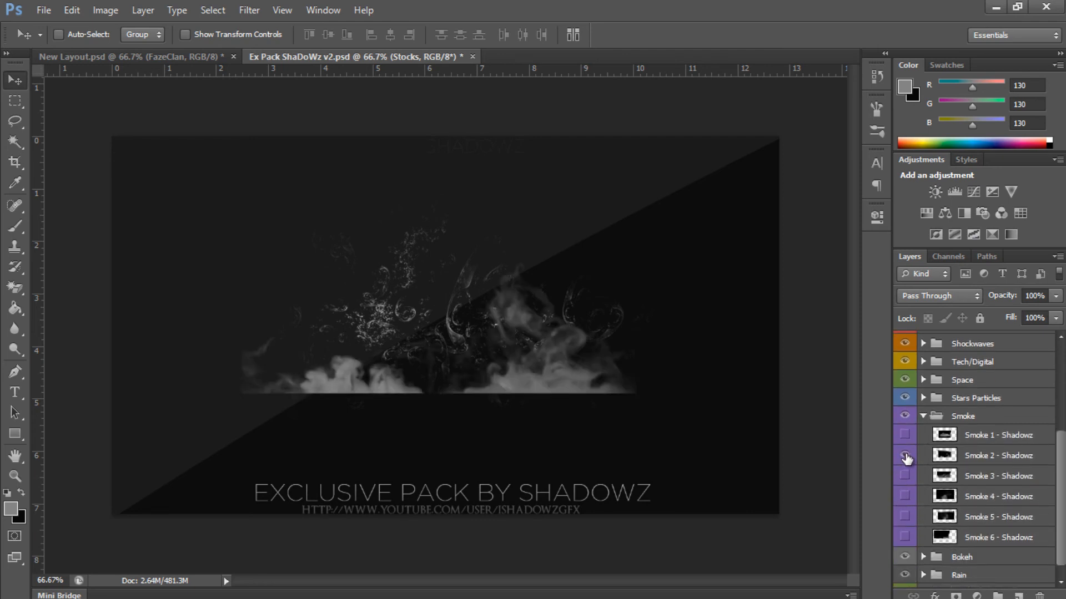
left_click(904, 456)
left_click(905, 436)
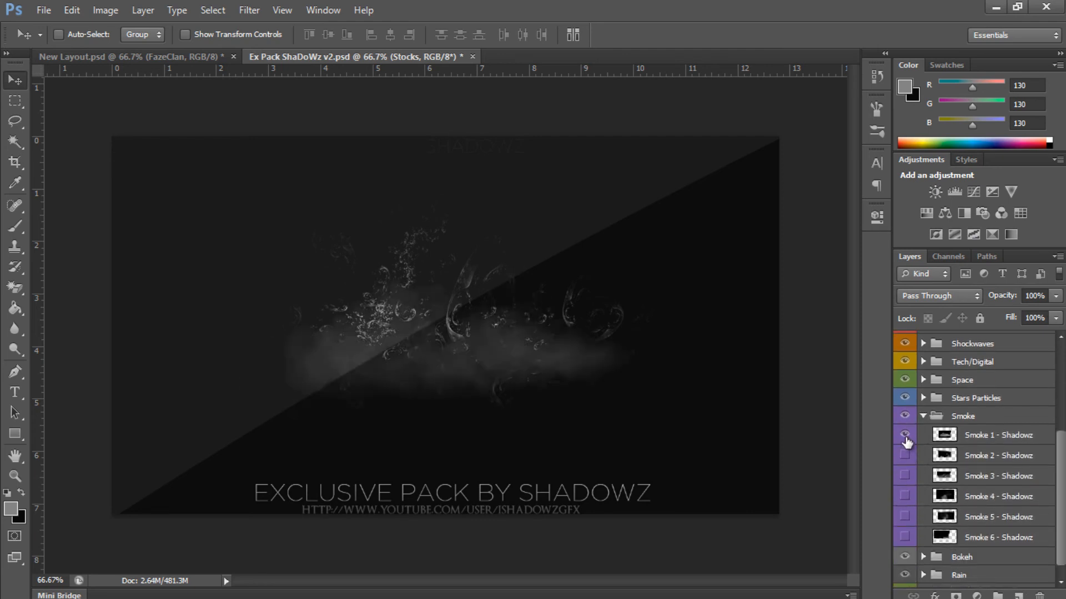
left_click(994, 435)
mouse_move(401, 332)
left_mouse_down()
mouse_move(315, 175)
mouse_move(176, 59)
mouse_move(325, 180)
mouse_move(506, 370)
mouse_move(498, 367)
mouse_move(566, 357)
mouse_move(547, 232)
mouse_move(464, 258)
mouse_move(444, 215)
left_mouse_up()
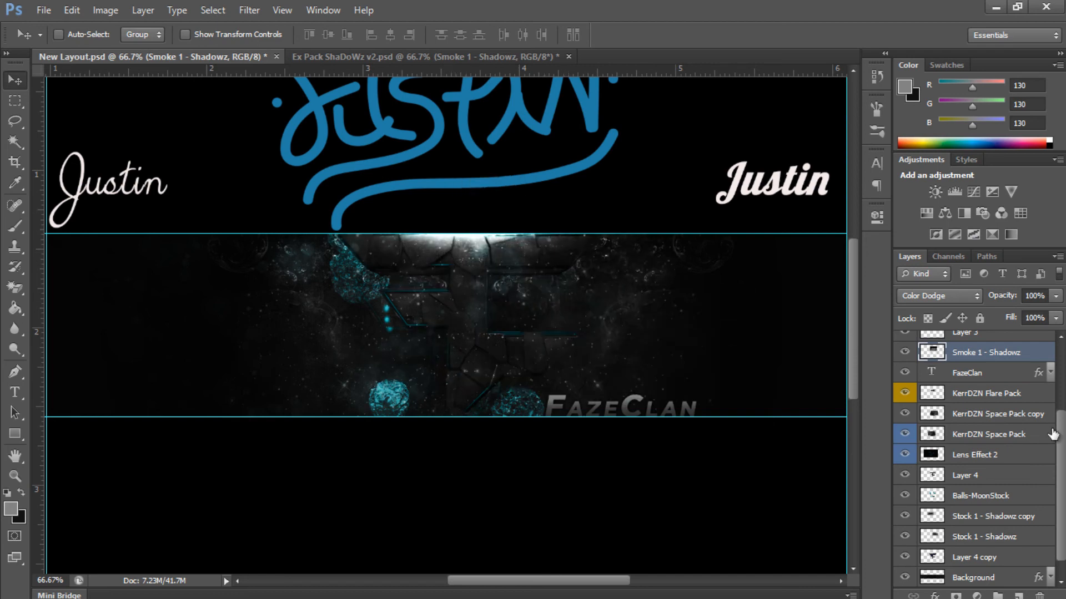
- Set the Smoke 1 layer's blend mode to Linear Dodge (Add) and its opacity to 49%
left_click(908, 297)
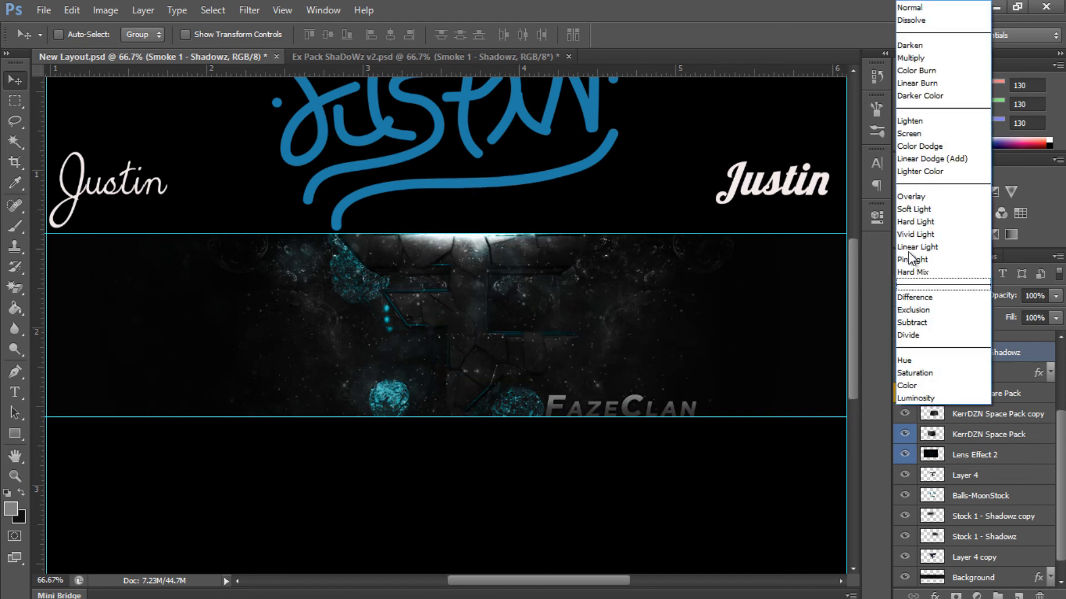
left_click(920, 153)
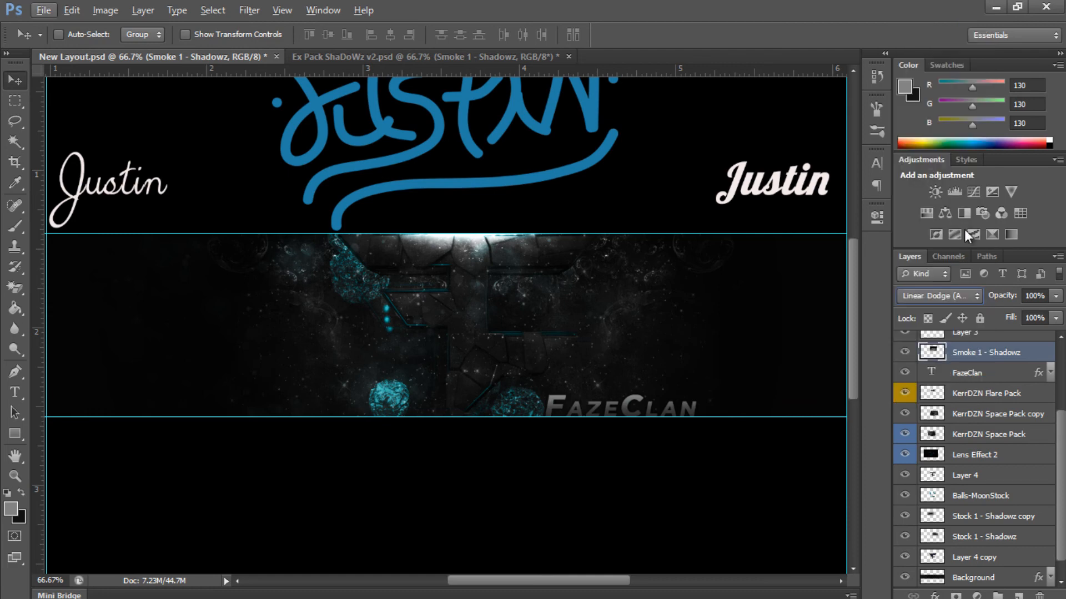
left_click(1039, 297)
type("49")
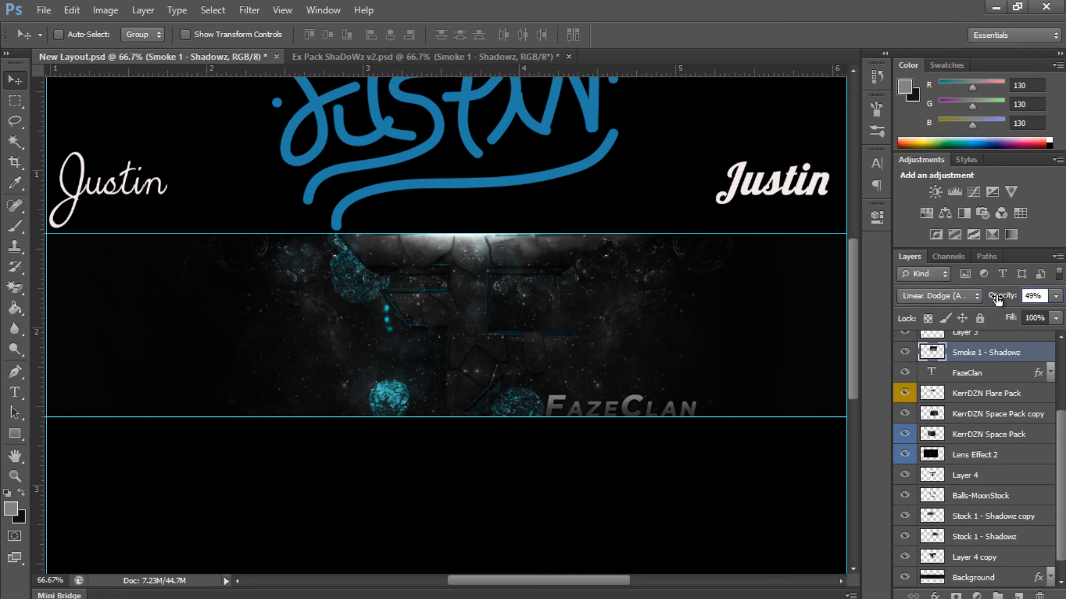
key("Return")
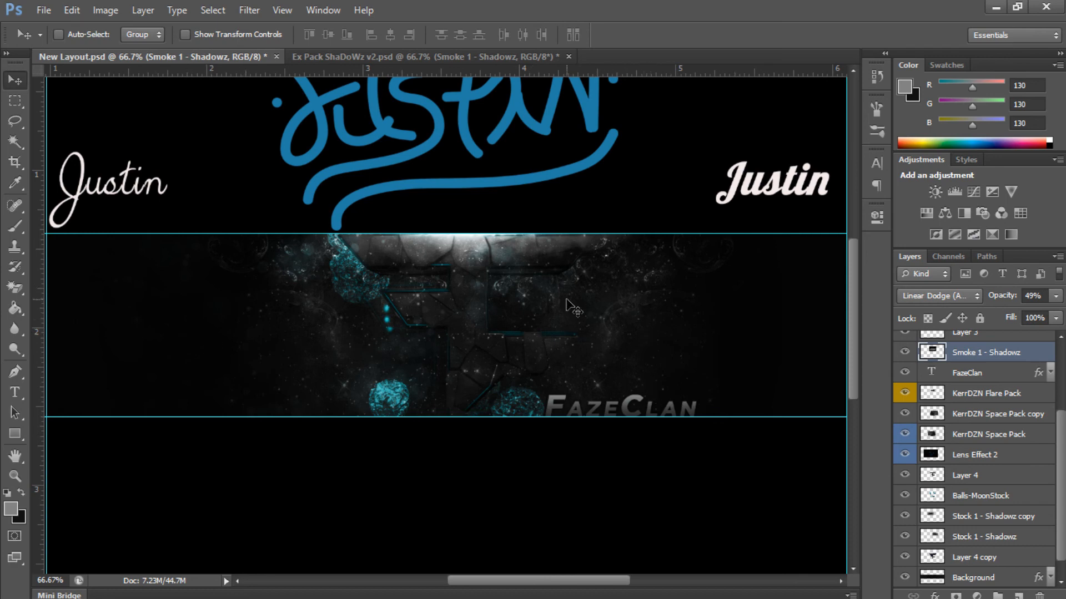
- Open Signature2.png and copy its signature into New Layout.psd just above the FazeClan text
left_click(49, 9)
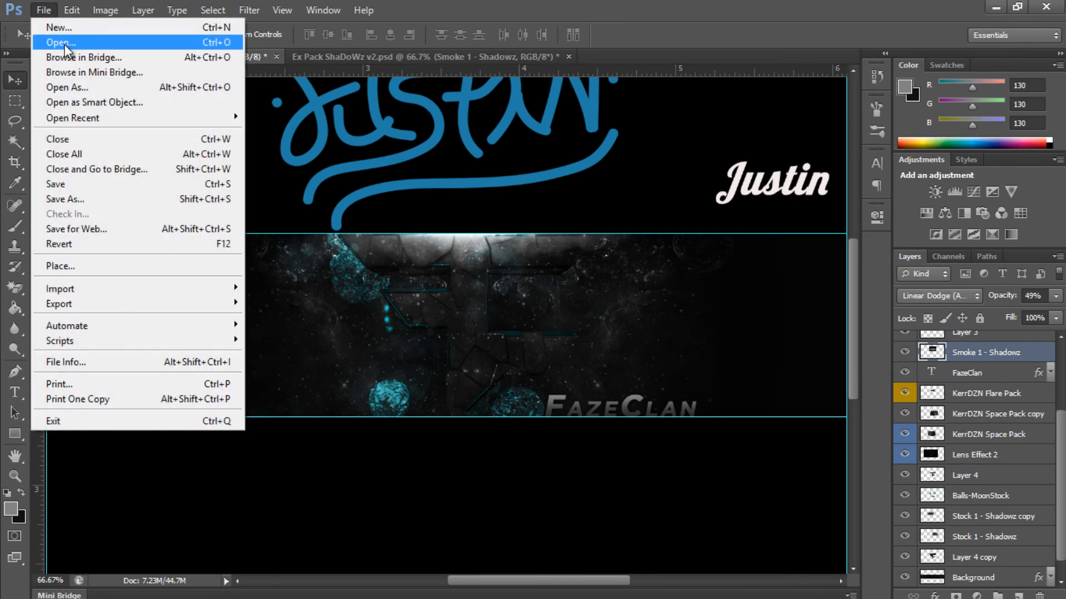
left_click(65, 45)
left_click(434, 289)
type("si")
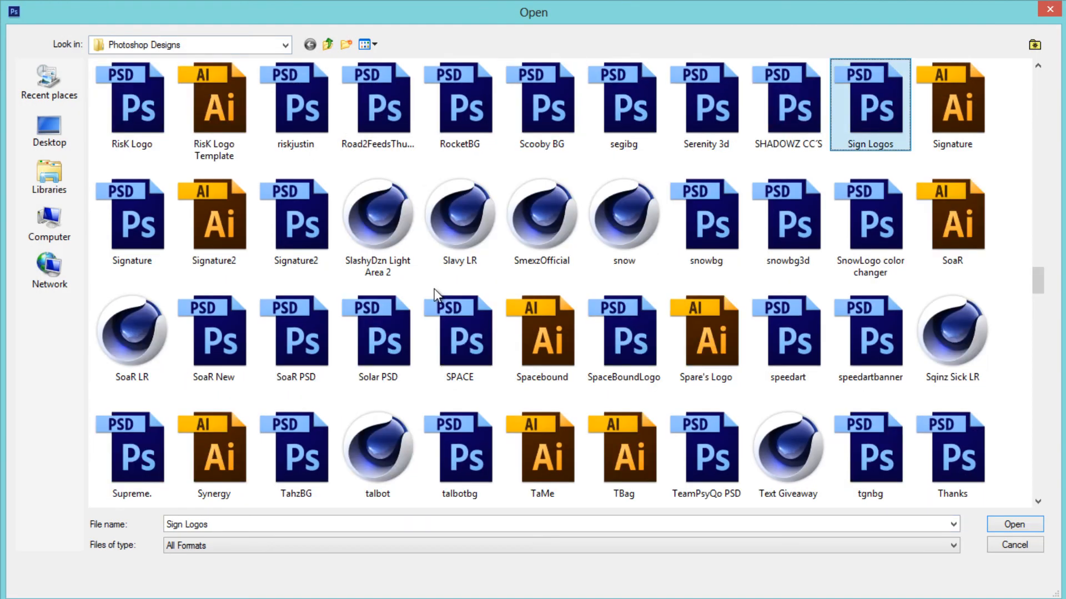
key("Down")
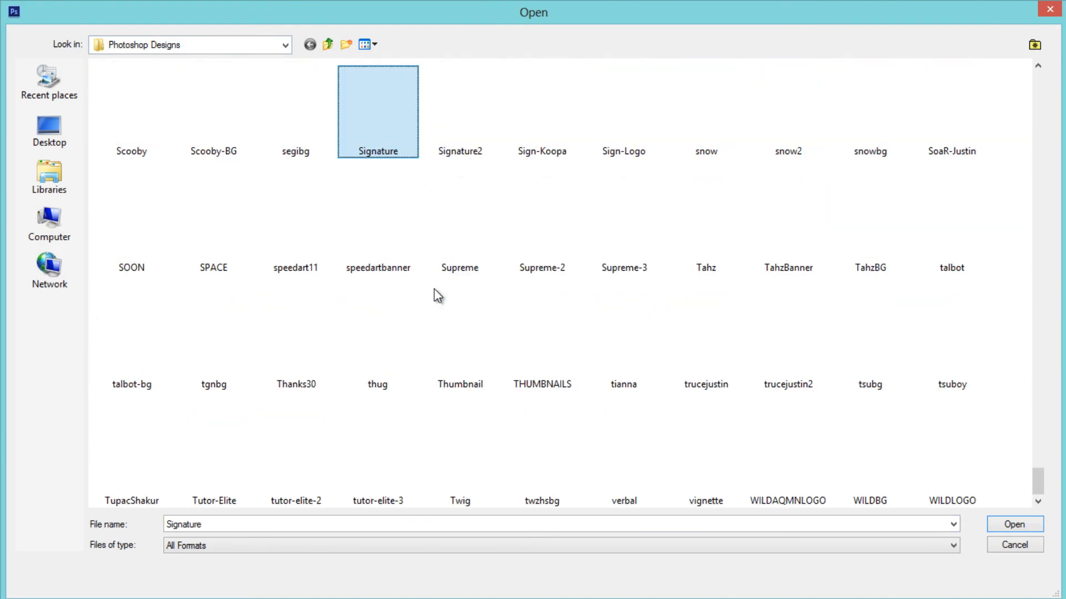
key("Right")
key("Return")
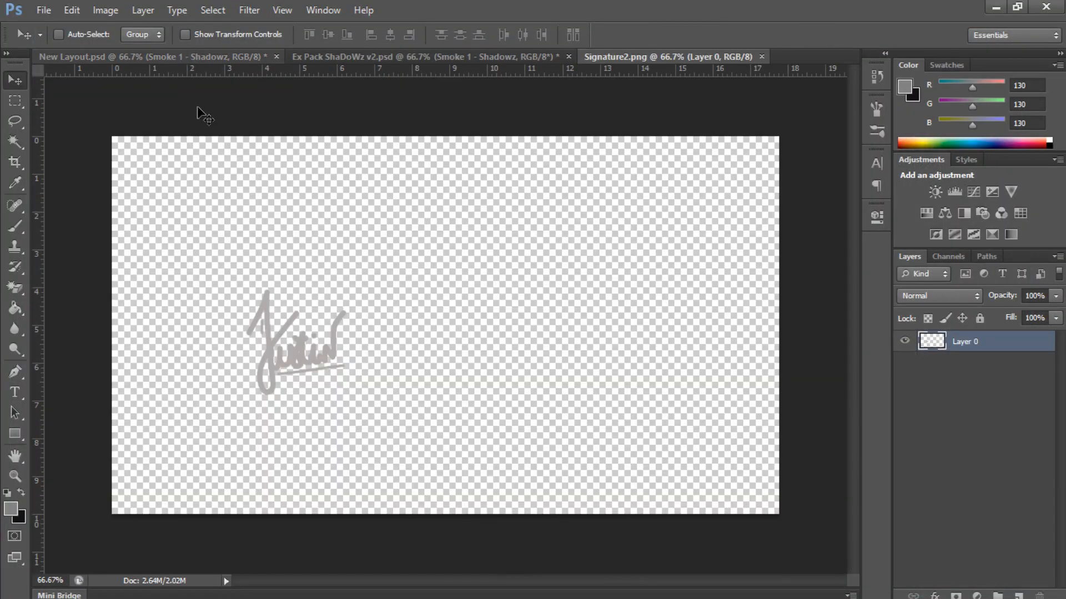
mouse_move(238, 105)
left_mouse_down()
mouse_move(198, 60)
mouse_move(487, 343)
mouse_move(558, 397)
mouse_move(589, 459)
mouse_move(591, 364)
mouse_move(704, 326)
left_mouse_up()
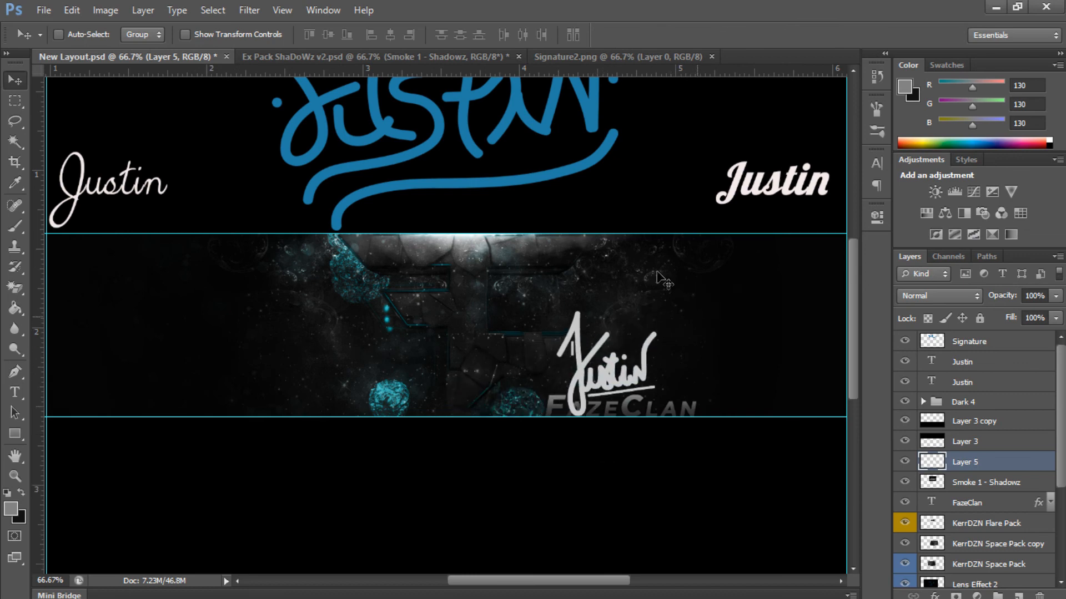
- Scale the signature on Layer 5 down to 45% in both width and height
key("ctrl+t")
left_click_drag(317, 34, 197, 32)
type("50")
type("50")
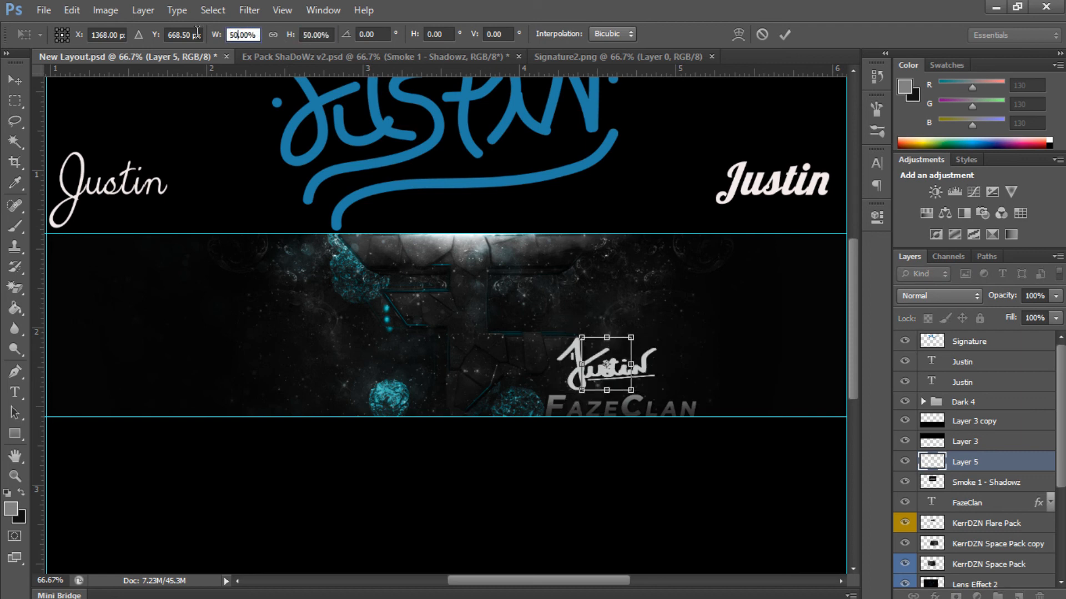
key("Return")
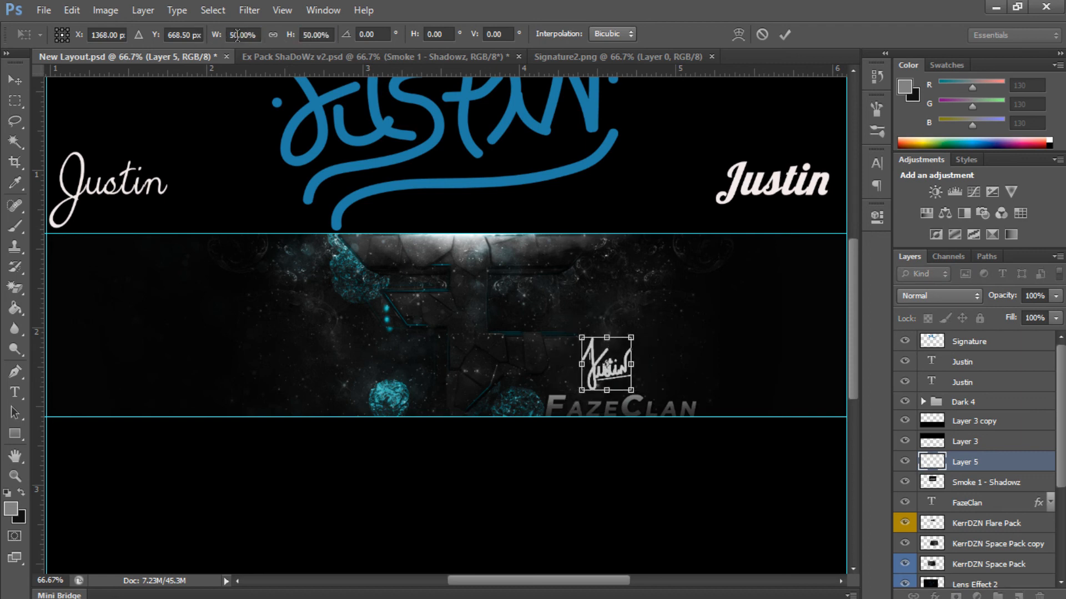
left_click_drag(237, 35, 208, 35)
type("45")
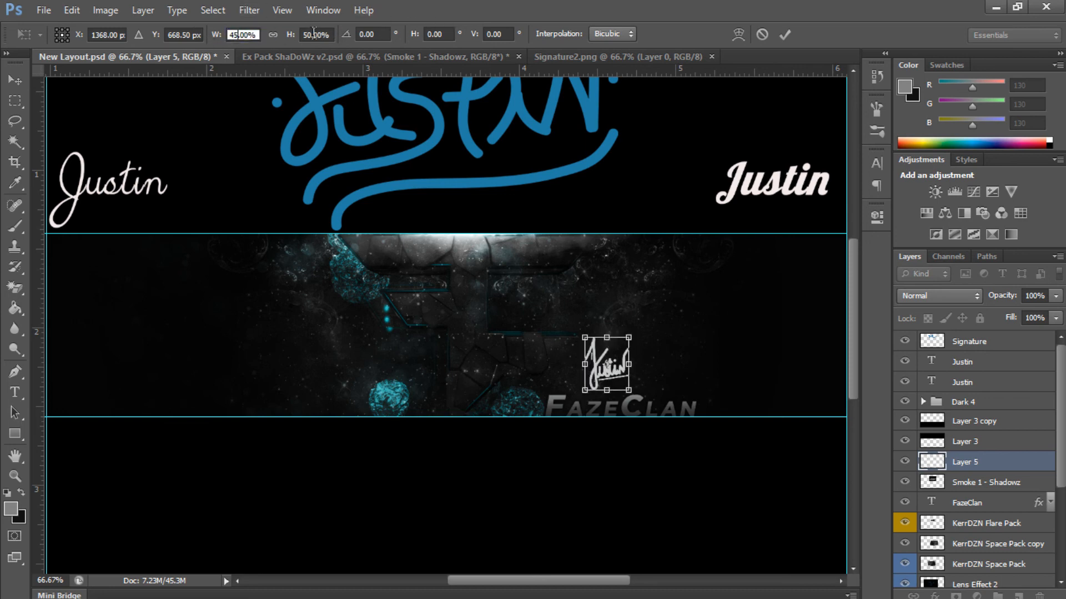
left_click(291, 35)
type("400%")
key("Escape")
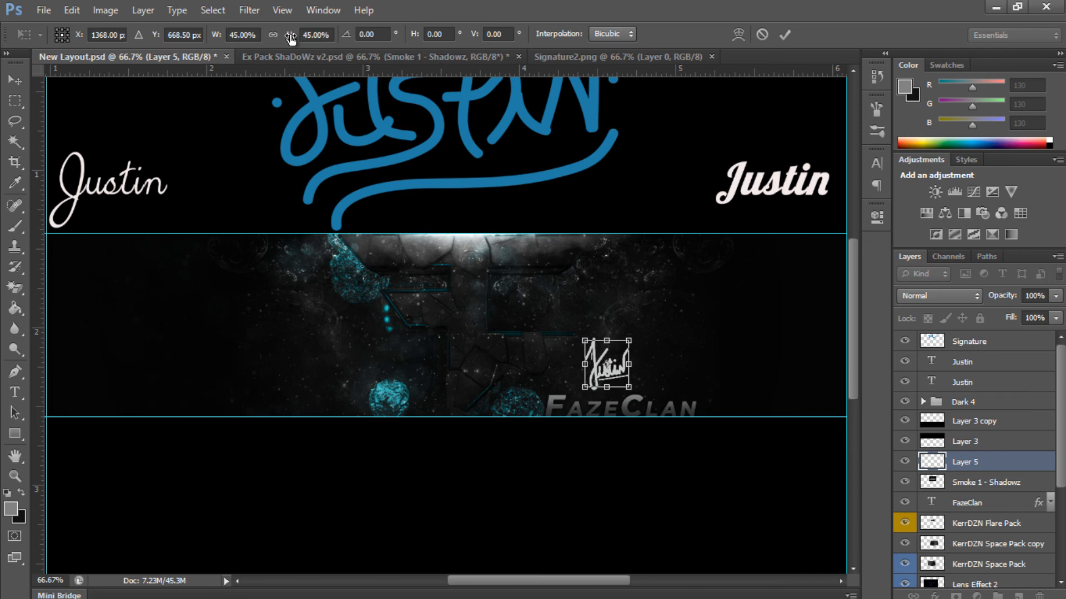
key("Escape")
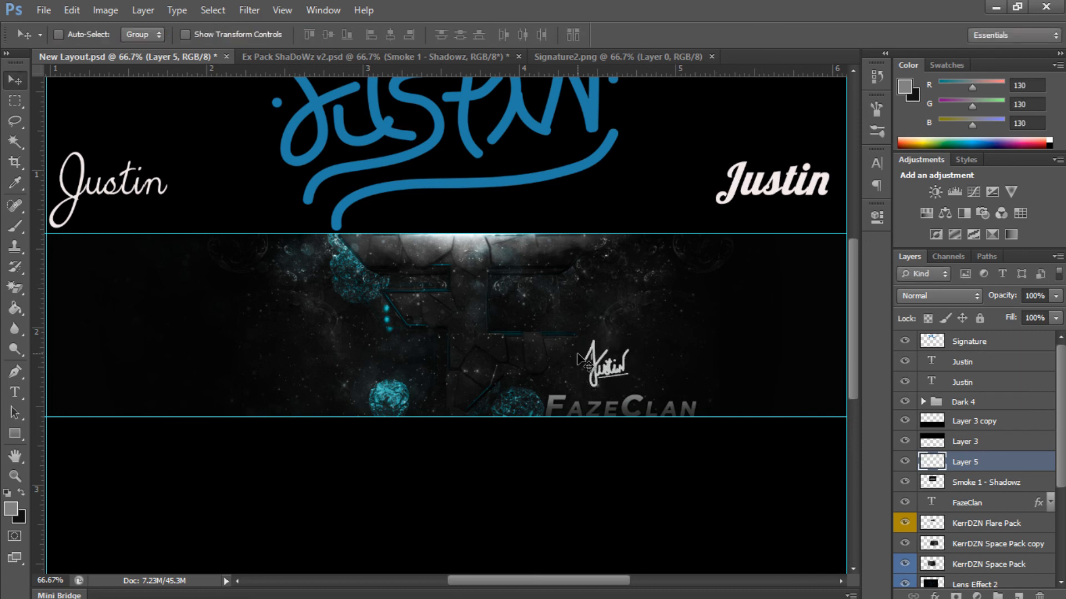
- Shrink the signature further to about 74% width and 77% height
key("ctrl+t")
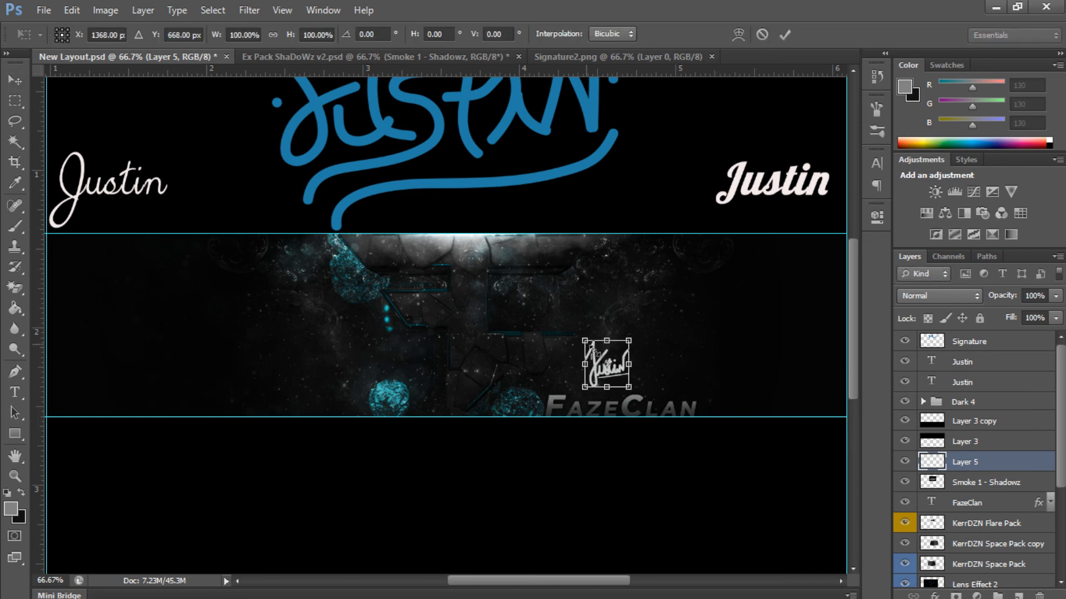
left_click_drag(584, 341, 595, 351)
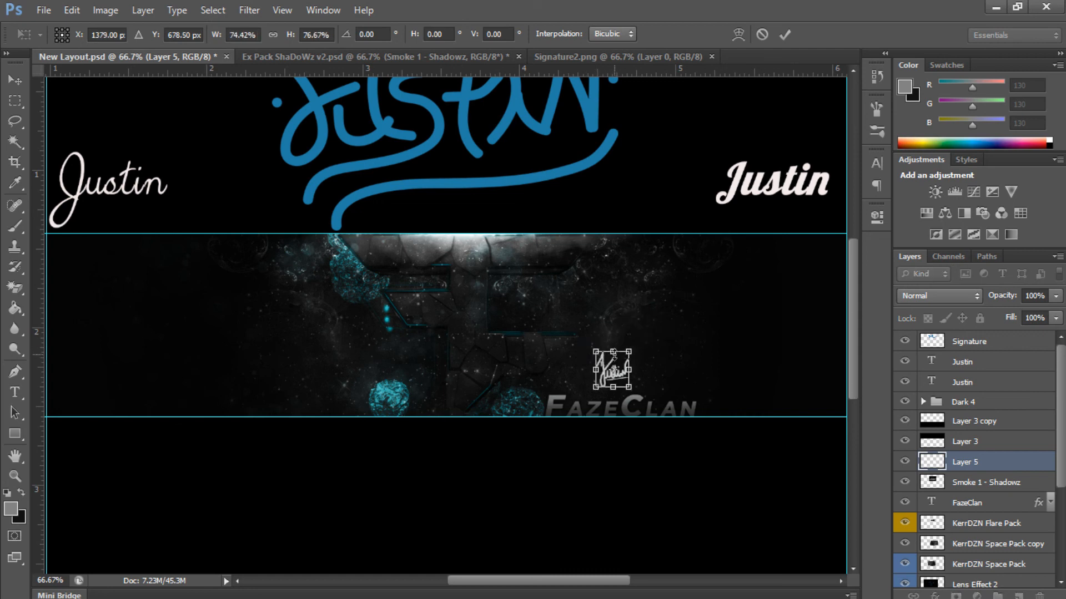
key("Return")
- Move the signature into the banner's lower-right corner beside the guides and slightly reduce its height
scroll(605, 372, "right", 3)
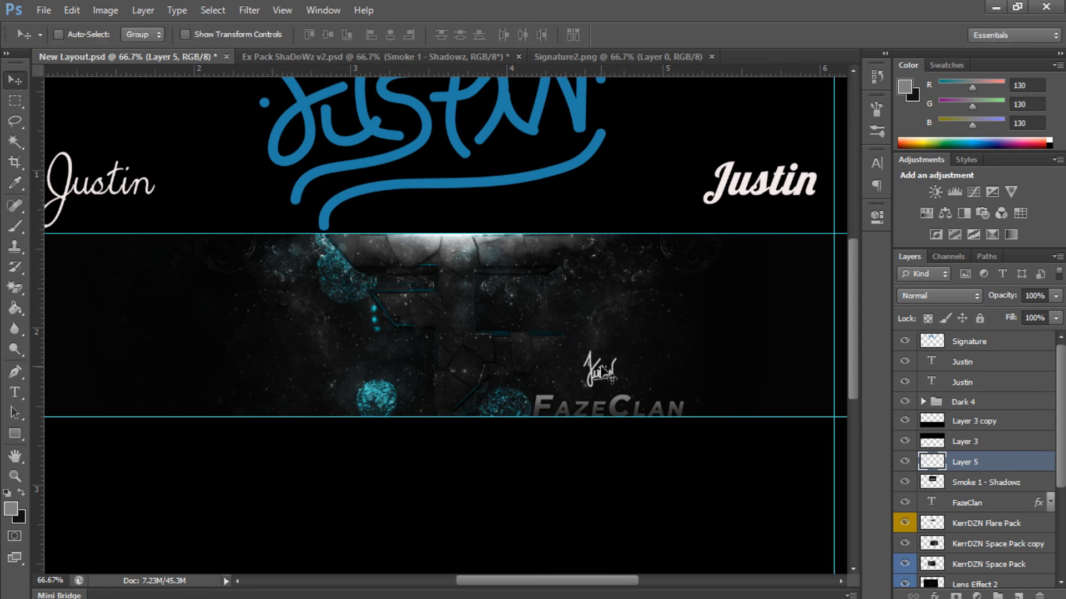
mouse_move(545, 361)
left_mouse_down()
mouse_move(735, 365)
mouse_move(749, 393)
left_mouse_up()
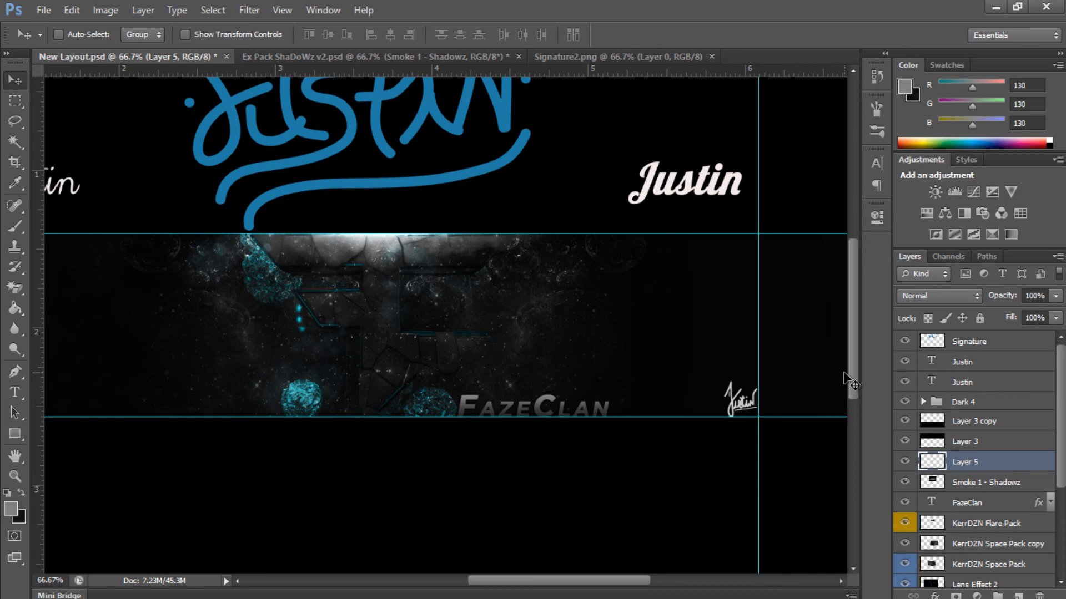
key("ctrl+t")
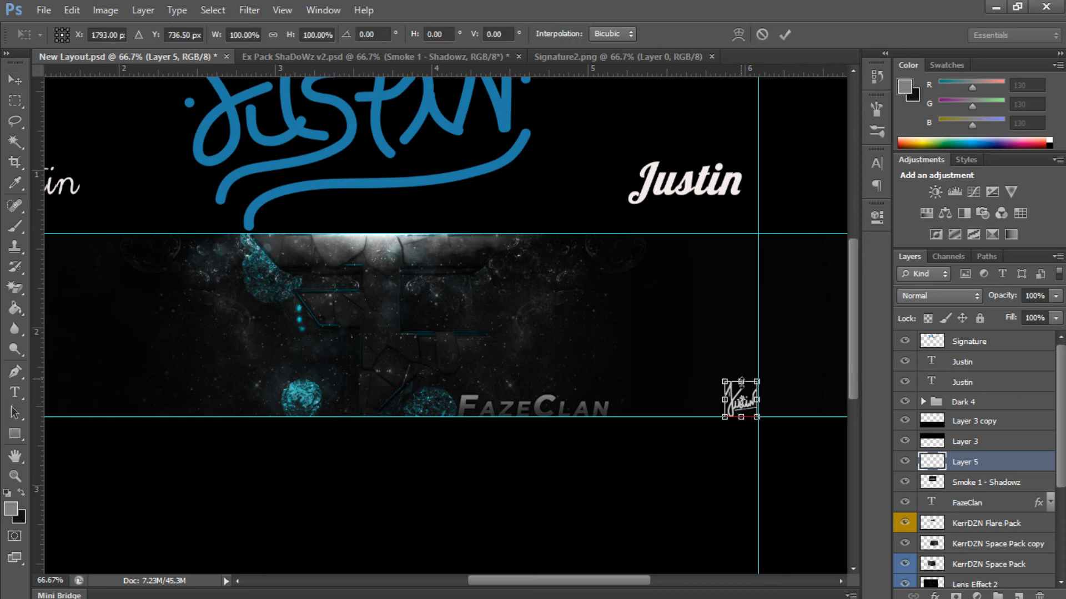
left_click_drag(742, 381, 741, 384)
key("Return")
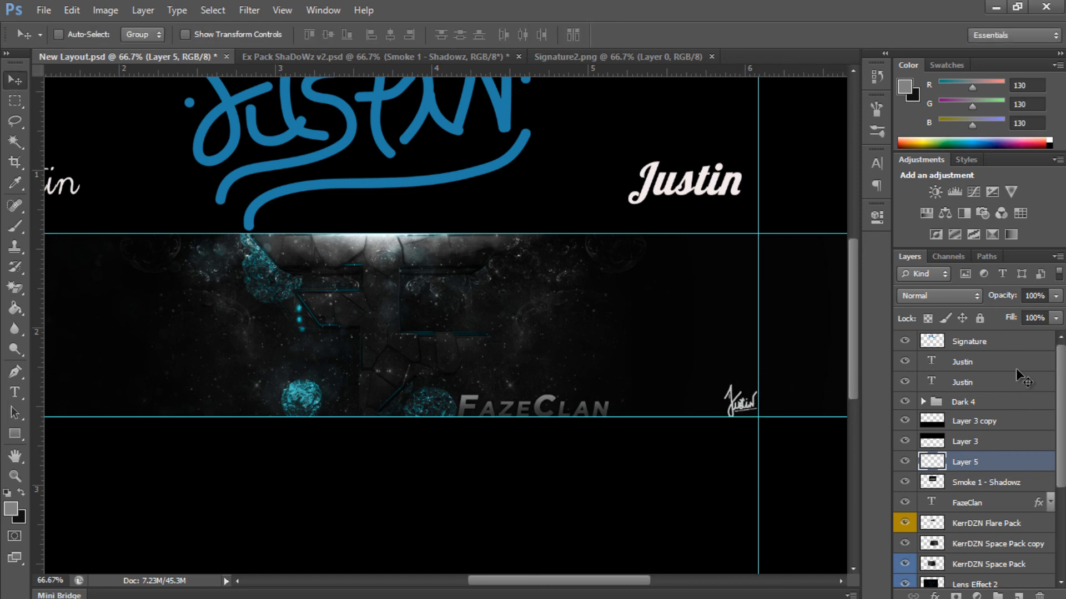
- Lower the signature layer's opacity to fade it and set the Smoke 1 layer's opacity to 32%
left_click(1038, 296)
key("Return")
left_click(1022, 483)
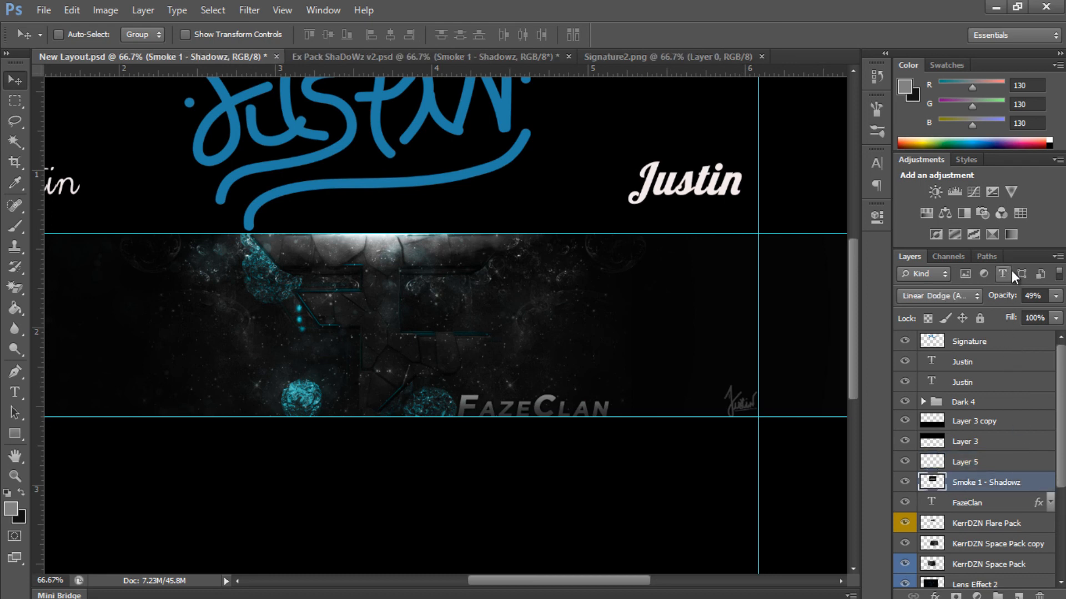
left_click(1033, 297)
type("3")
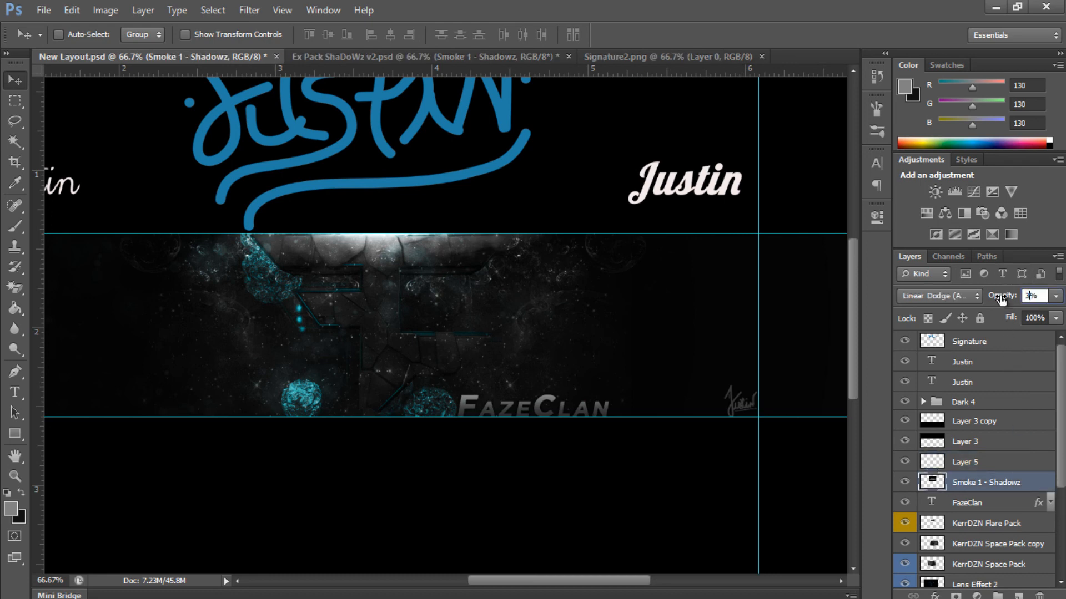
type("2")
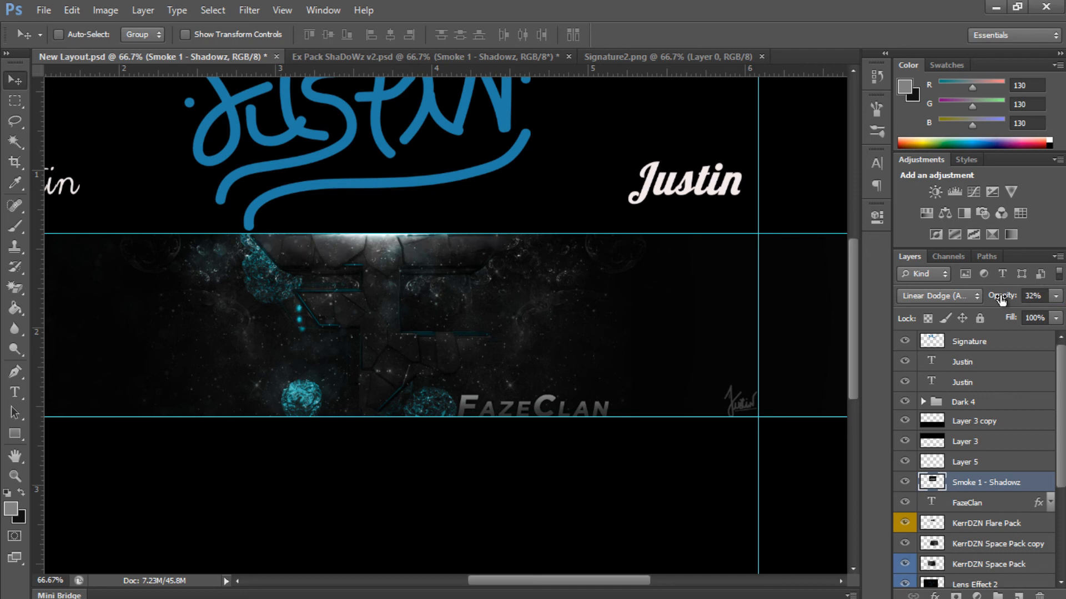
- Duplicate the Lens Effect 2 layer and flip the copy horizontally
scroll(569, 336, "left", 1)
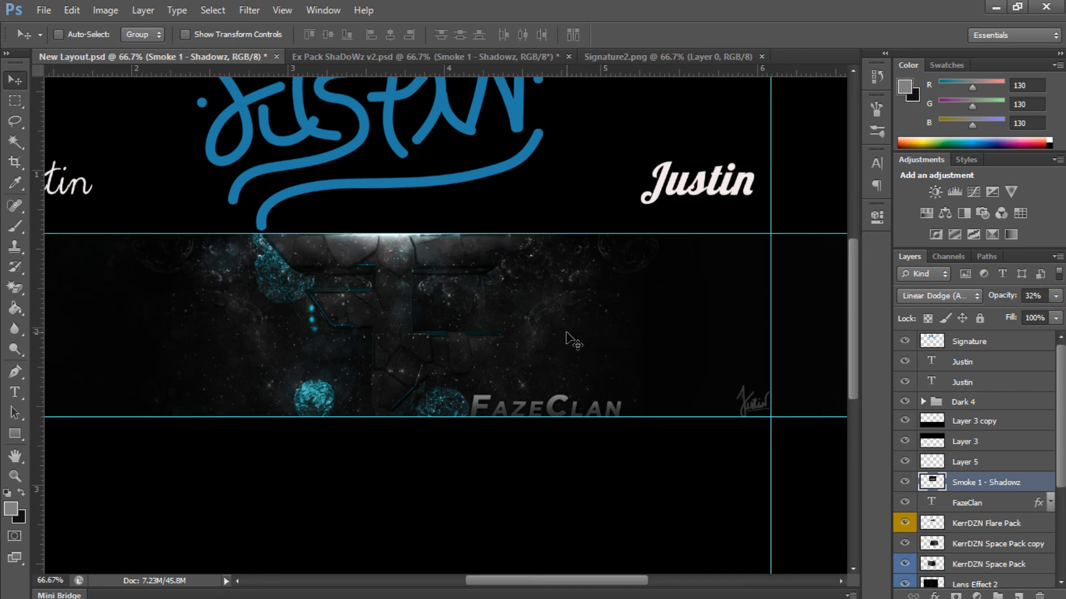
scroll(567, 333, "left", 3)
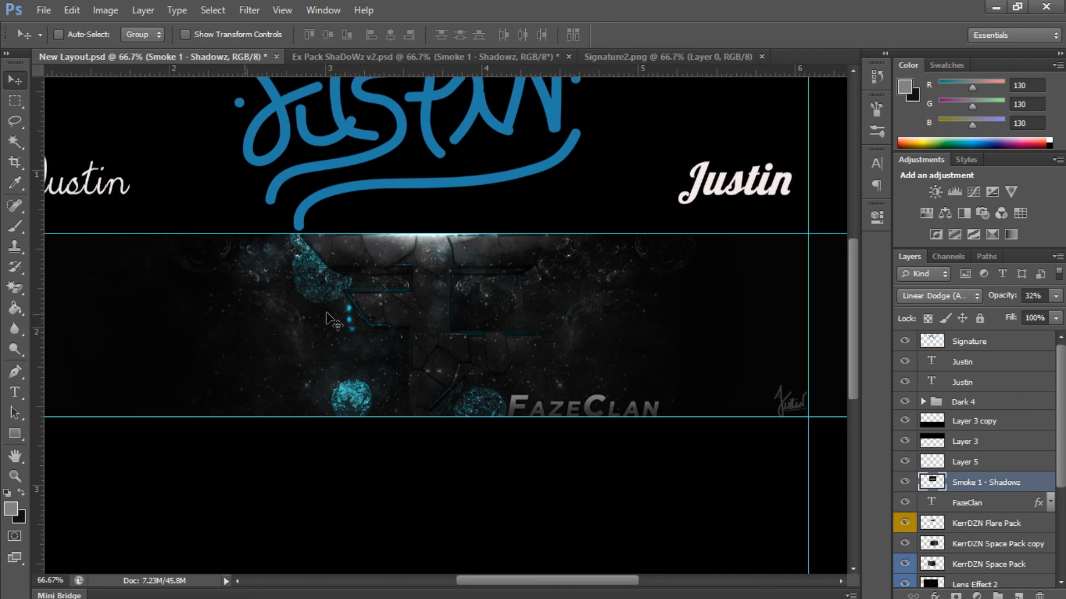
scroll(1027, 527, "down", 5)
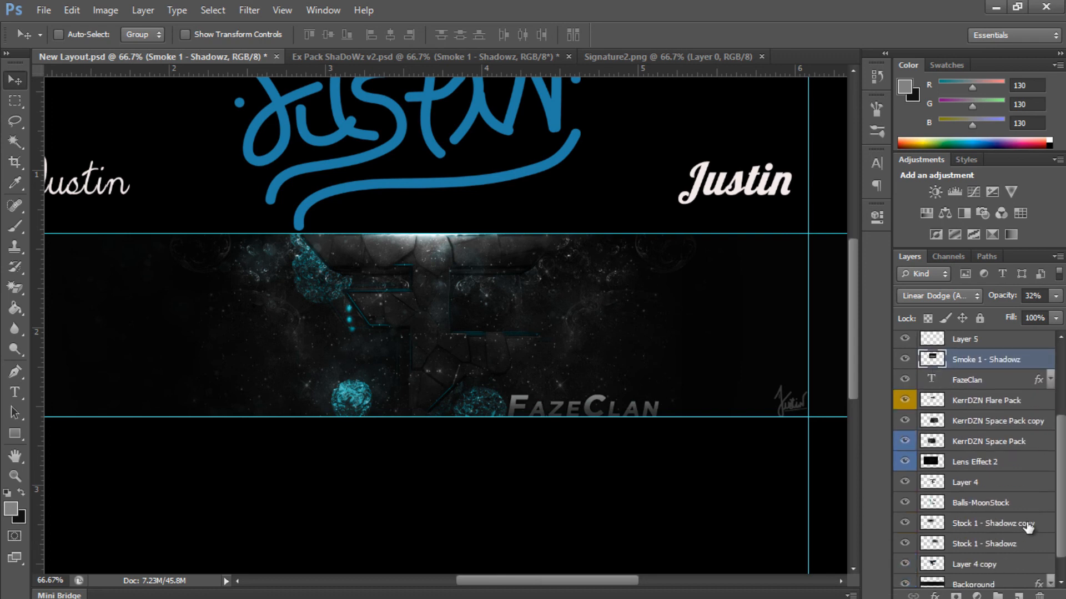
left_click(997, 465)
key("ctrl+j")
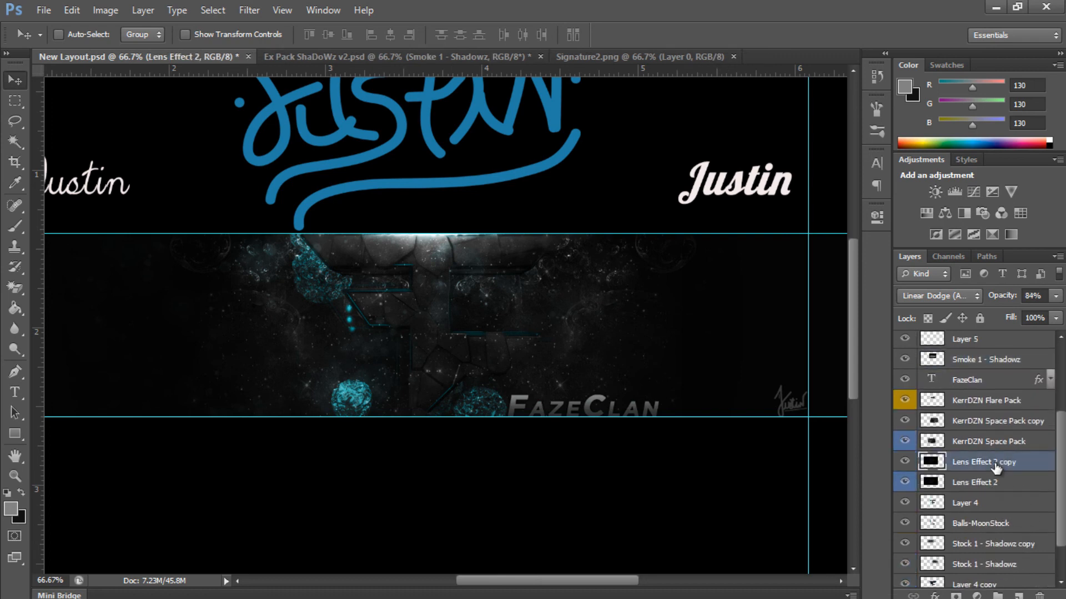
key("ctrl+t")
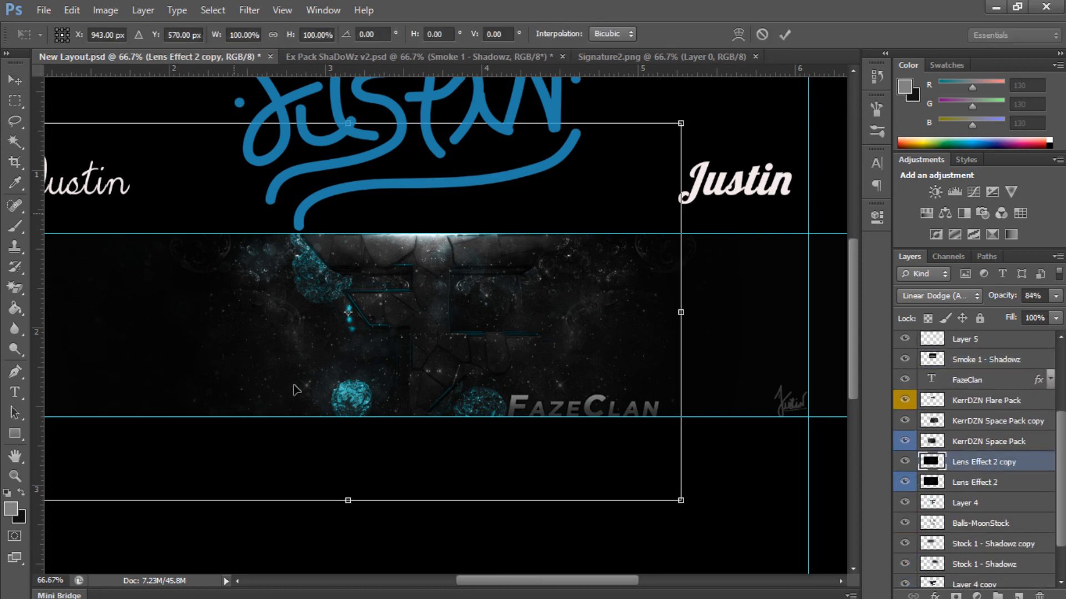
right_click(295, 120)
left_click(354, 354)
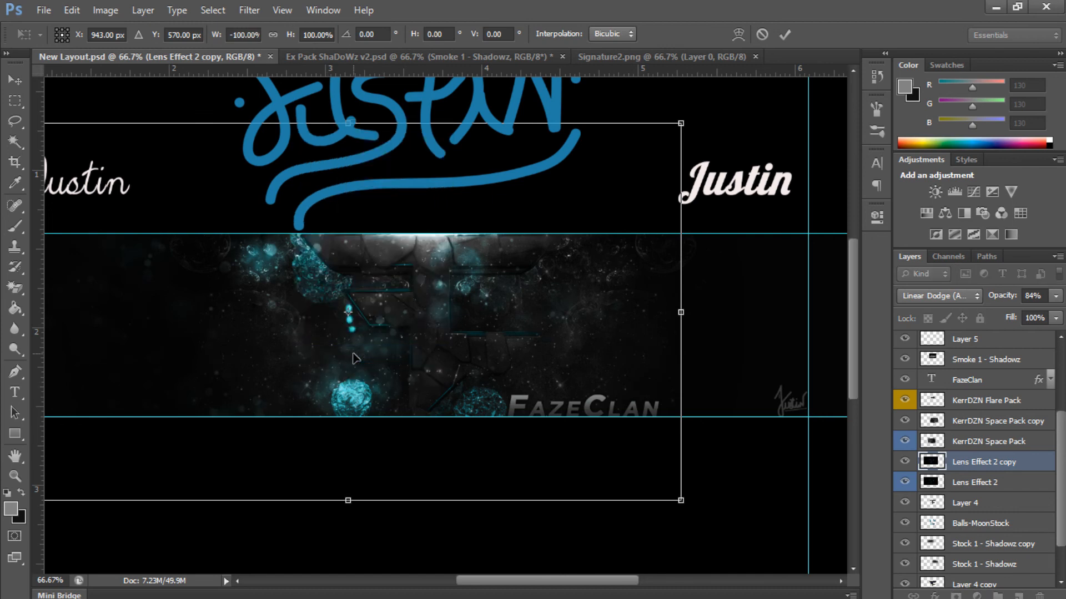
- Move the flipped lens effect copy rightward so its cyan lights mirror the originals across the FaZe logo
left_click(265, 363)
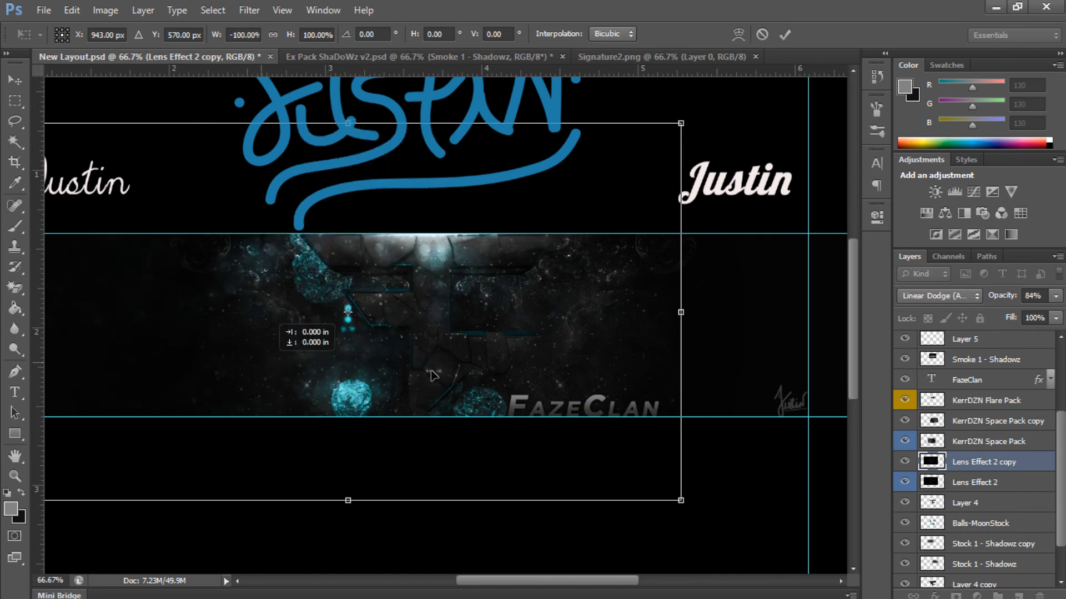
left_click_drag(431, 370, 442, 370)
key("Return")
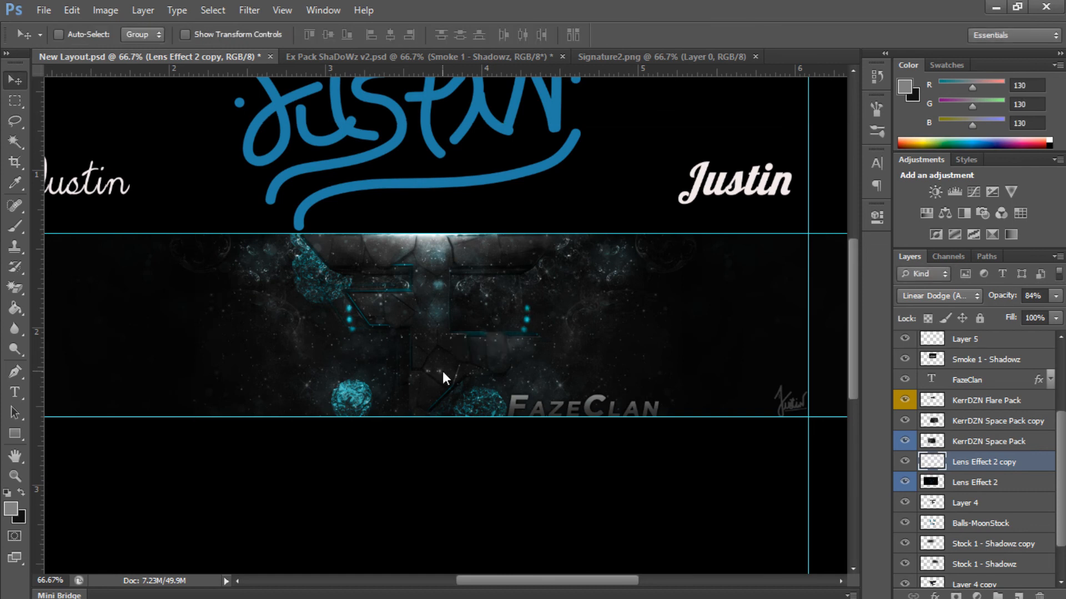